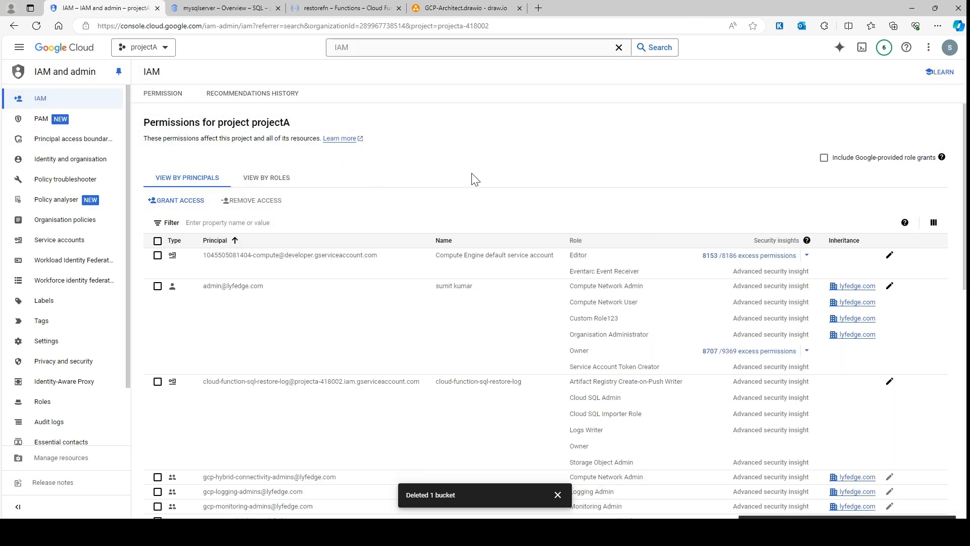
# Find the Cloud SQL service account among the IAM principals, remove its Storage Object Viewer role and save
pyautogui.hotkey('ctrl', 'f')
pyautogui.hotkey('ctrl', 'v')
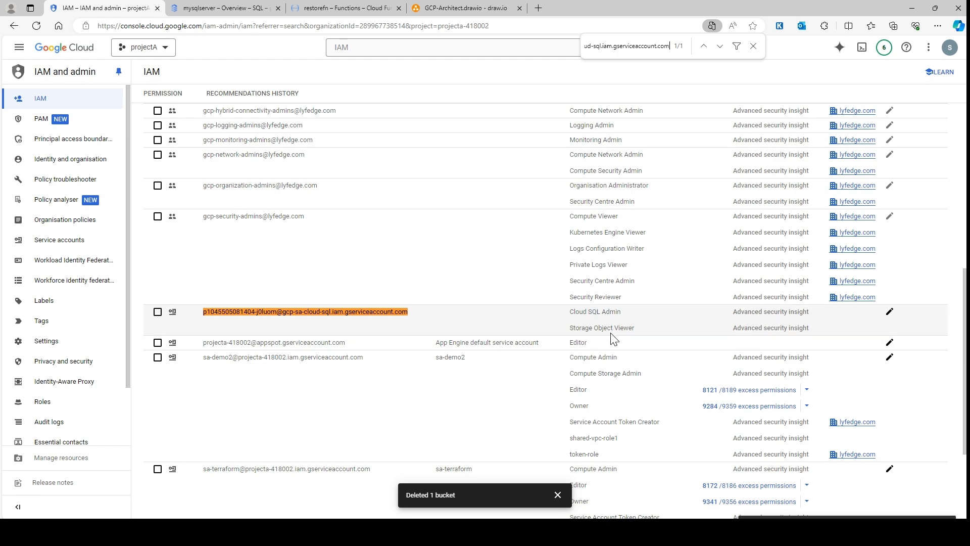
pyautogui.click(890, 312)
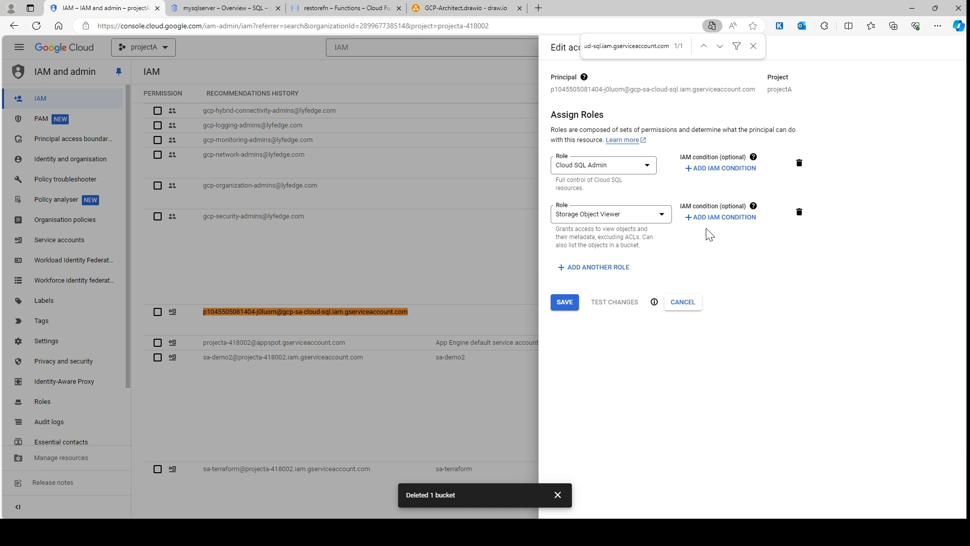
pyautogui.click(798, 212)
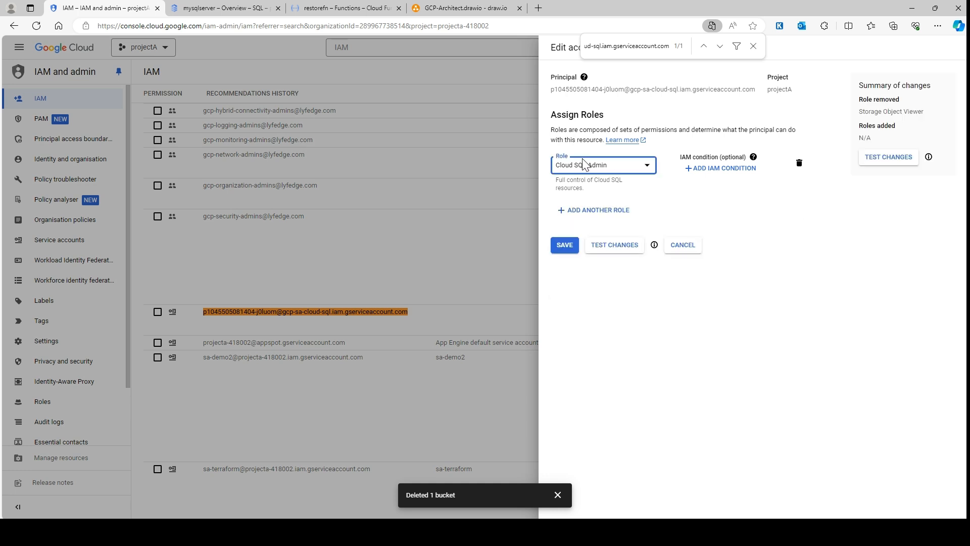
pyautogui.click(565, 250)
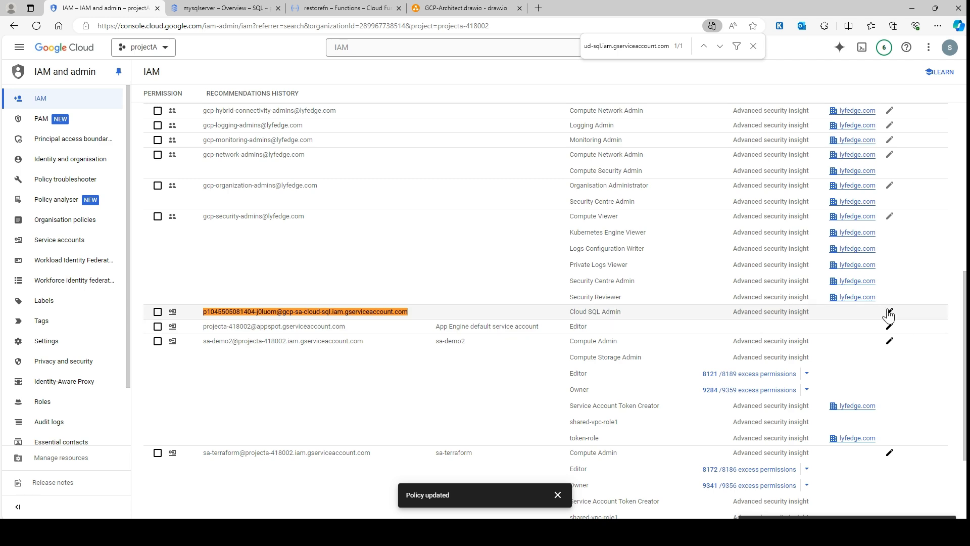
# Reopen the Cloud SQL service account's access for editing and start adding another role
pyautogui.click(889, 311)
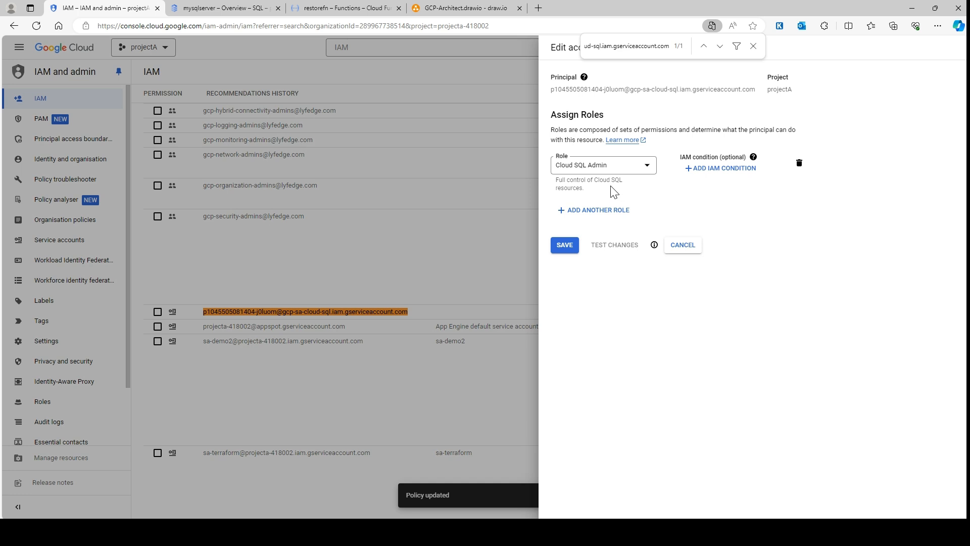
pyautogui.click(581, 211)
pyautogui.click(606, 218)
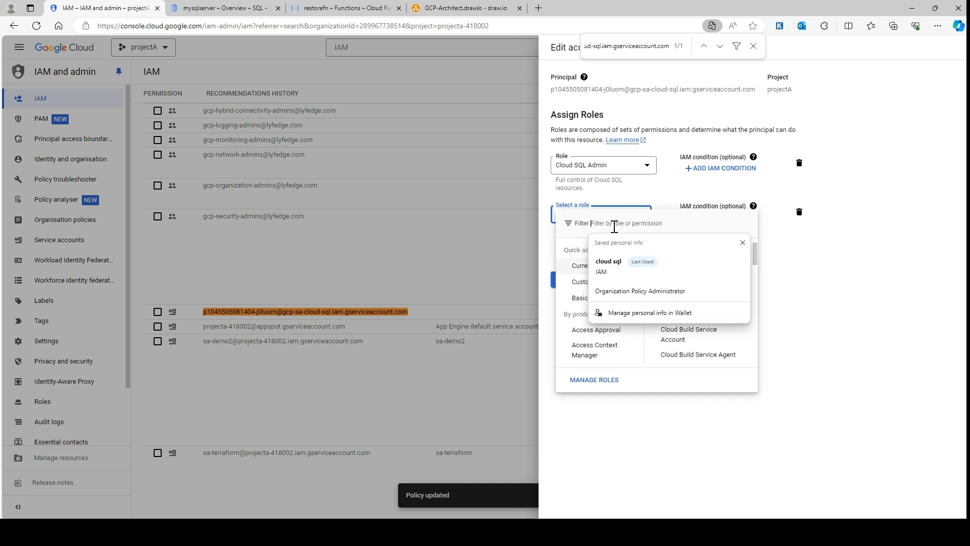
pyautogui.write('cloud')
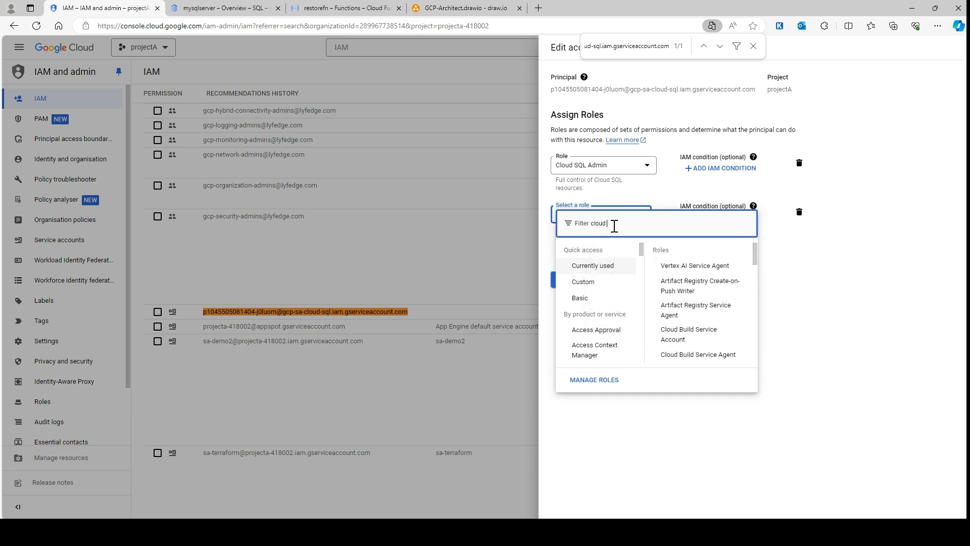
pyautogui.write(' st')
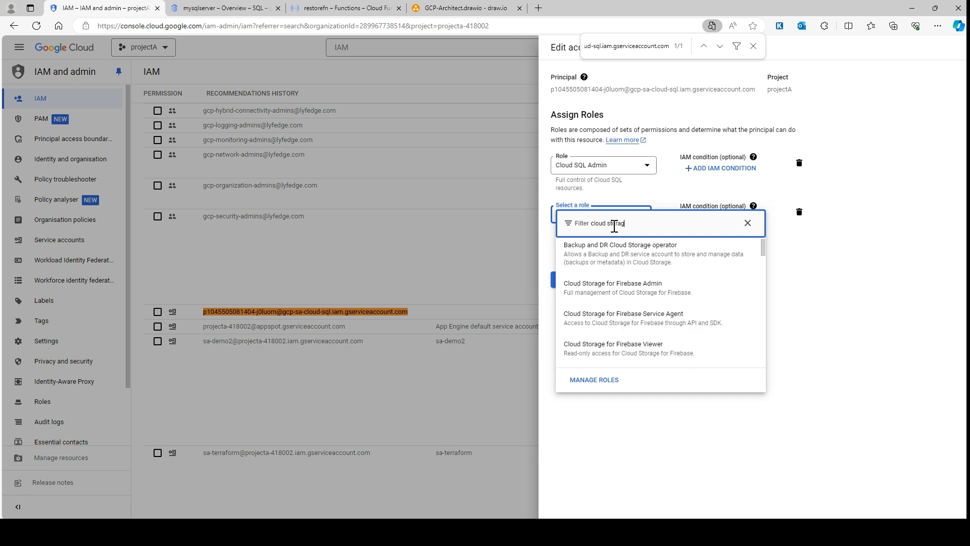
pyautogui.write('orag')
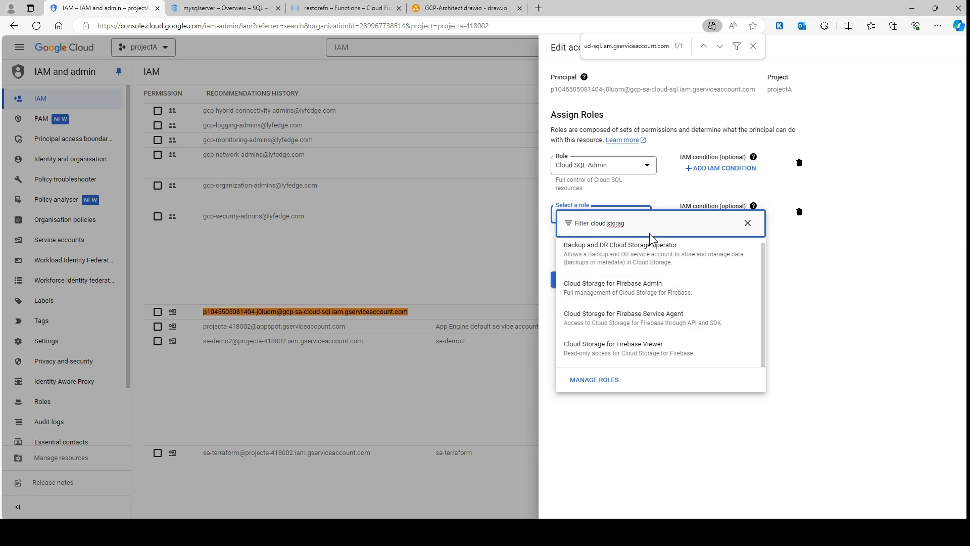
pyautogui.write('e ad')
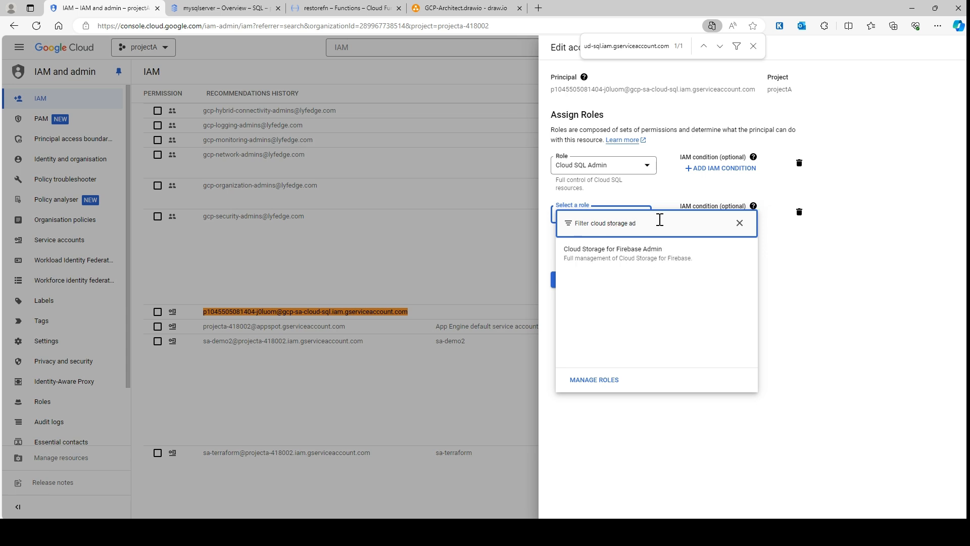
pyautogui.press('BackSpace')
pyautogui.press('BackSpace')
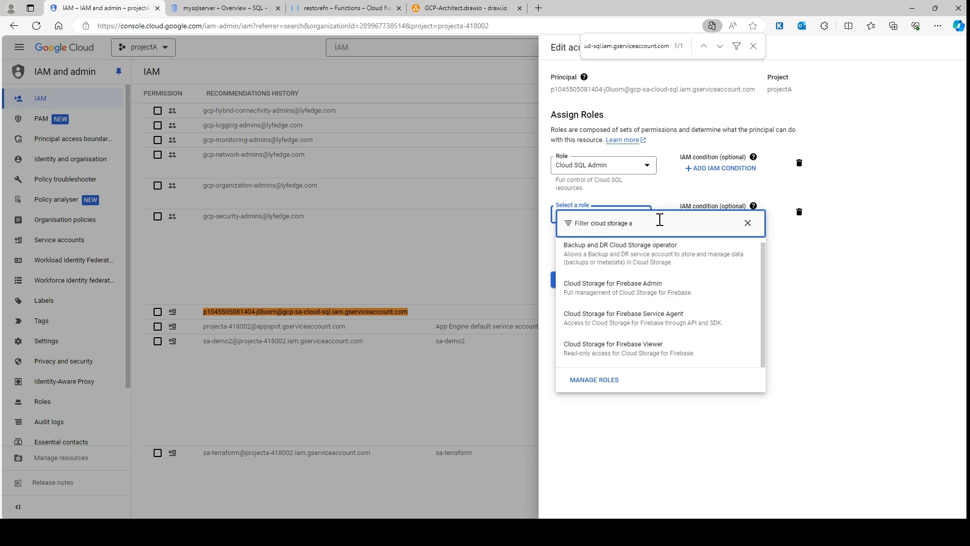
# Search the roles for "storage admin", assign Storage Admin to the Cloud SQL service account and save the policy
pyautogui.hotkey('ctrl', 'a')
pyautogui.write('storag')
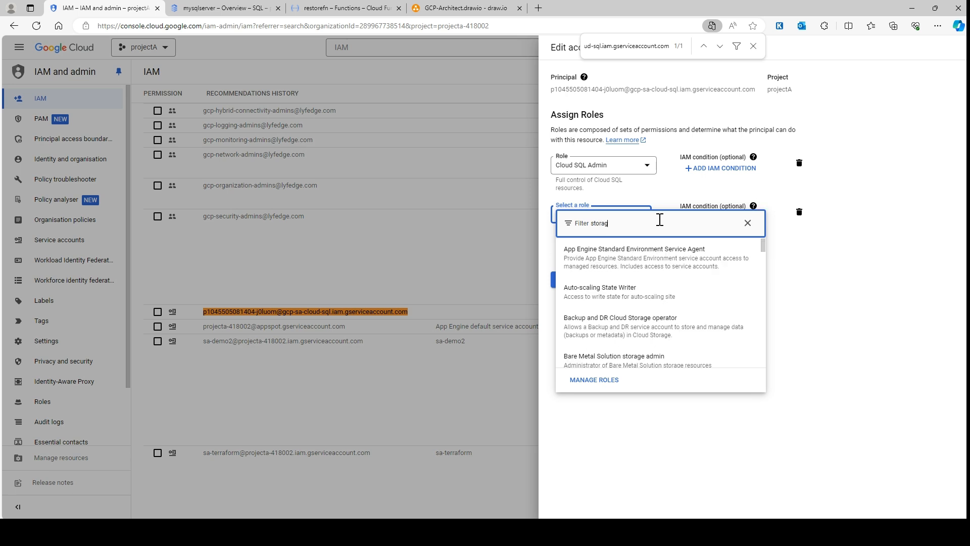
pyautogui.write('e admin')
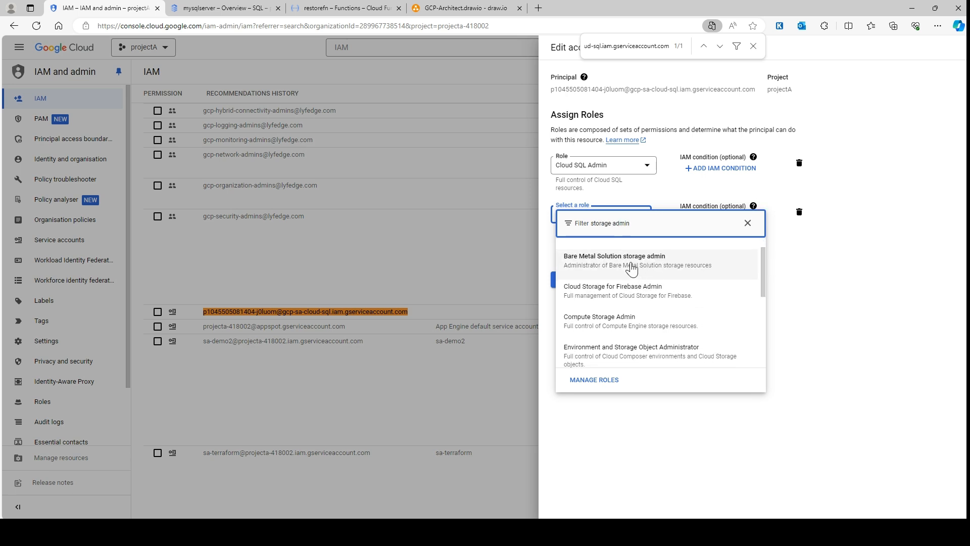
pyautogui.click(609, 260)
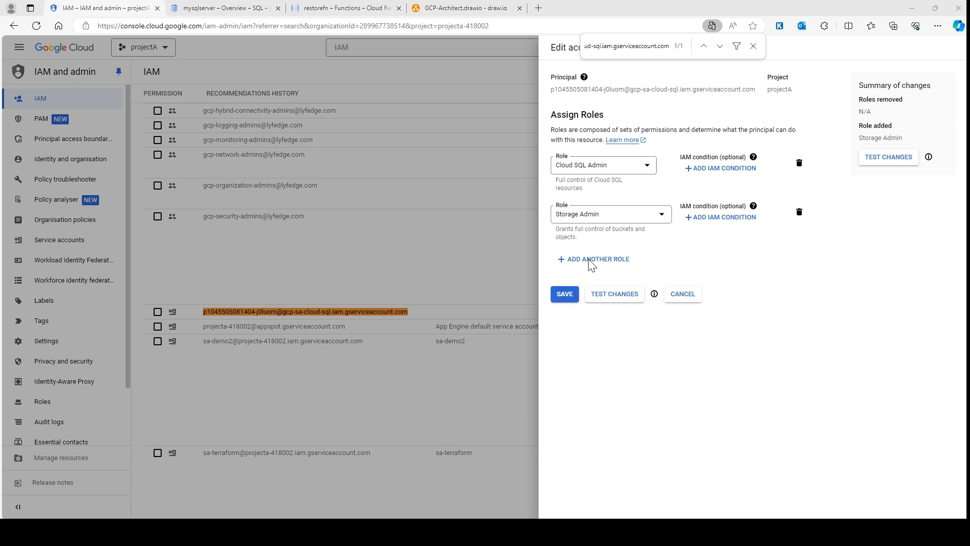
pyautogui.click(561, 294)
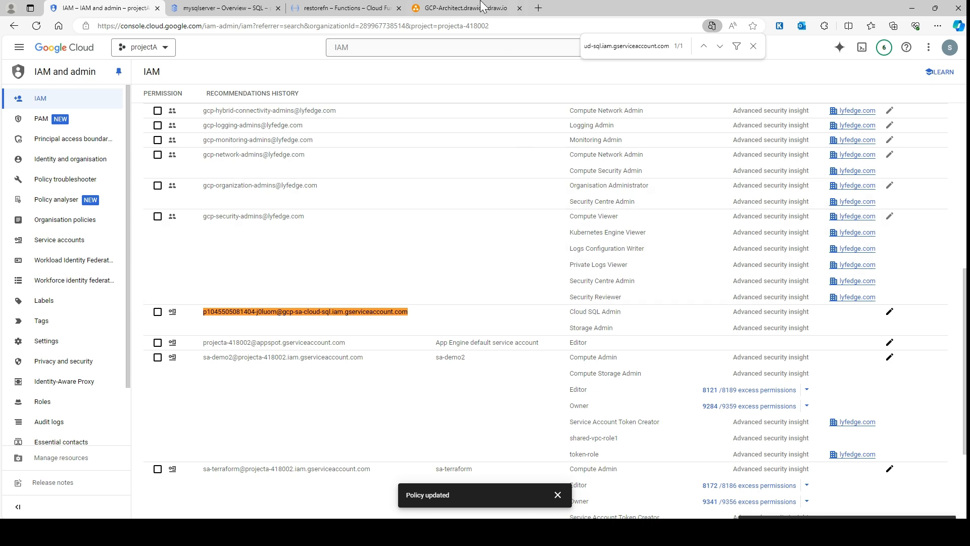
# Switch to the draw.io architecture diagram and add a rounded rectangle labelled "SA" below the Cloud Functions shape
pyautogui.click(460, 8)
pyautogui.click(567, 217)
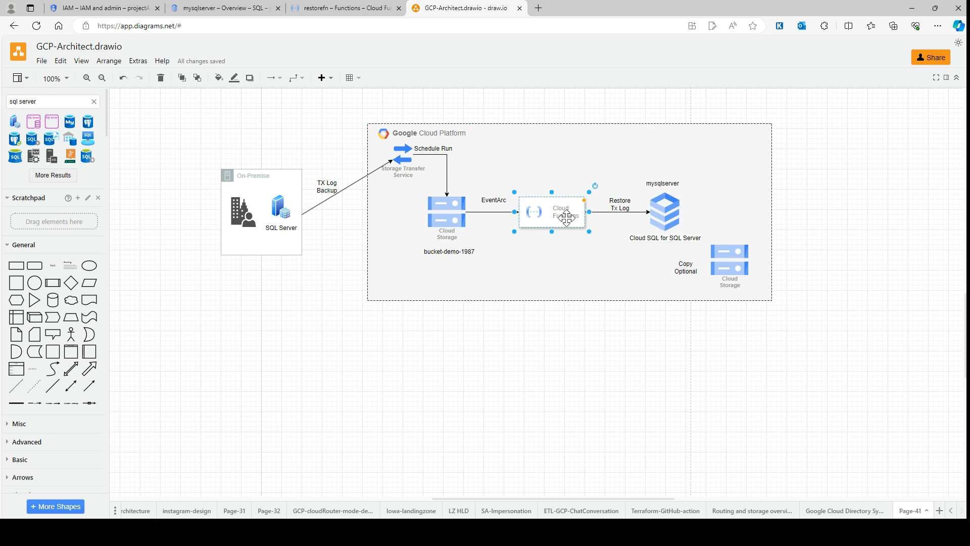
pyautogui.tripleClick(25, 102)
pyautogui.moveTo(34, 265); pyautogui.dragTo(497, 365)
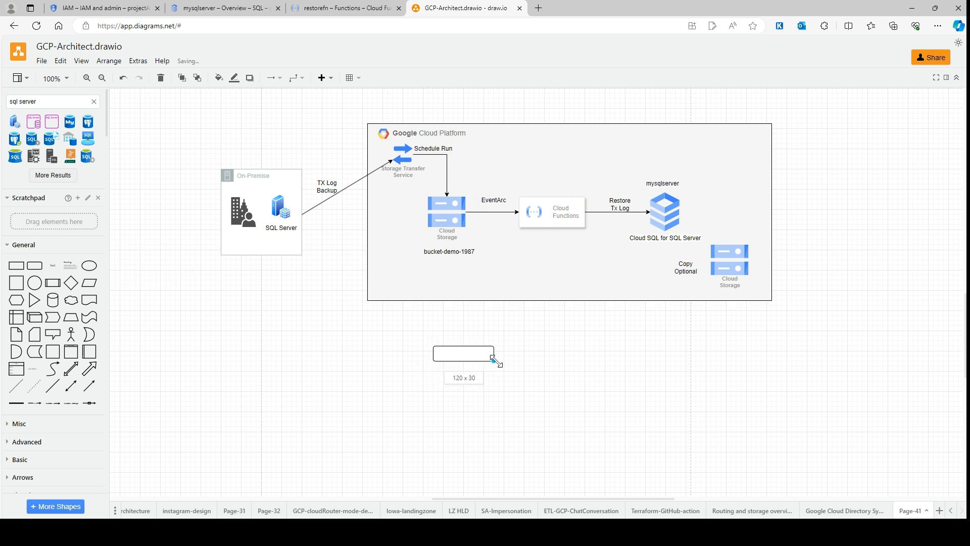
pyautogui.doubleClick(463, 353)
pyautogui.write('SA')
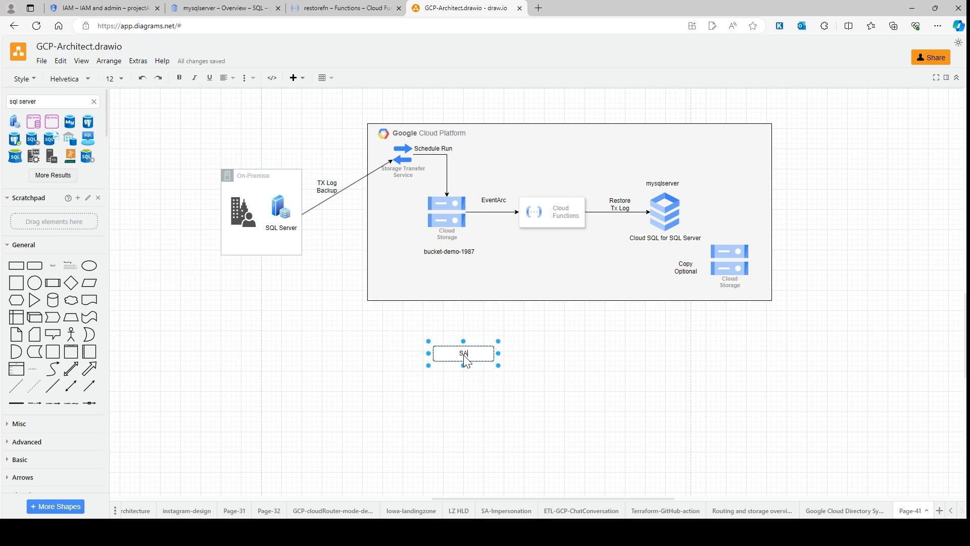
pyautogui.click(511, 363)
pyautogui.moveTo(459, 351); pyautogui.dragTo(551, 253)
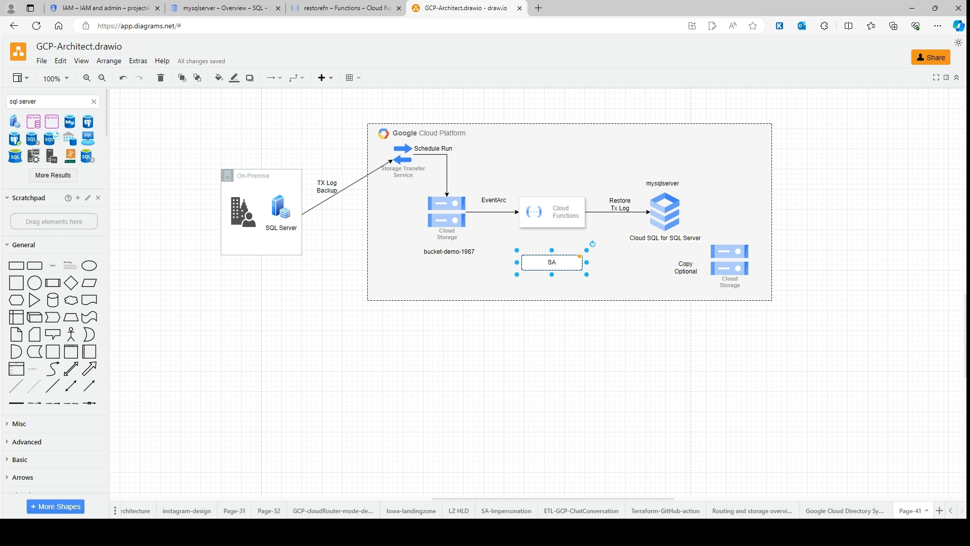
pyautogui.click(548, 214)
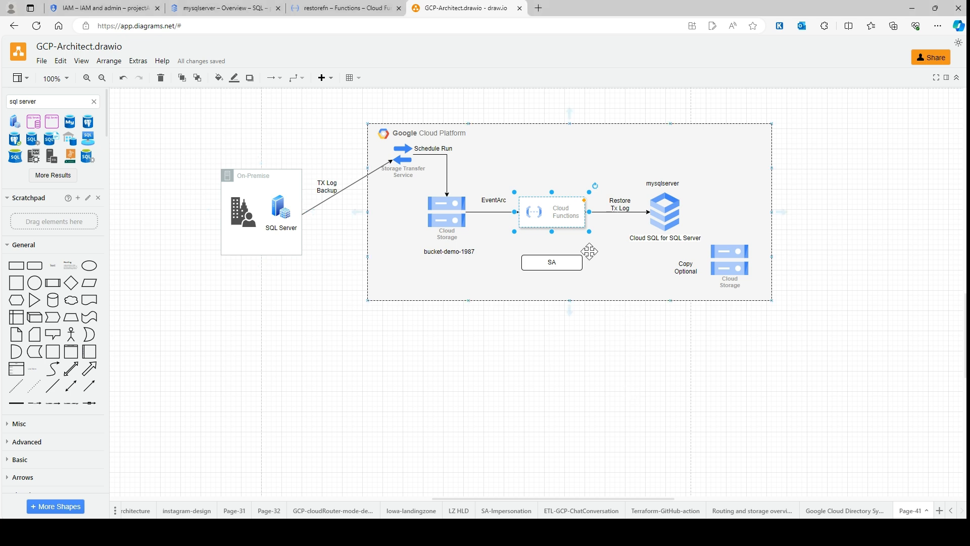
# Switch to the Google Cloud IAM page and copy the service account name cloud-function-sql-restore-log from the principals list
pyautogui.click(101, 8)
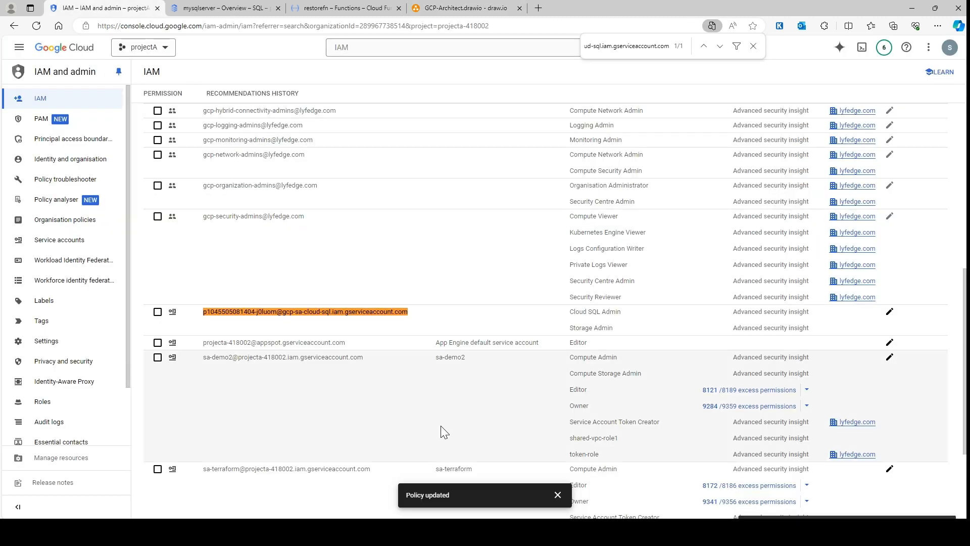
pyautogui.scroll(-3, 340, 392)
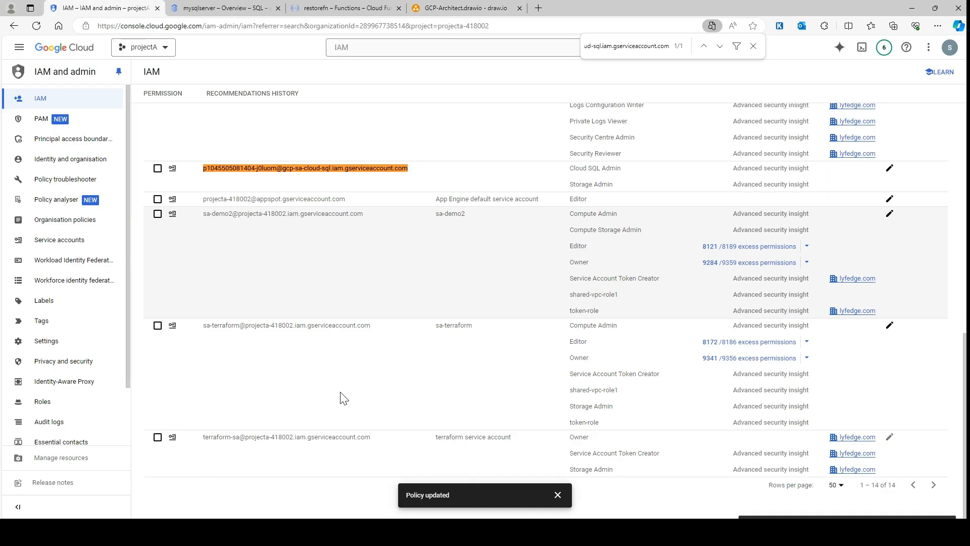
pyautogui.scroll(7, 341, 392)
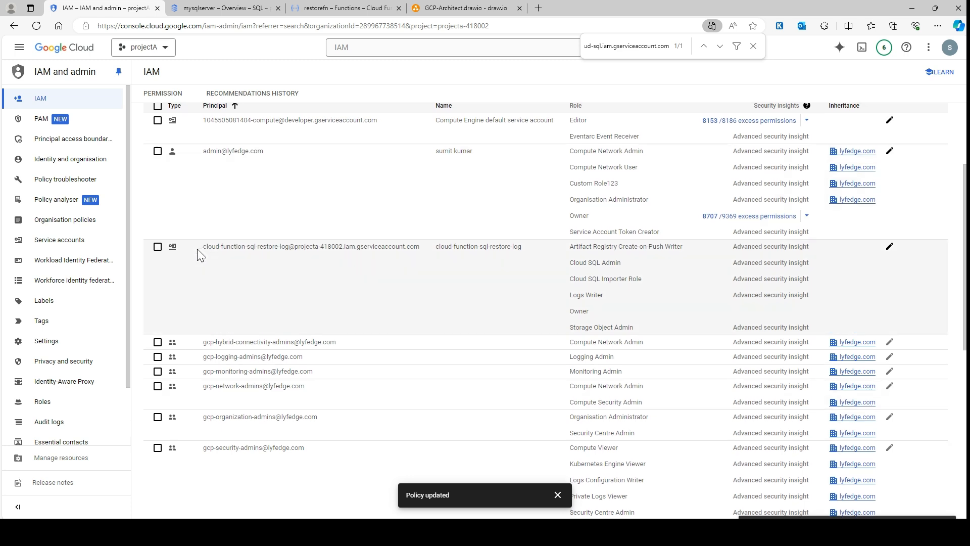
pyautogui.moveTo(200, 249); pyautogui.dragTo(350, 253)
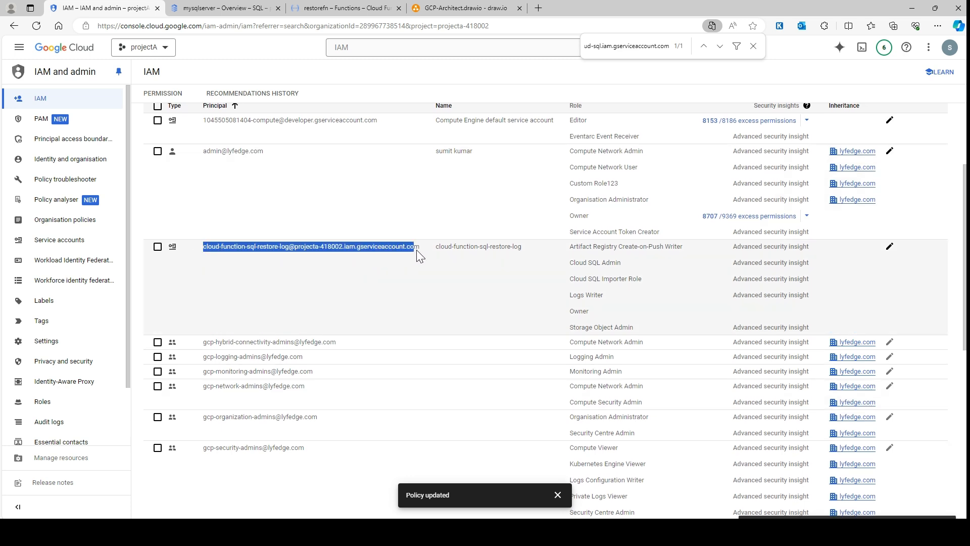
pyautogui.moveTo(416, 249); pyautogui.dragTo(420, 249)
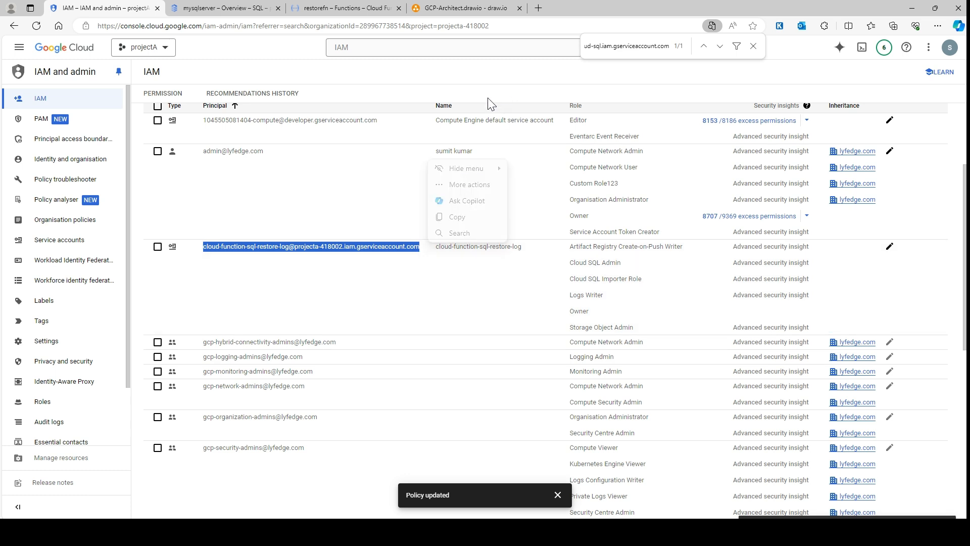
pyautogui.click(218, 270)
pyautogui.moveTo(199, 249); pyautogui.dragTo(284, 255)
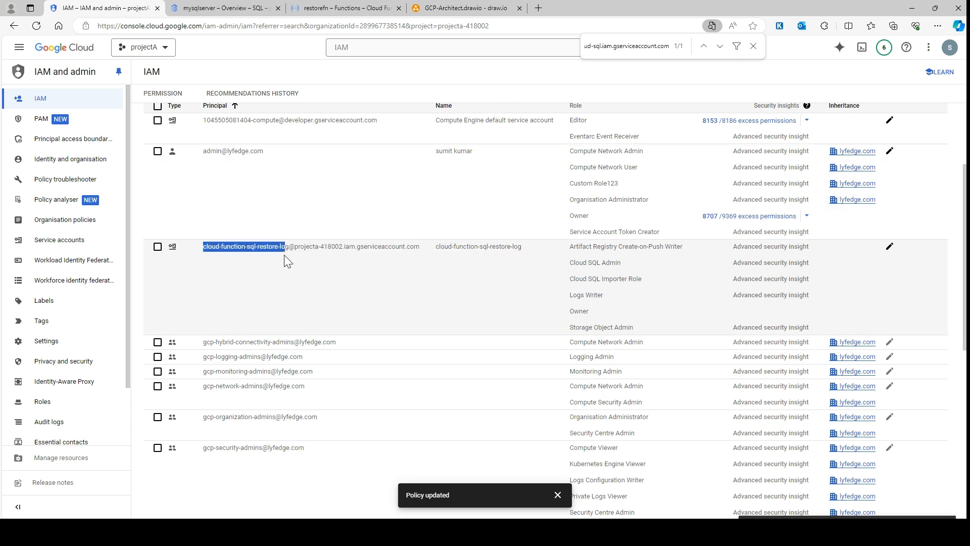
# In the draw.io diagram, relabel the SA box cloud-function-sql-restore-log and connect it to the Cloud Functions shape
pyautogui.click(465, 8)
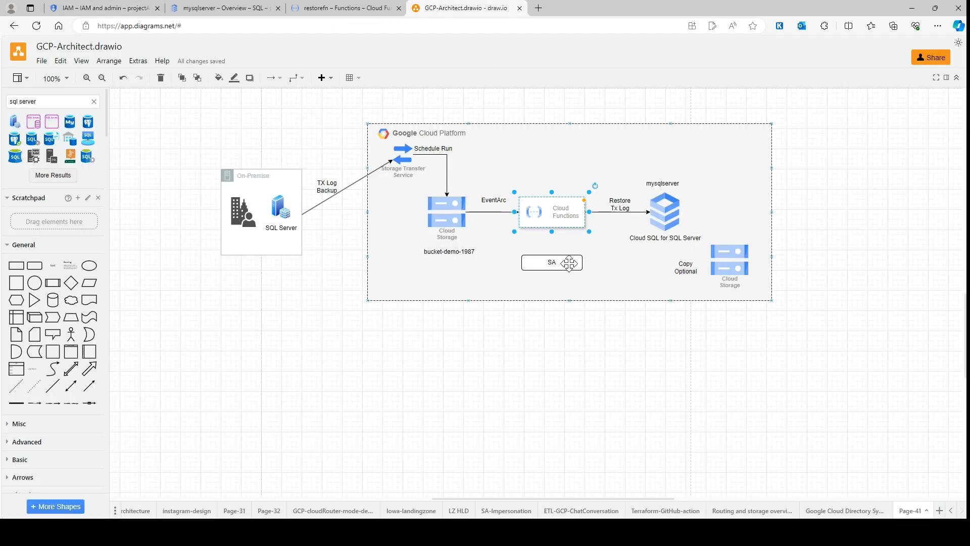
pyautogui.doubleClick(552, 263)
pyautogui.write('cloud-function-sql-restore-log')
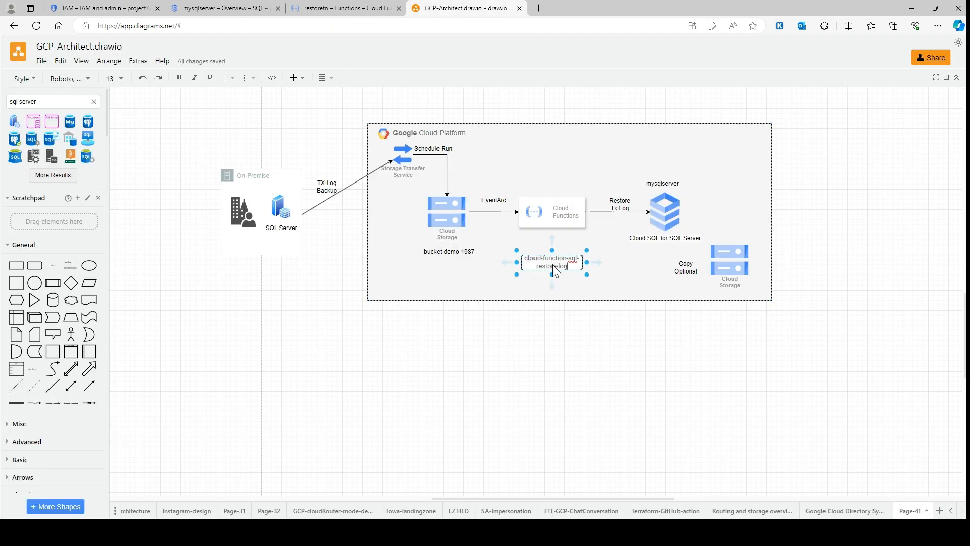
pyautogui.click(562, 349)
pyautogui.click(561, 291)
pyautogui.moveTo(551, 246); pyautogui.dragTo(550, 224)
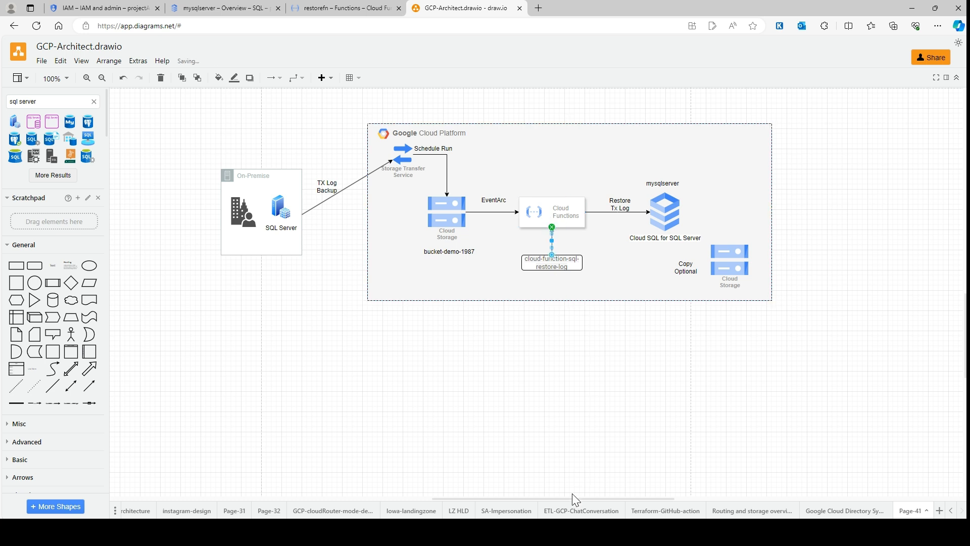
# Return to Google Cloud IAM, check the Cloud SQL Importer Role on the cloud-function-sql-restore-log account, and open the project's Roles list
pyautogui.click(94, 8)
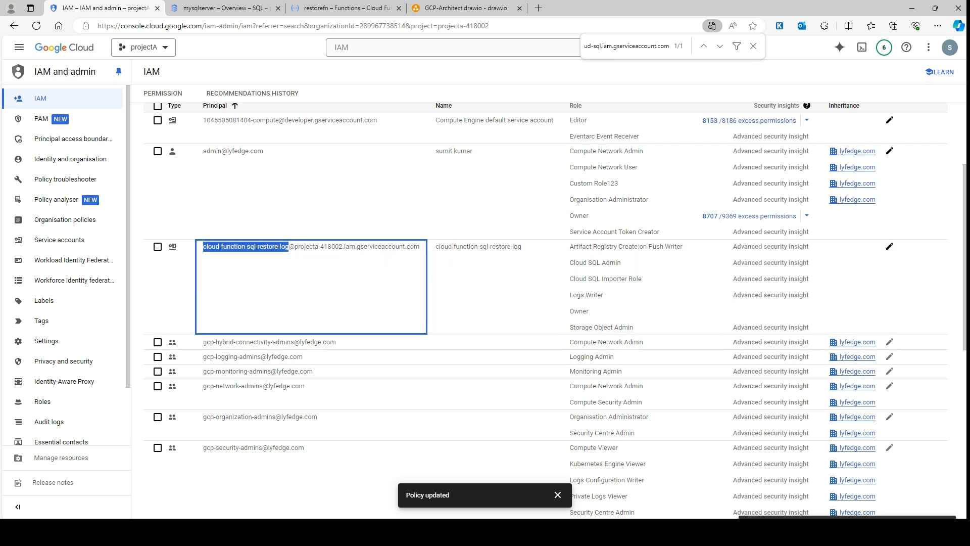
pyautogui.moveTo(641, 278); pyautogui.dragTo(563, 285)
pyautogui.click(538, 300)
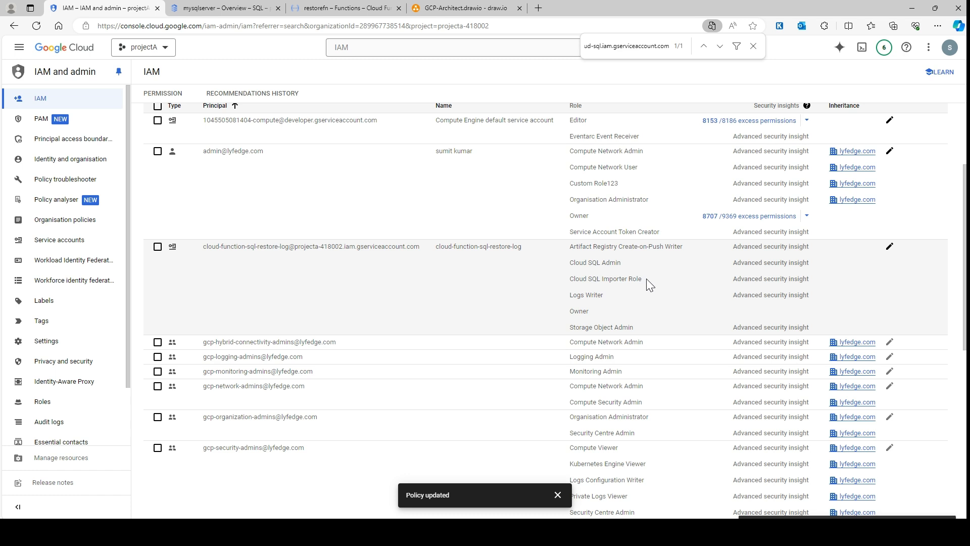
pyautogui.moveTo(577, 280); pyautogui.dragTo(571, 279)
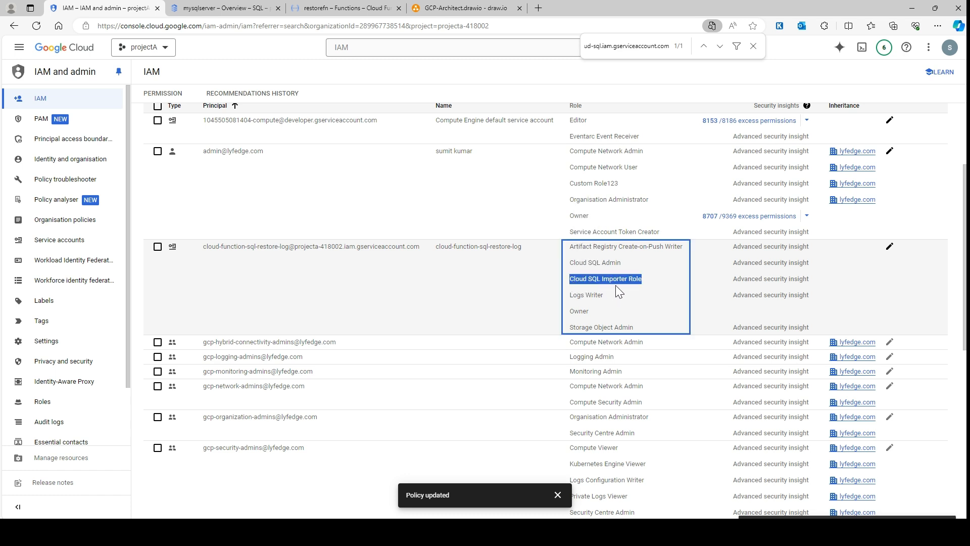
pyautogui.scroll(-2, 91, 303)
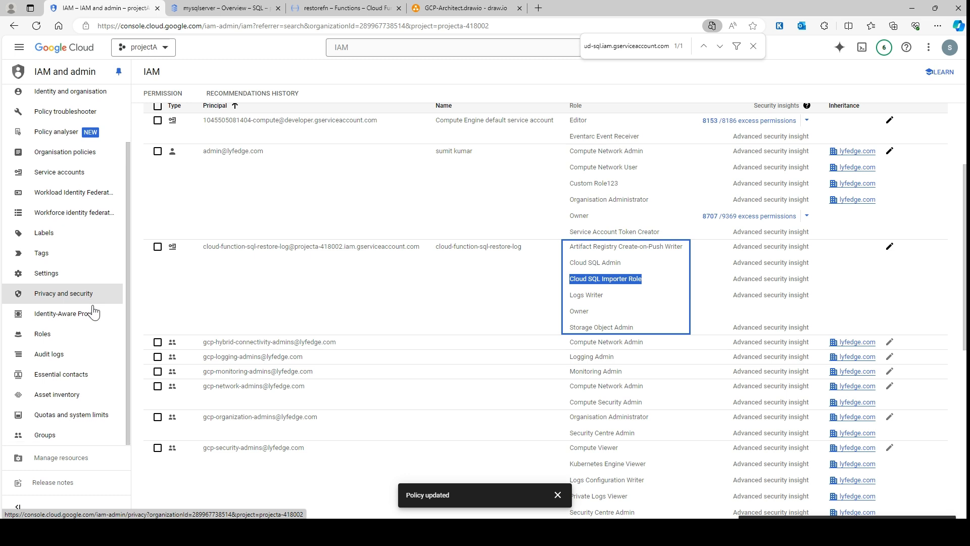
pyautogui.click(57, 338)
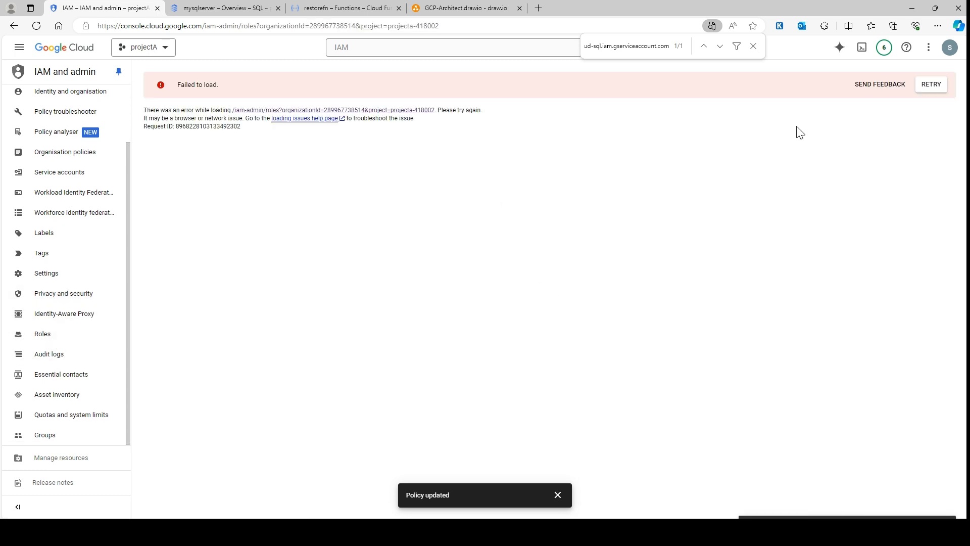
pyautogui.click(930, 84)
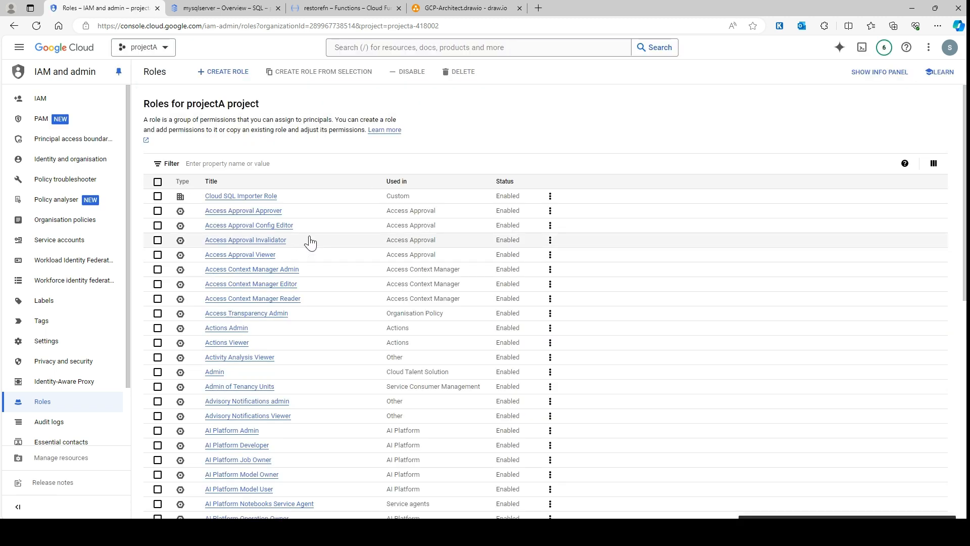
# Copy the assigned permissions of the Cloud SQL Importer Role and paste them into the draw.io diagram below the Google Cloud Platform frame
pyautogui.click(265, 197)
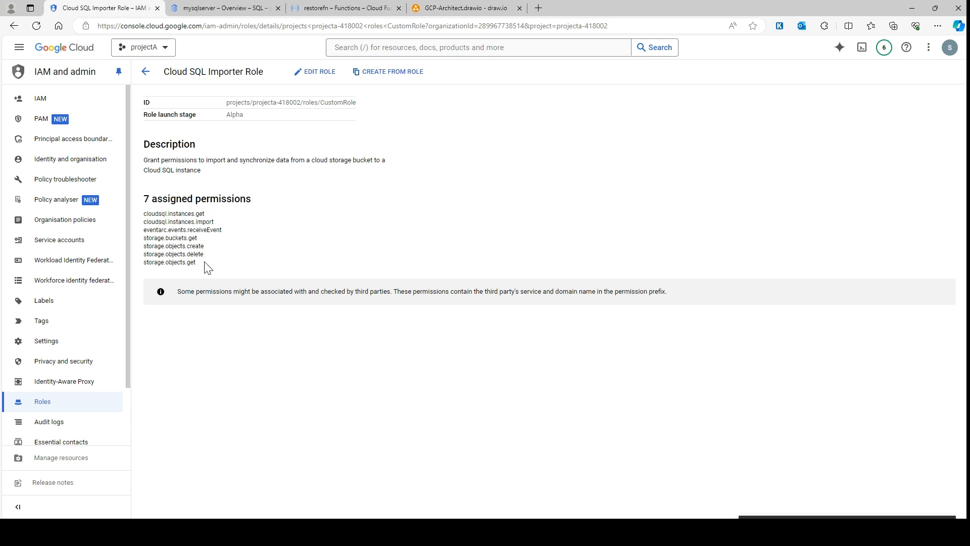
pyautogui.moveTo(205, 266); pyautogui.dragTo(135, 222)
pyautogui.hotkey('ctrl', 'c')
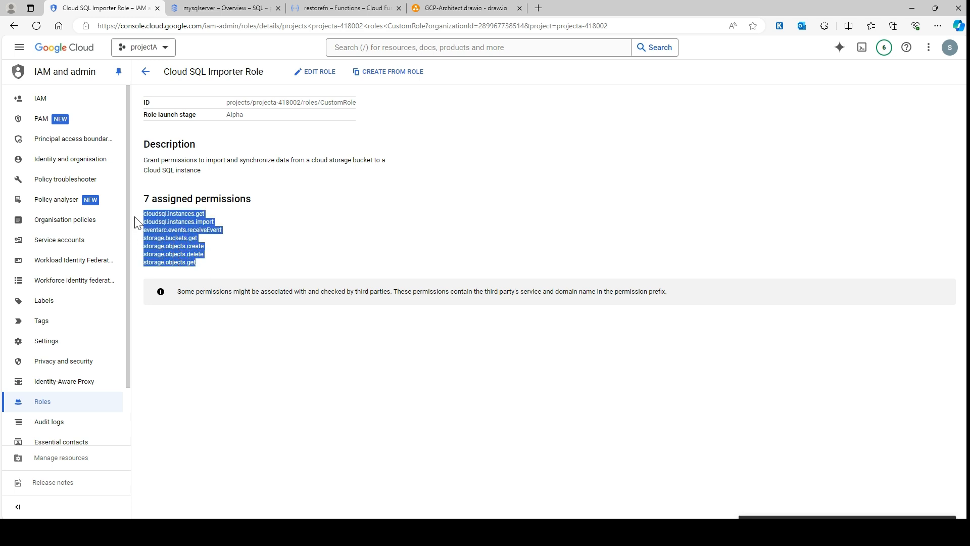
pyautogui.click(466, 8)
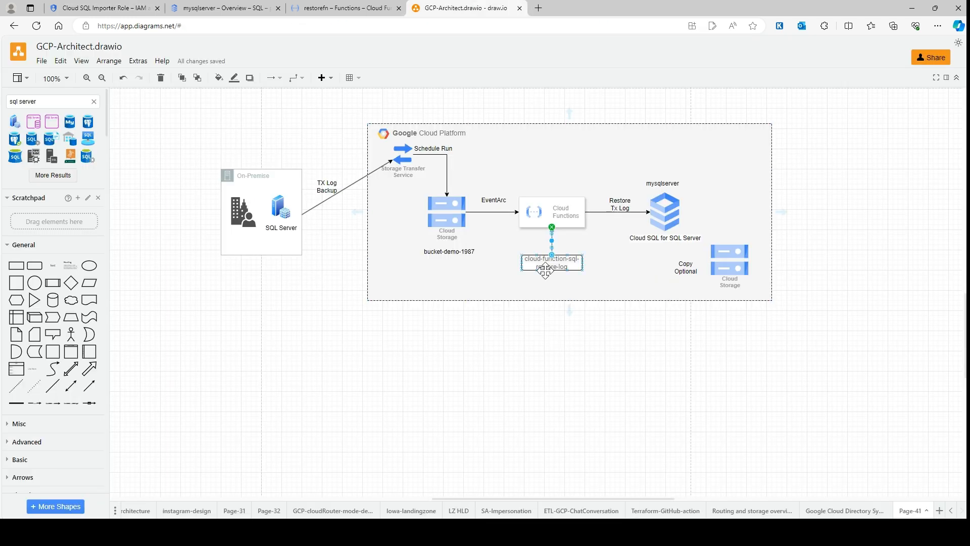
pyautogui.click(546, 364)
pyautogui.hotkey('ctrl', 'v')
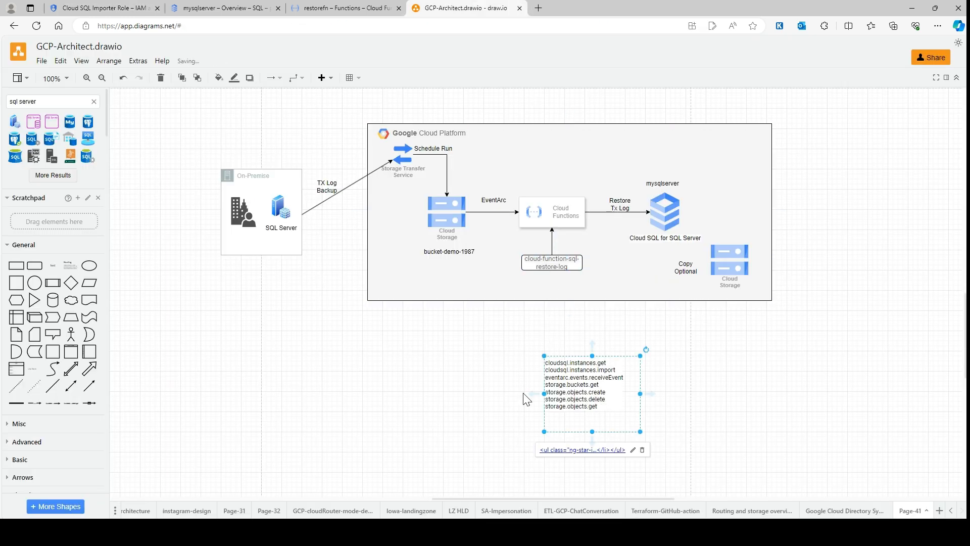
pyautogui.click(525, 399)
pyautogui.click(535, 286)
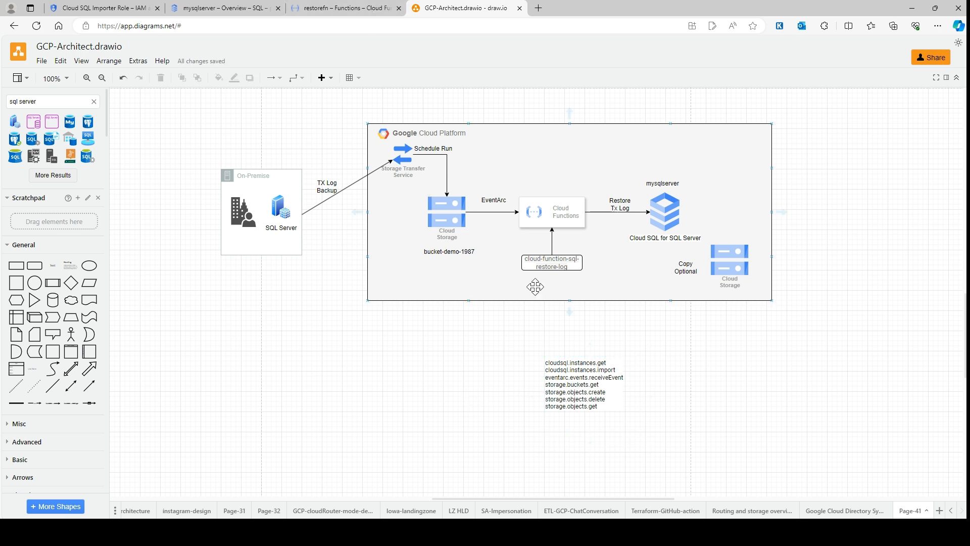
# Return to Google Cloud IAM, edit the access of the cloud-function-sql-restore-log service account, and remove its Owner role
pyautogui.click(99, 8)
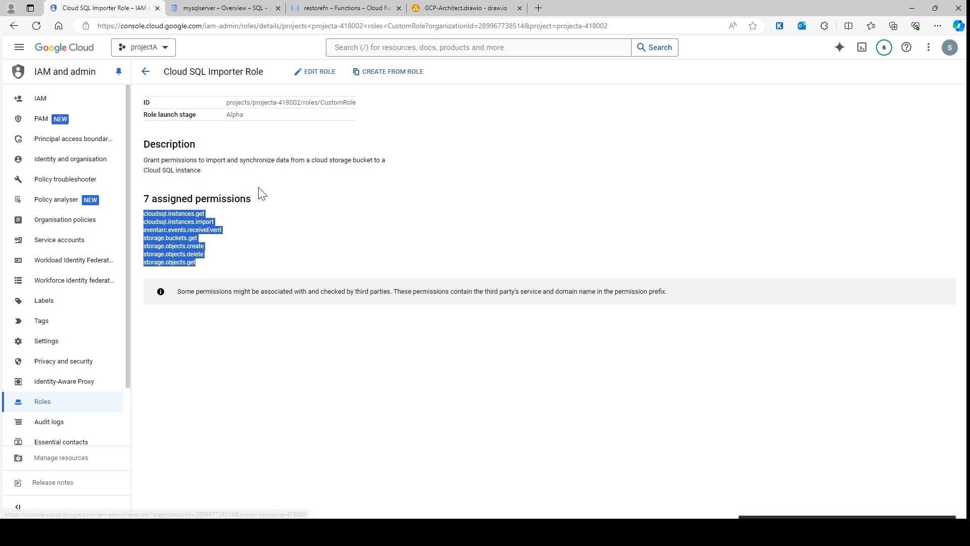
pyautogui.click(55, 104)
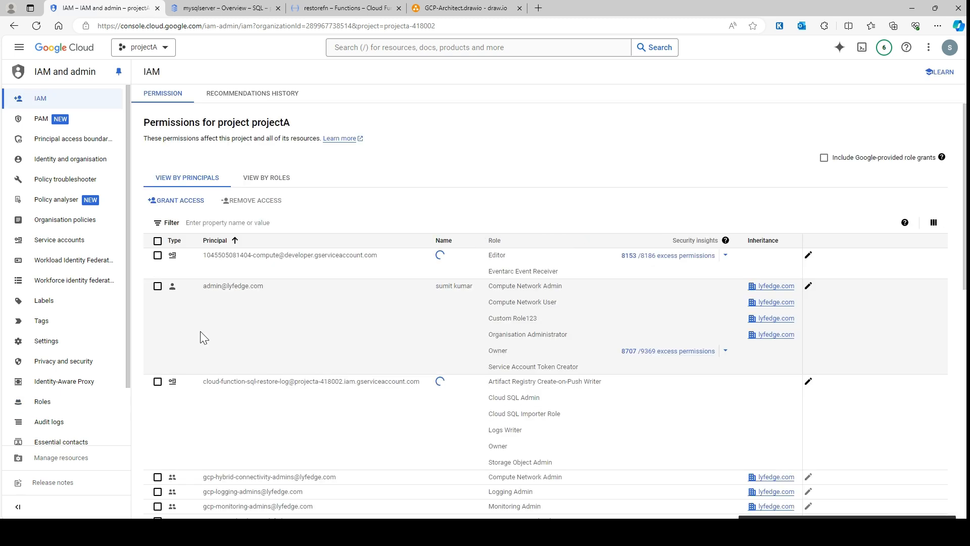
pyautogui.scroll(-1, 230, 377)
pyautogui.click(157, 318)
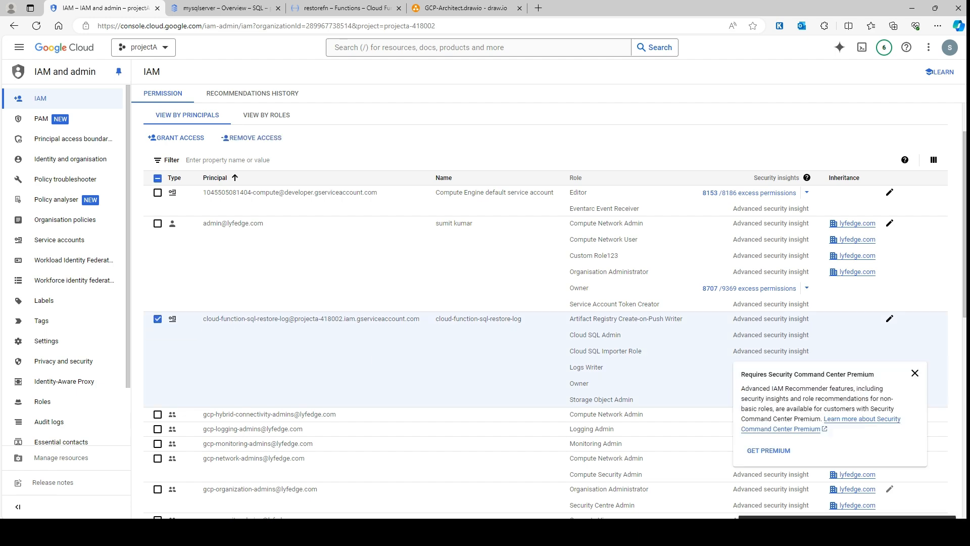
pyautogui.click(889, 319)
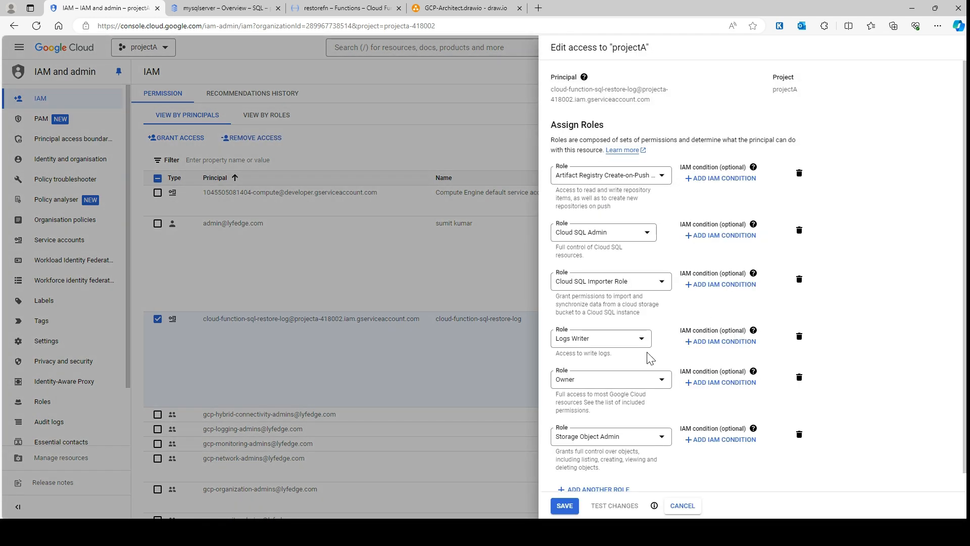
pyautogui.scroll(-1, 650, 358)
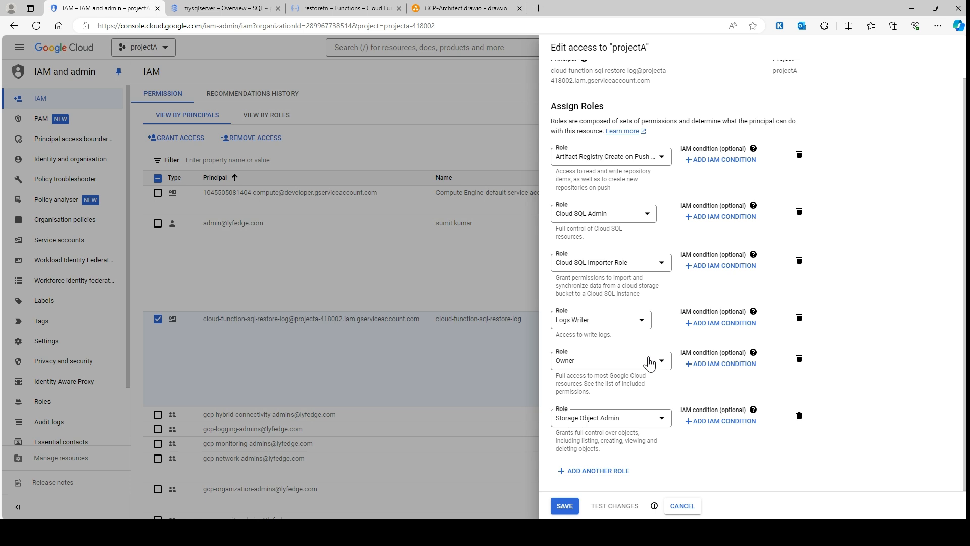
pyautogui.click(799, 358)
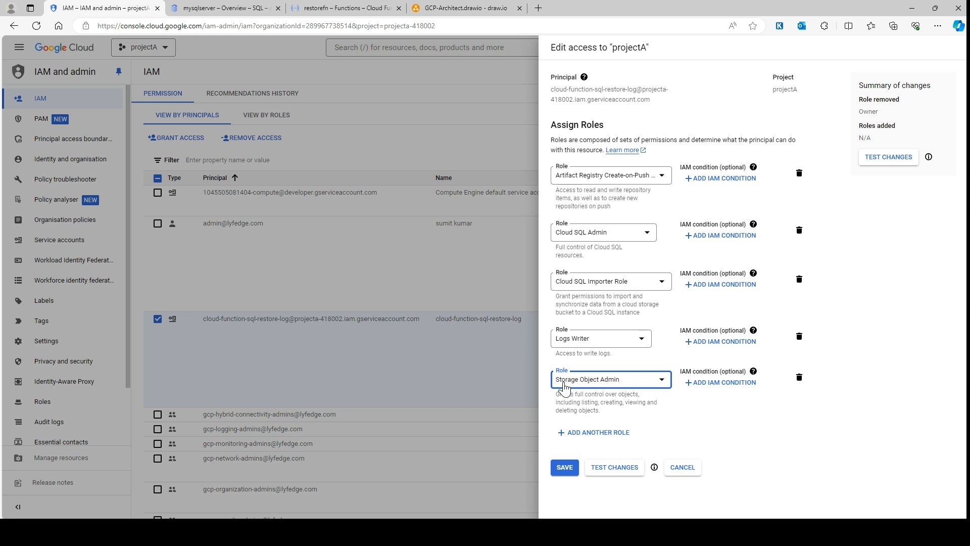
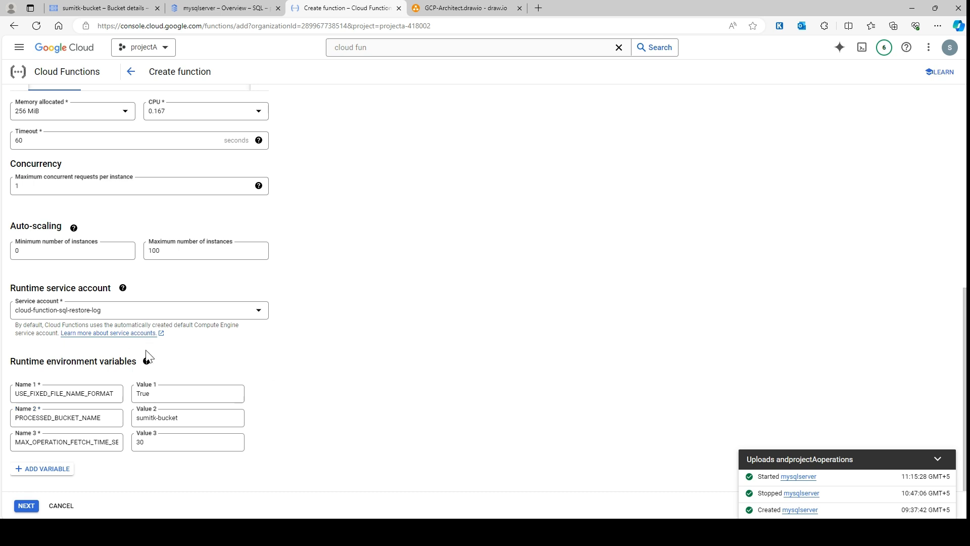
# Review the function's runtime, build, connections, and security and image repository settings
pyautogui.scroll(6, 148, 354)
pyautogui.scroll(-2, 149, 354)
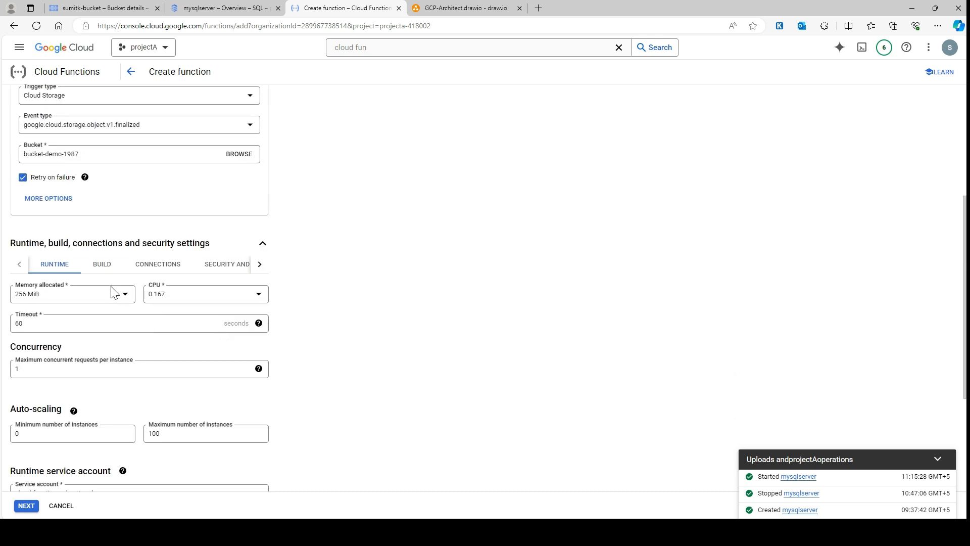
pyautogui.click(107, 265)
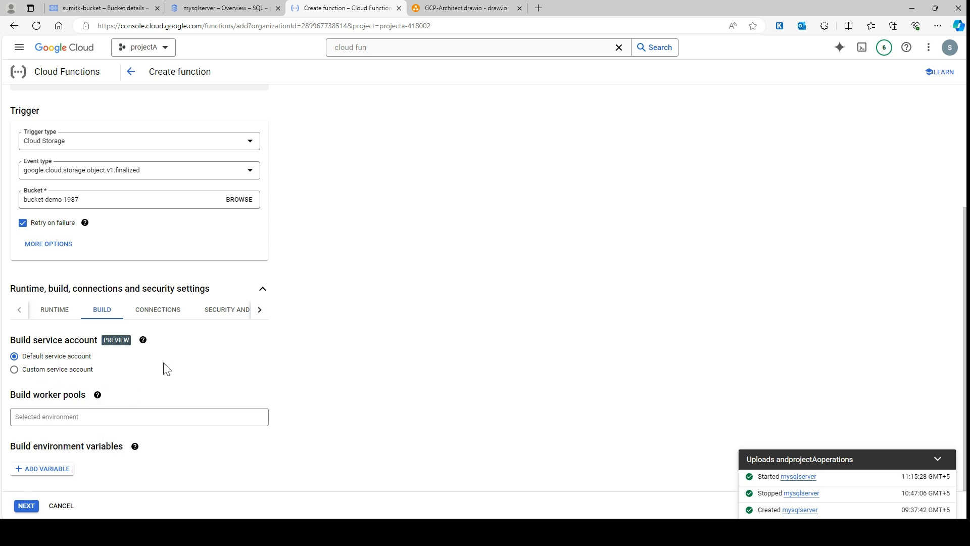
pyautogui.click(166, 313)
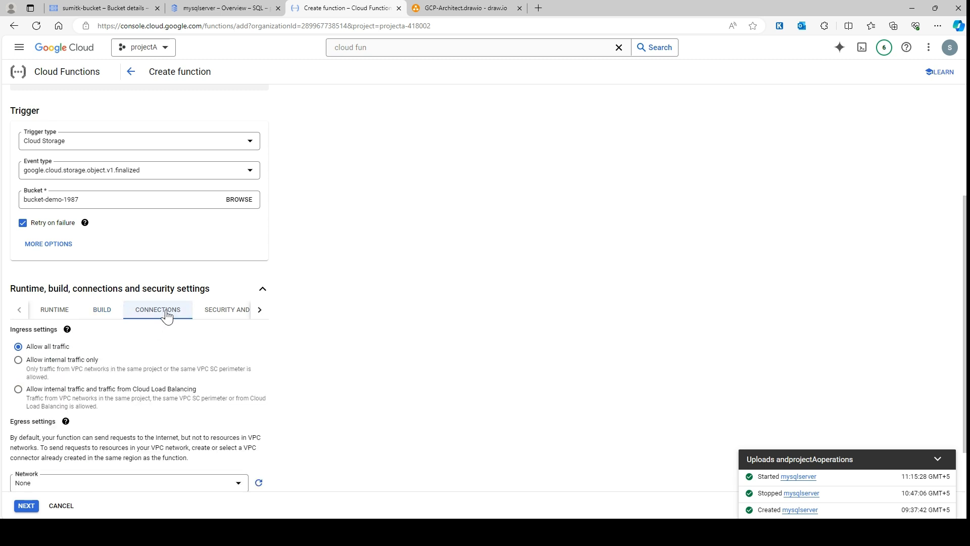
pyautogui.scroll(-1, 212, 371)
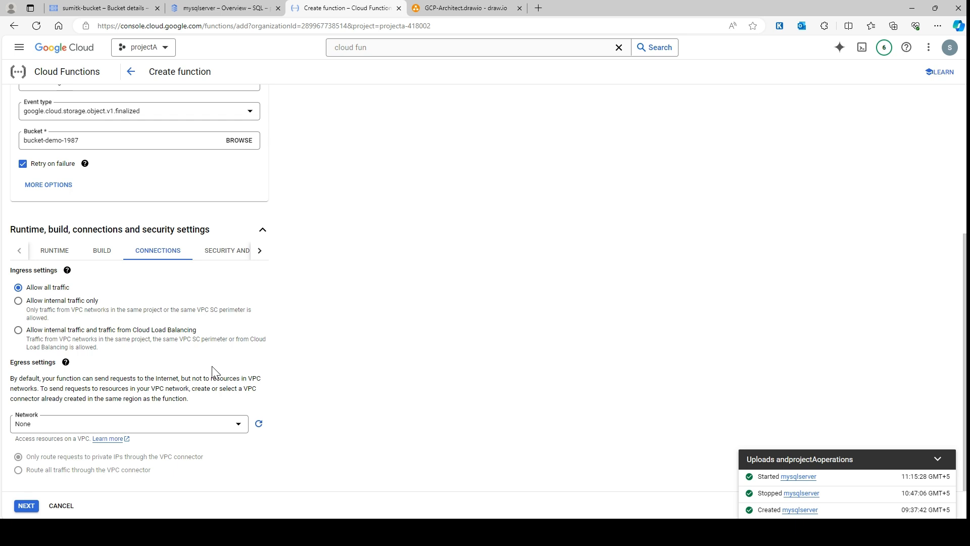
pyautogui.click(216, 255)
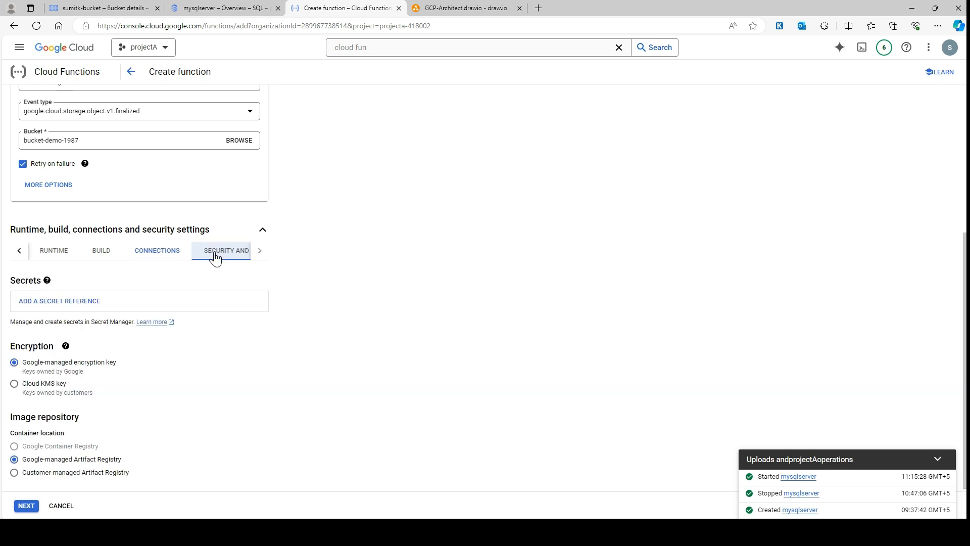
pyautogui.scroll(2, 192, 392)
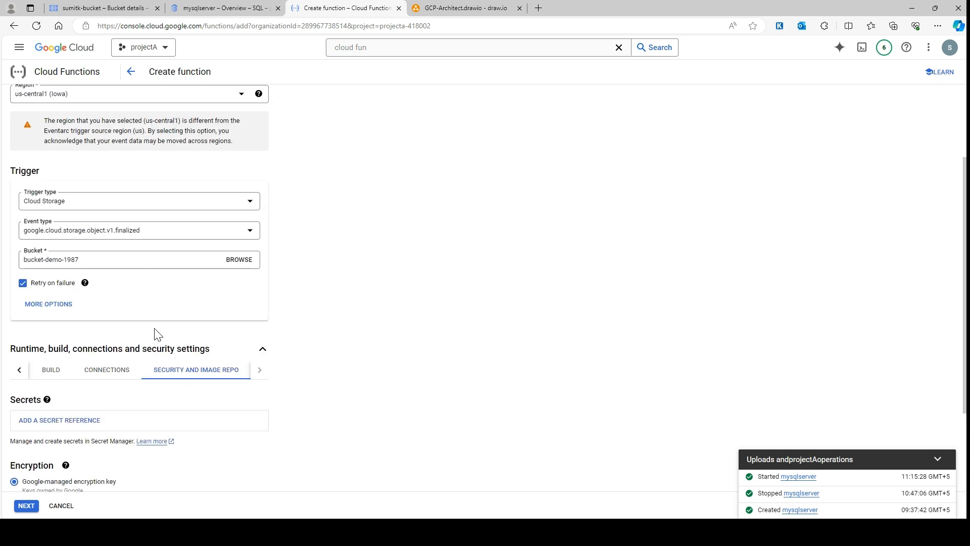
pyautogui.scroll(-2, 154, 325)
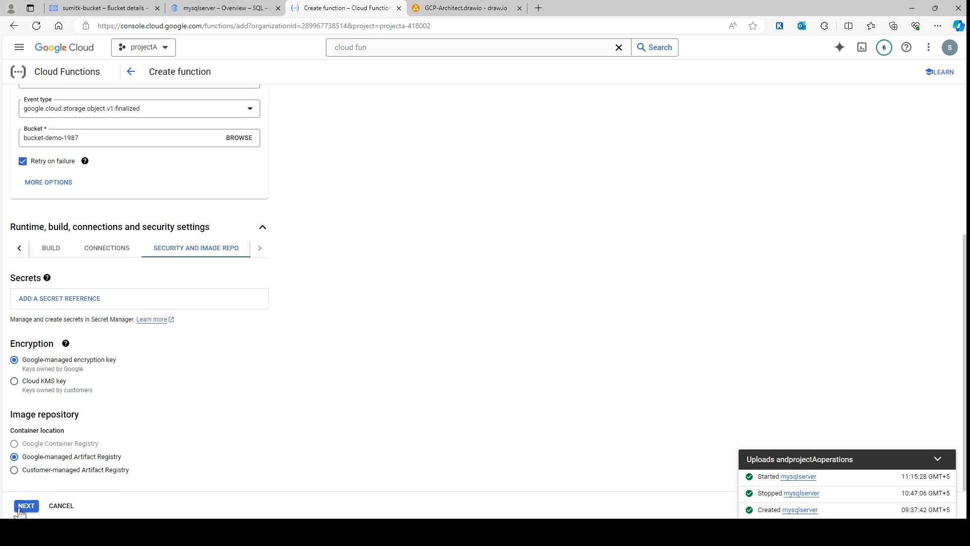
pyautogui.click(105, 247)
pyautogui.click(49, 254)
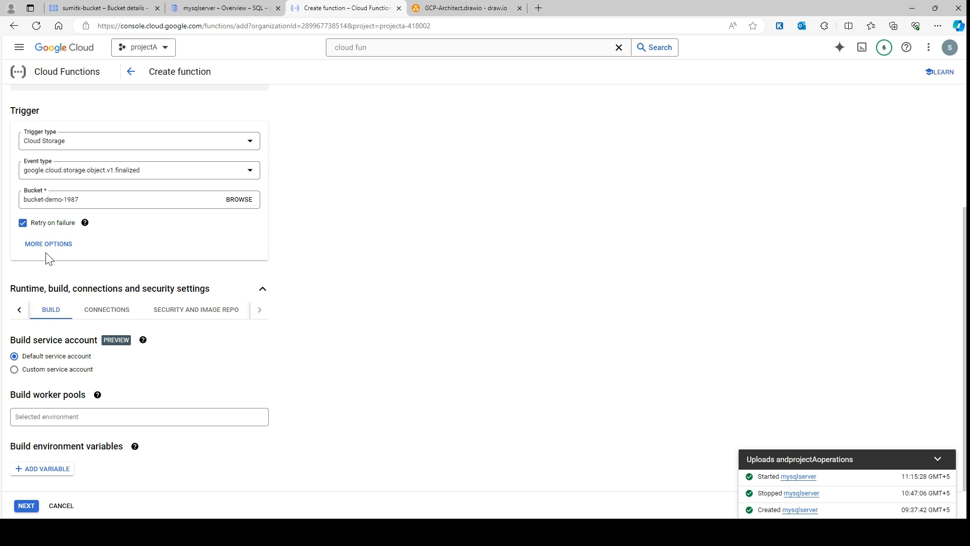
# In the function's runtime settings, set the timeout to 600 seconds
pyautogui.click(19, 309)
pyautogui.click(54, 309)
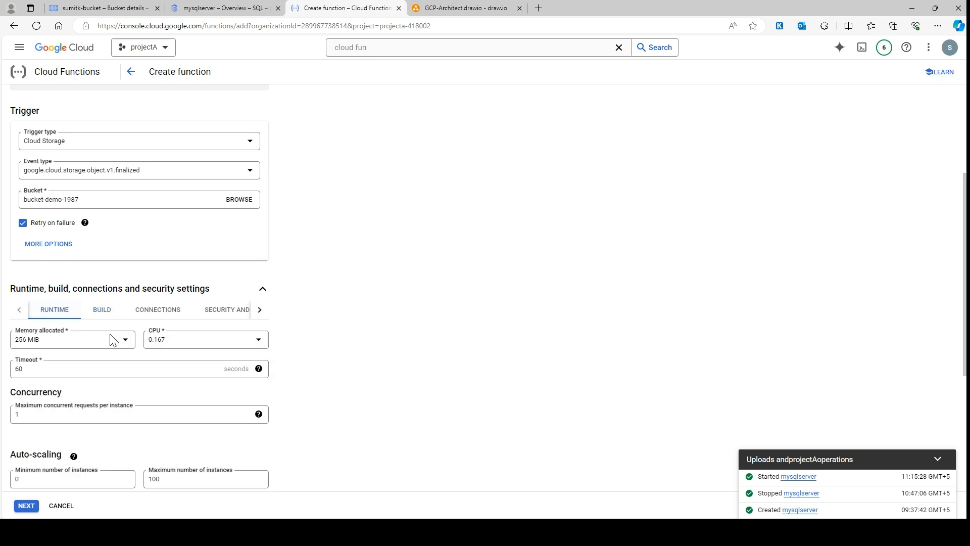
pyautogui.scroll(-1, 173, 374)
pyautogui.moveTo(71, 308); pyautogui.dragTo(4, 306)
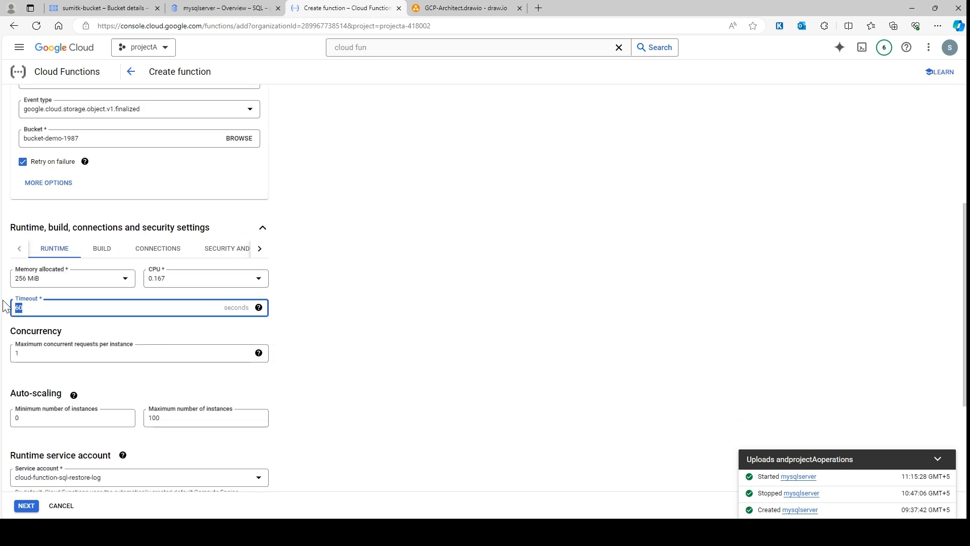
pyautogui.write('5')
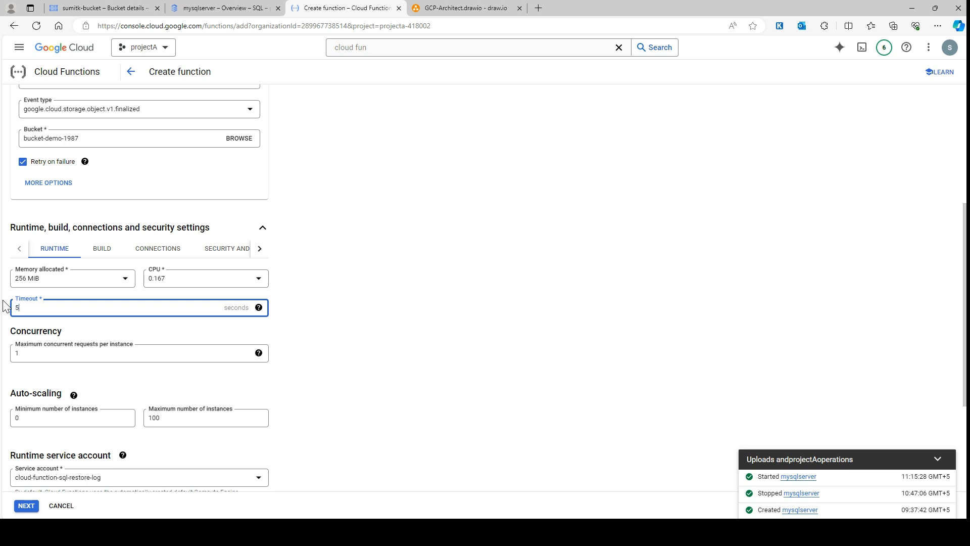
pyautogui.press('BackSpace')
pyautogui.write('600')
pyautogui.click(437, 276)
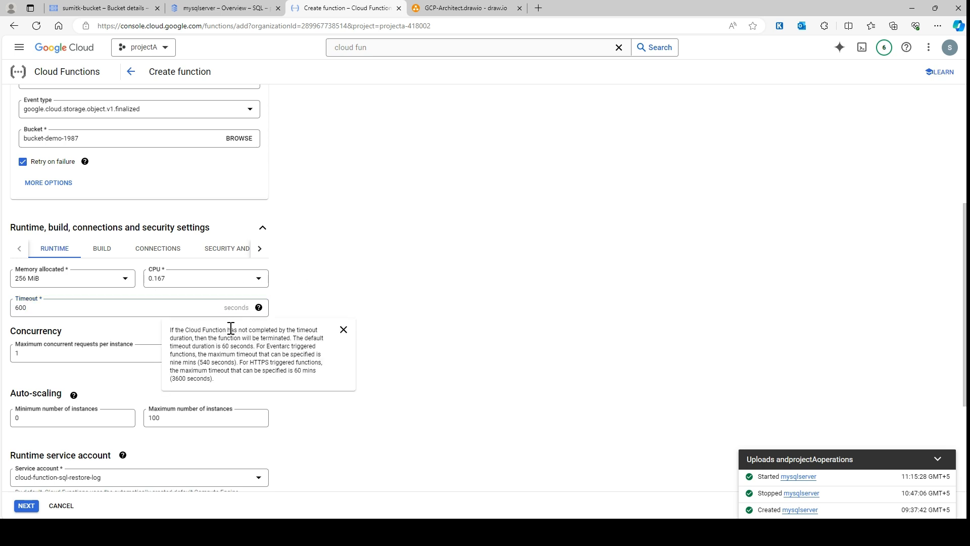
# Proceed to the function's code stage and choose Python 3.12 as the runtime
pyautogui.scroll(-1, 101, 425)
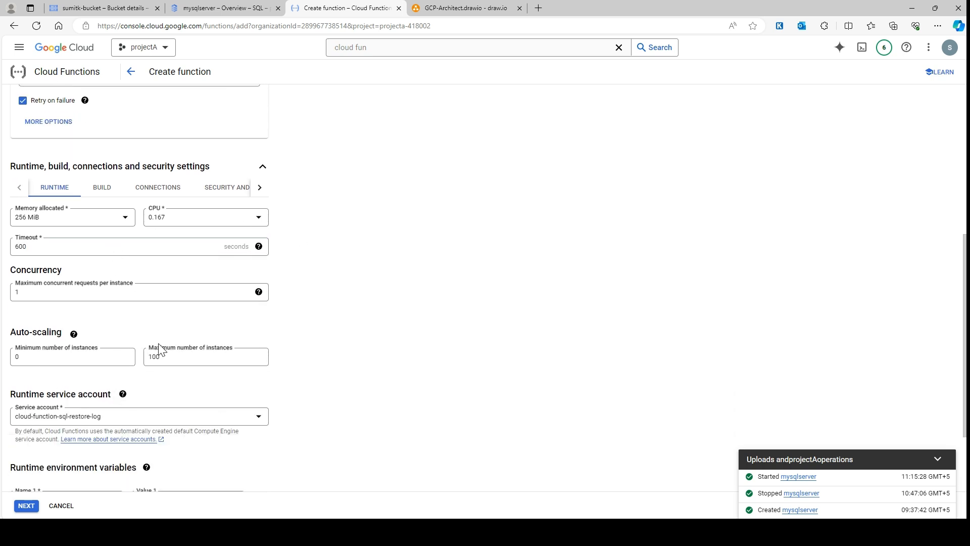
pyautogui.scroll(-2, 158, 349)
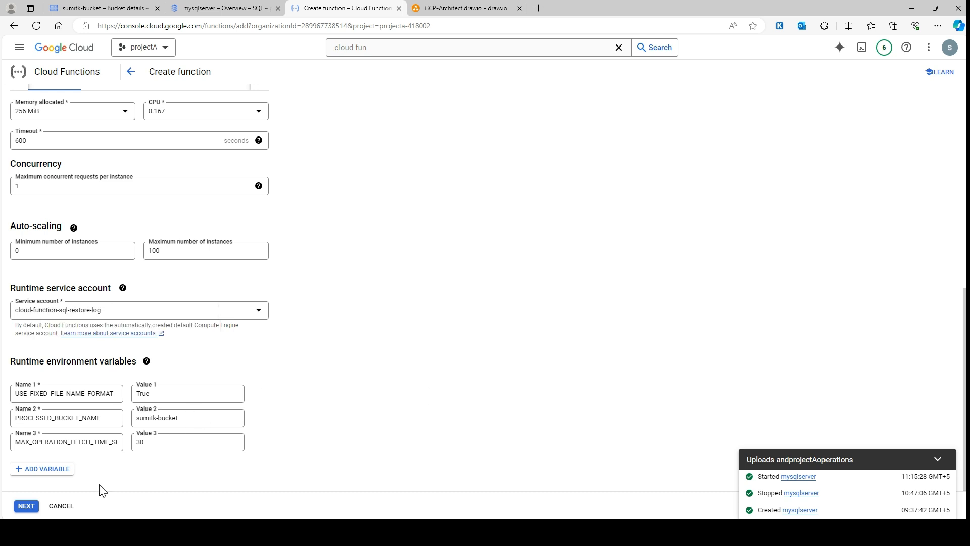
pyautogui.click(24, 509)
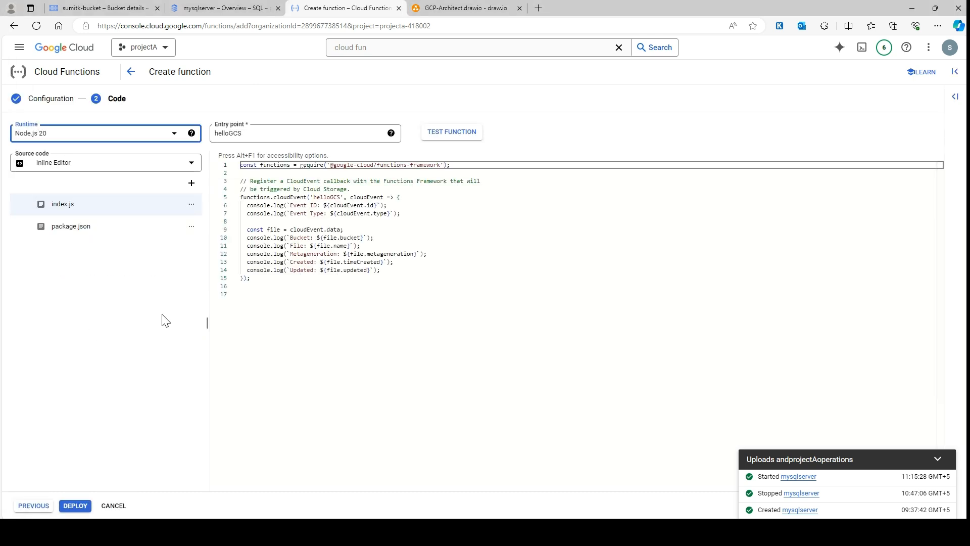
pyautogui.click(94, 137)
pyautogui.scroll(-2, 97, 245)
pyautogui.scroll(-2, 96, 245)
pyautogui.click(78, 207)
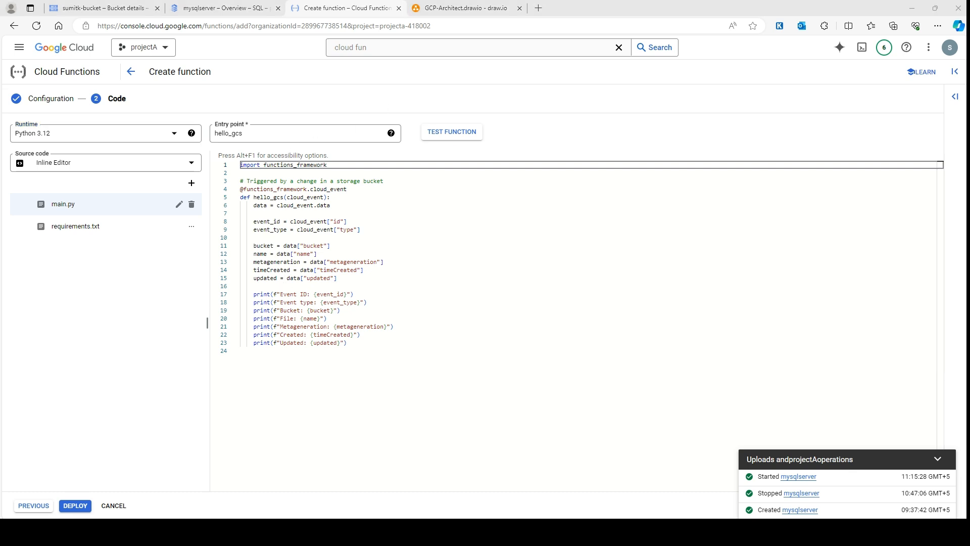
# In a new browser tab, open GitHub's google/example-demos-for-msft-workloads repository and copy the raw contents of restore-sql-server-transaction-logs/Function/main.py
pyautogui.click(541, 8)
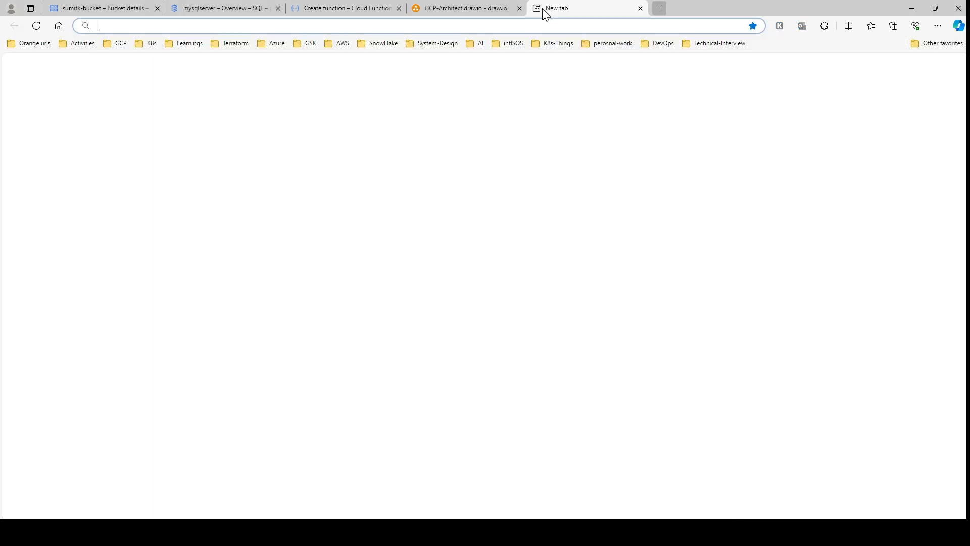
pyautogui.write('https://github.com/google/example-demos-for-msft-workloads/blob/main/restore-sql-server-transaction-logs/Function/main.py')
pyautogui.press('Return')
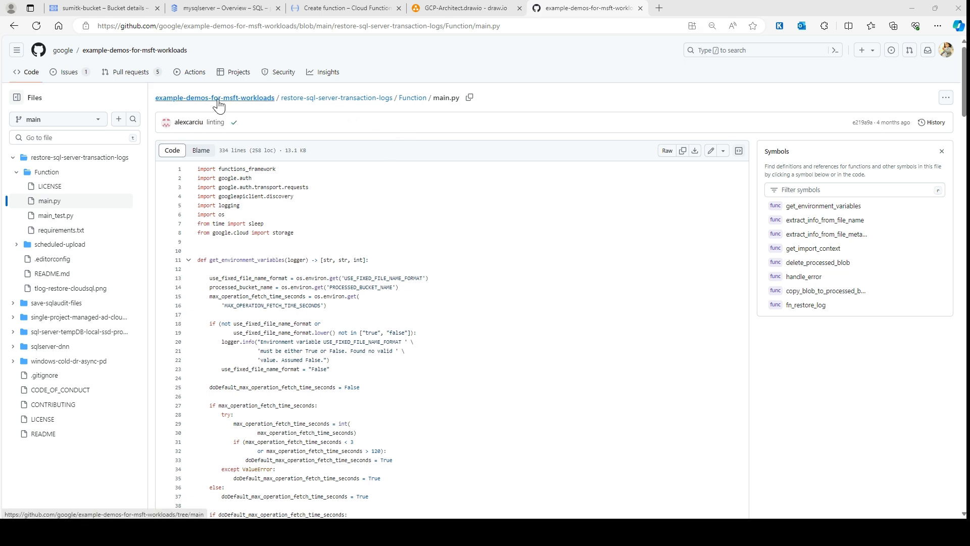
pyautogui.click(257, 104)
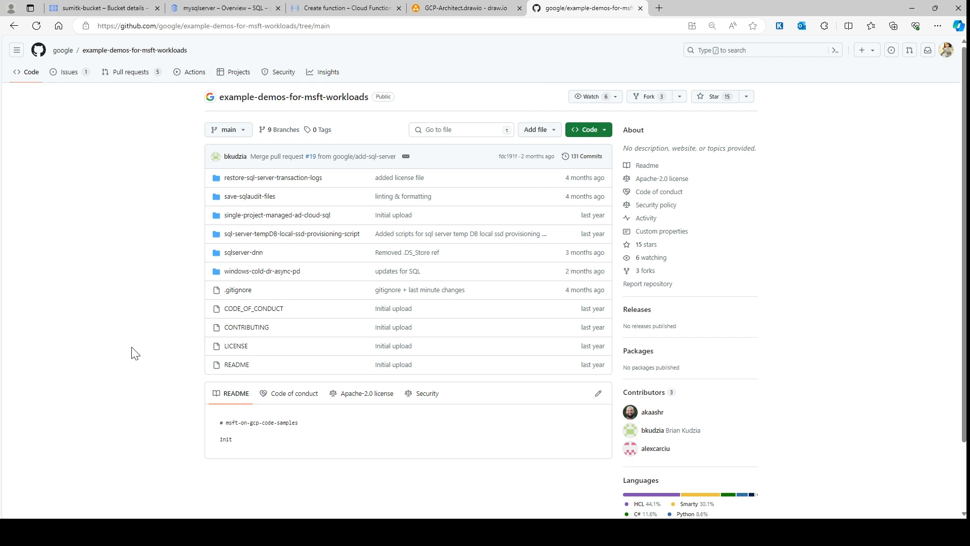
pyautogui.click(285, 186)
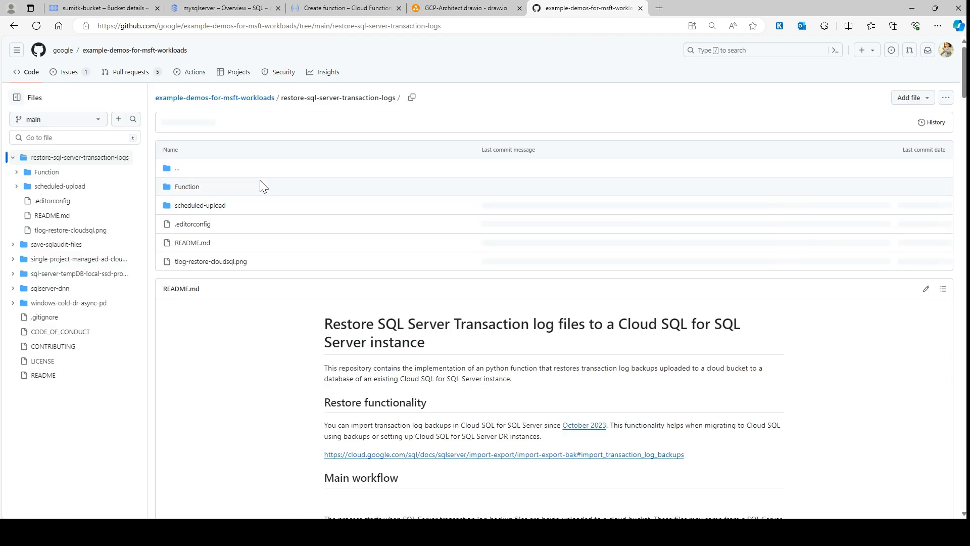
pyautogui.click(185, 188)
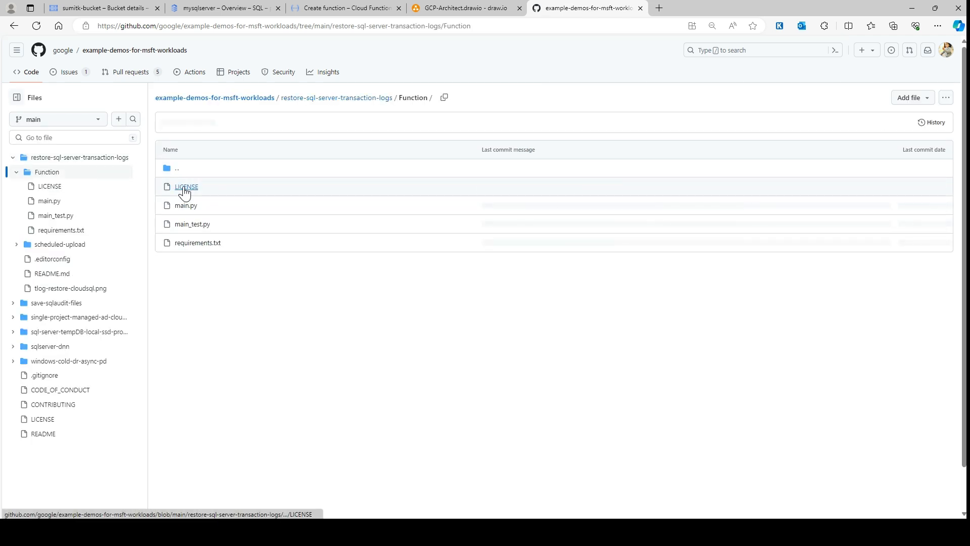
pyautogui.click(194, 210)
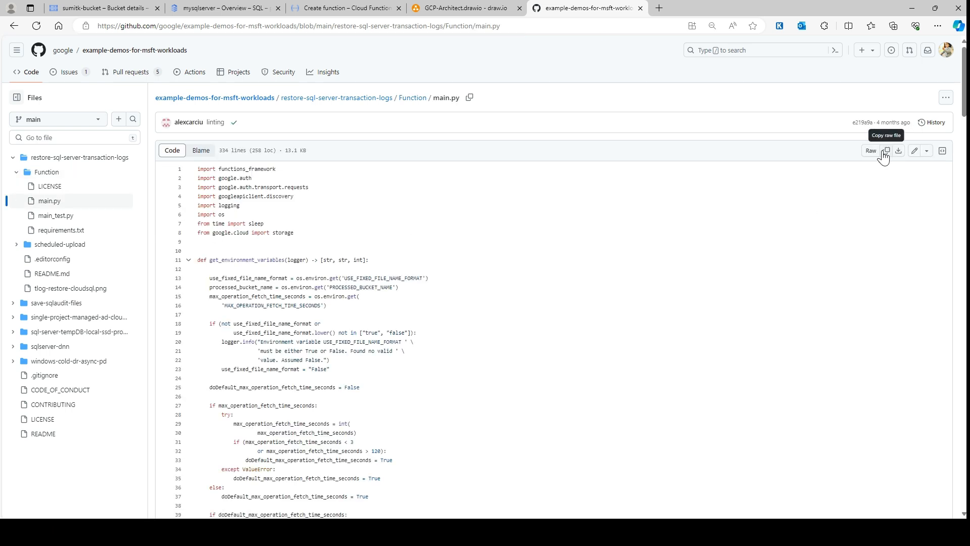
pyautogui.click(884, 152)
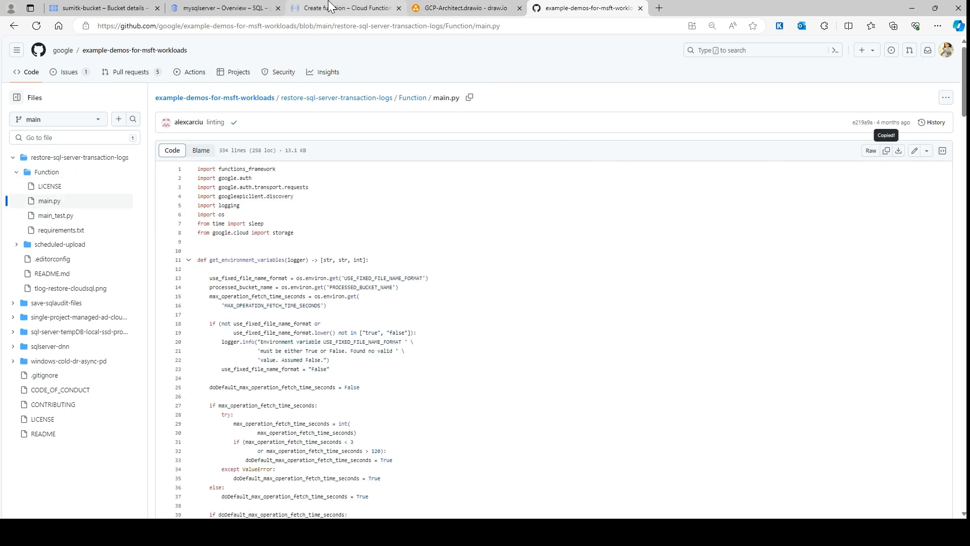
# Return to the Cloud Functions editor and replace all the sample code in main.py with the copied GitHub code
pyautogui.click(329, 6)
pyautogui.click(353, 349)
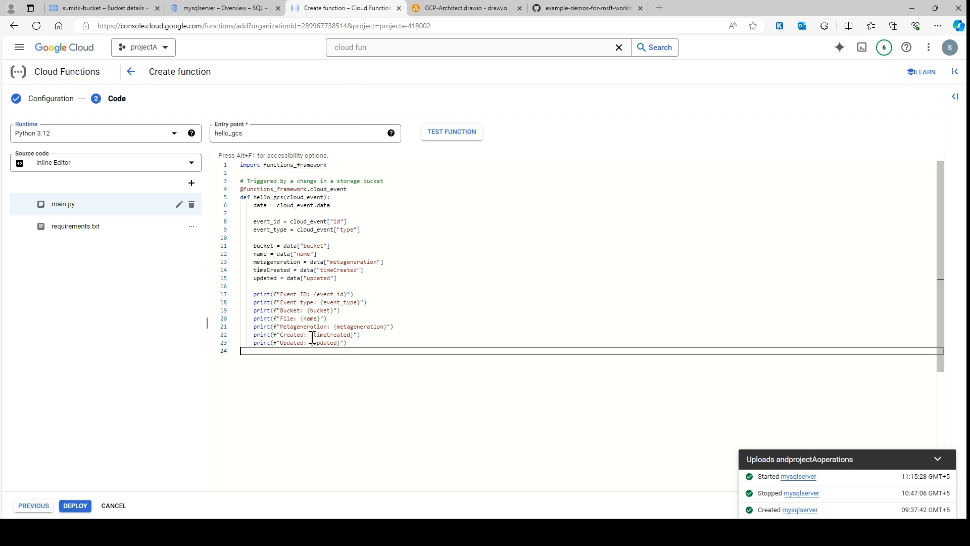
pyautogui.moveTo(352, 350); pyautogui.dragTo(210, 166)
pyautogui.hotkey('ctrl', 'v')
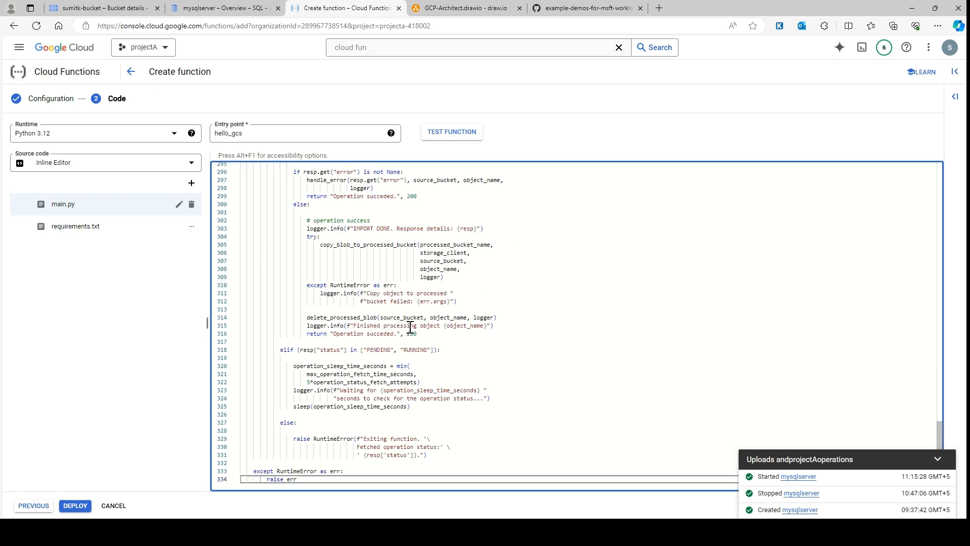
# Set the function's entry point to fn_restore_log
pyautogui.scroll(10, 401, 323)
pyautogui.scroll(15, 403, 324)
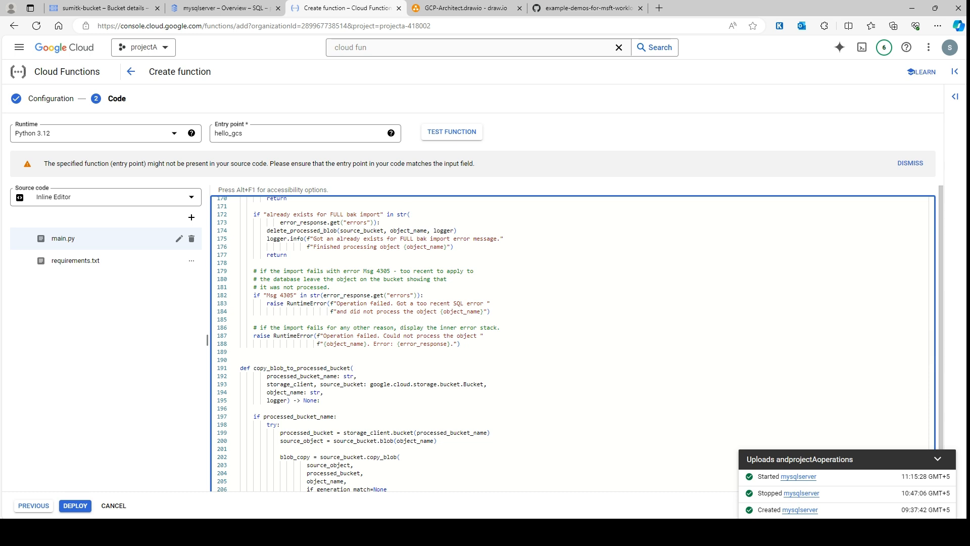
pyautogui.doubleClick(278, 134)
pyautogui.hotkey('ctrl', 'v')
# Replace the contents of the function's requirements.txt with the requirements.txt from the GitHub repository's Function folder
pyautogui.click(91, 261)
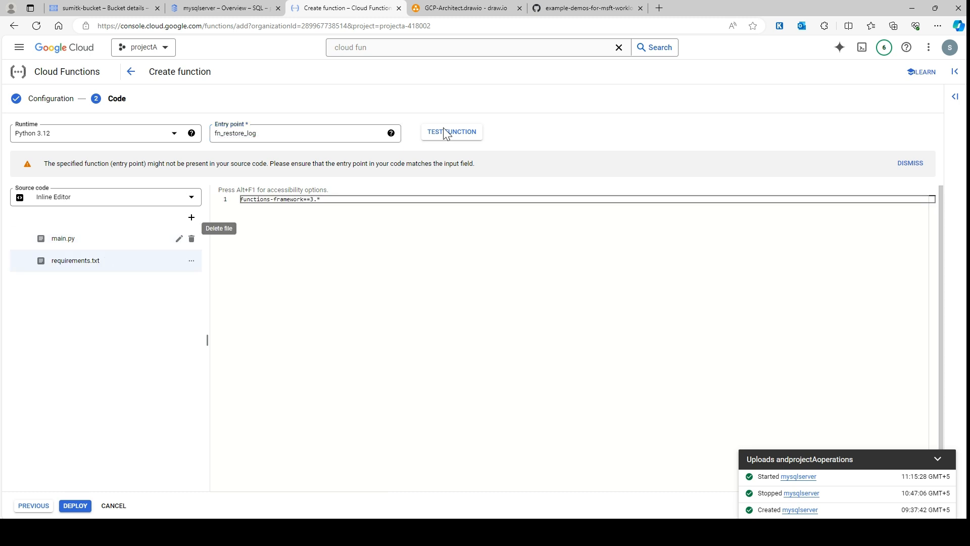
pyautogui.click(589, 8)
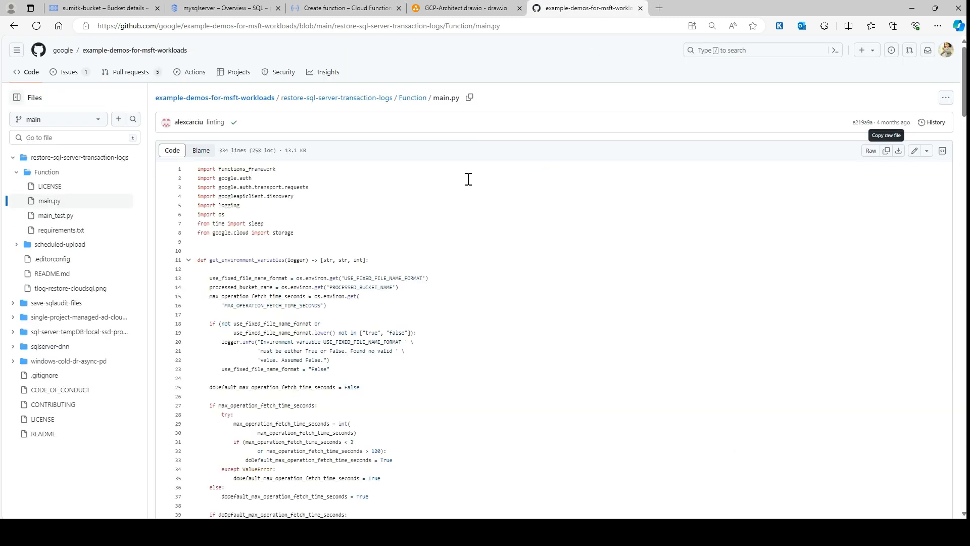
pyautogui.click(411, 98)
pyautogui.click(197, 243)
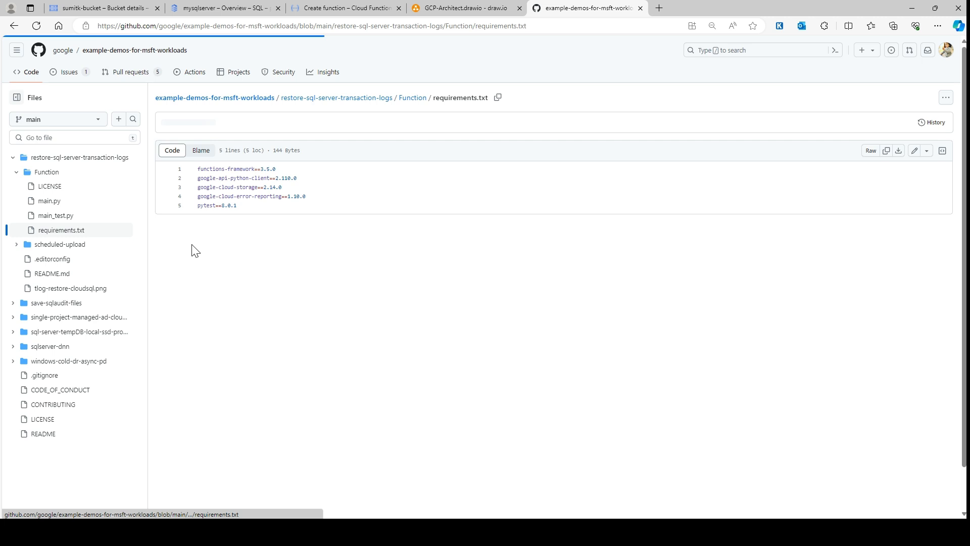
pyautogui.click(885, 151)
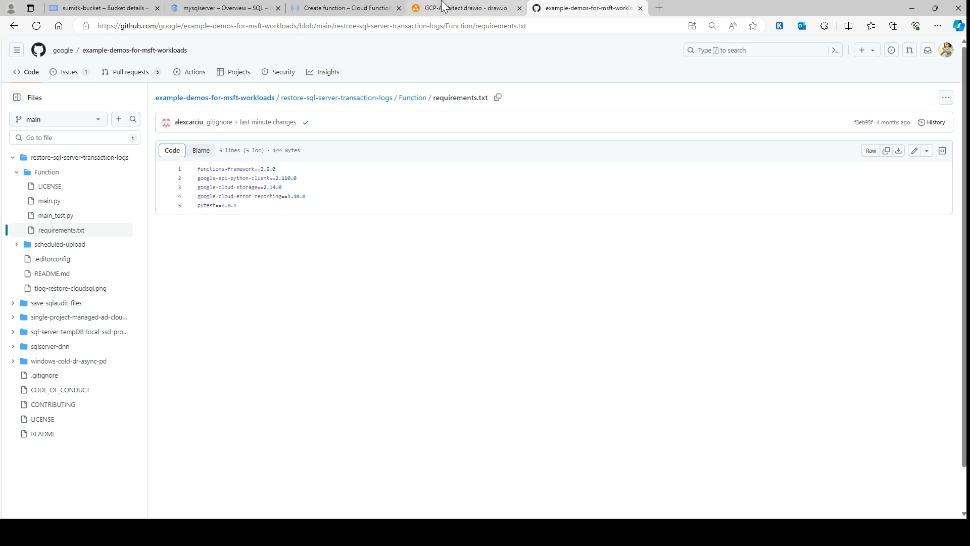
pyautogui.click(328, 8)
pyautogui.hotkey('ctrl', 'a')
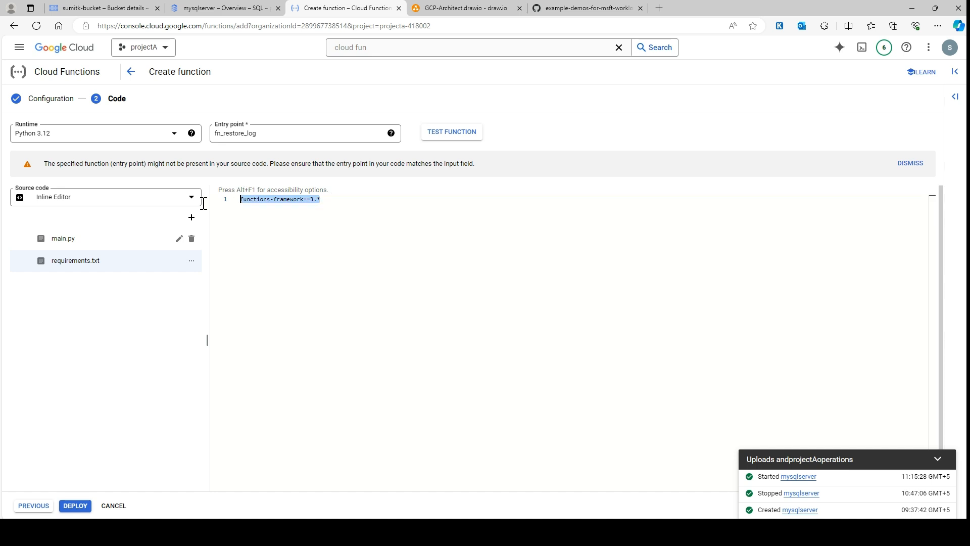
pyautogui.hotkey('ctrl', 'v')
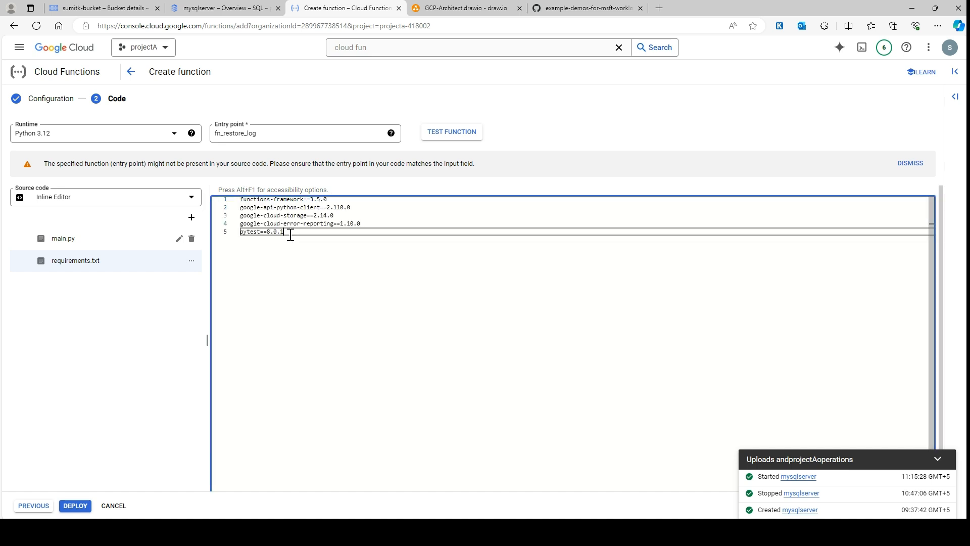
# Open main.py in the inline editor and examine how get_environment_variables reads the environment variables
pyautogui.click(71, 242)
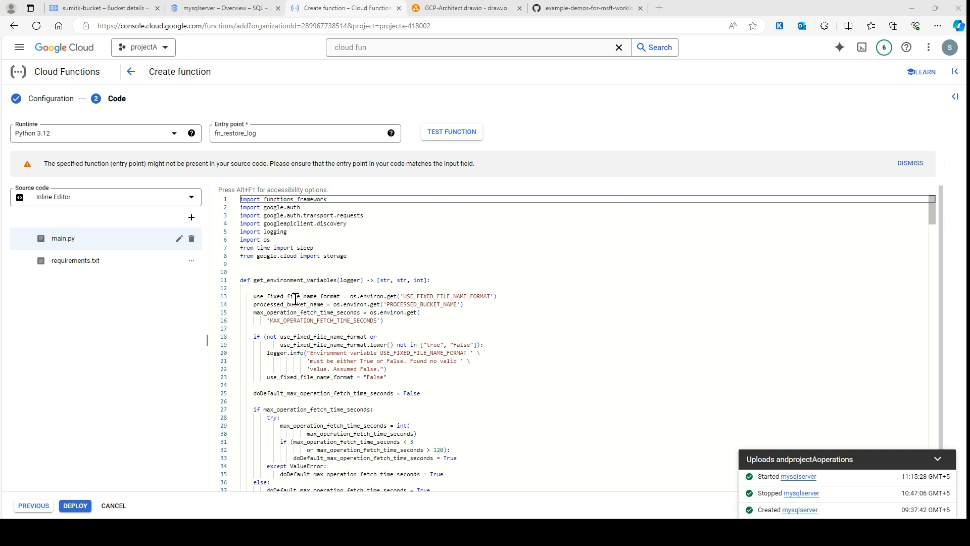
pyautogui.scroll(-1, 294, 292)
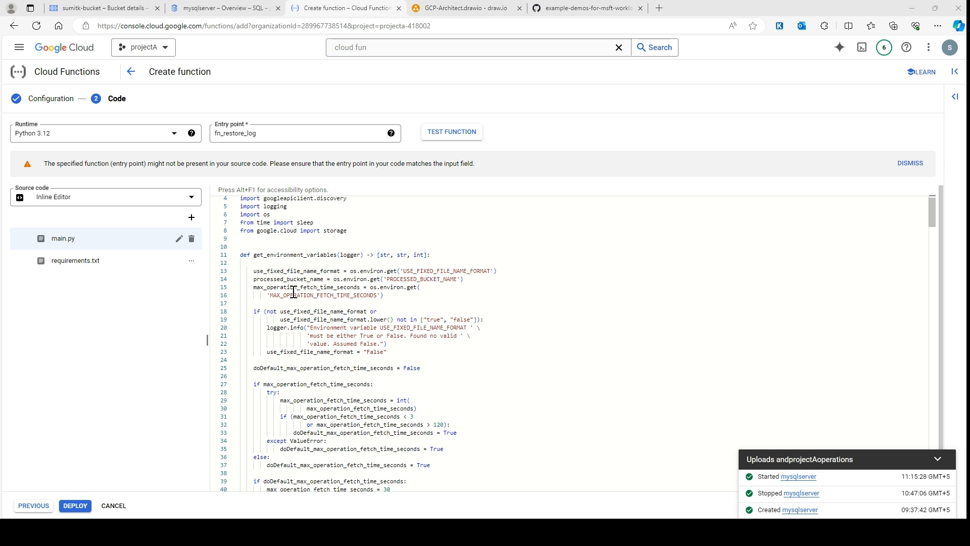
pyautogui.scroll(-1, 294, 292)
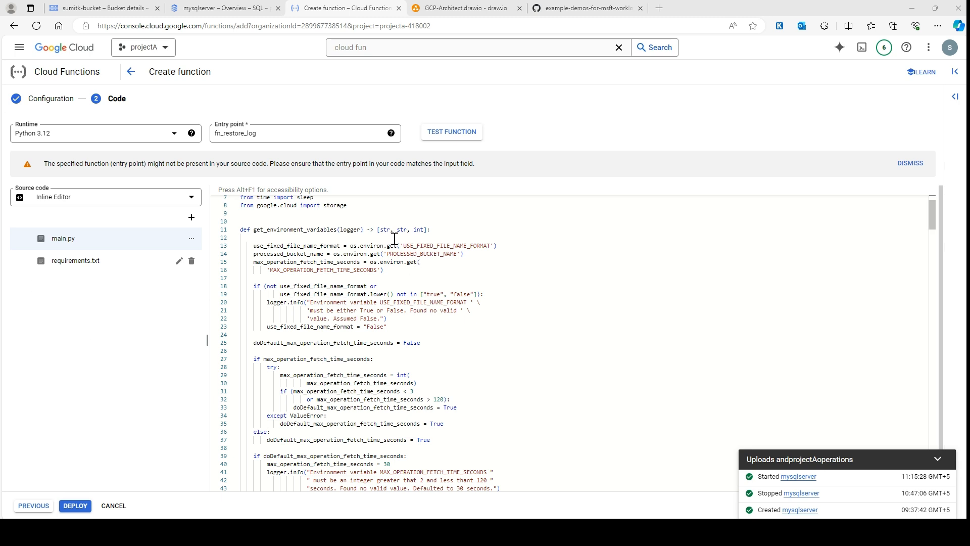
# Examine how get_environment_variables in main.py reads and validates the USE_FIXED_FILE_NAME_FORMAT variable
pyautogui.moveTo(490, 246); pyautogui.dragTo(404, 248)
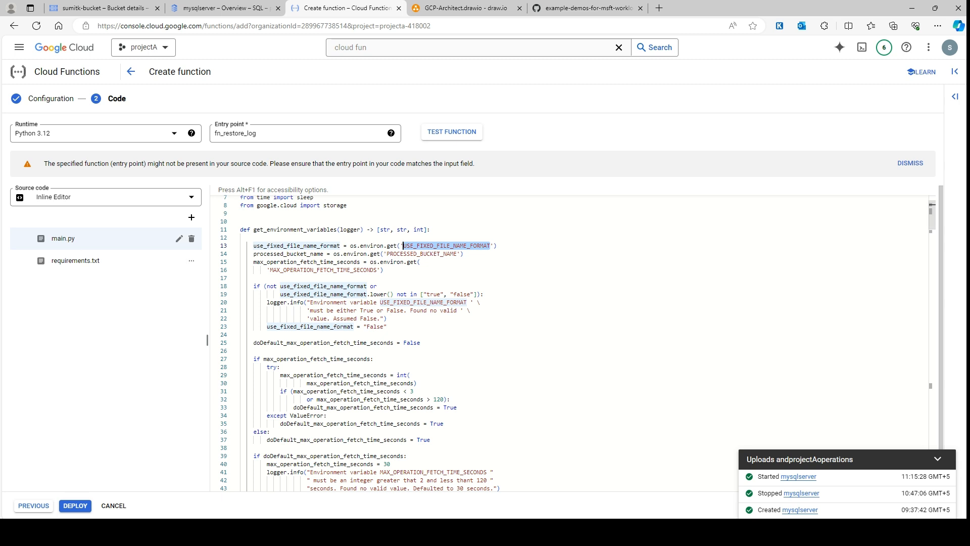
pyautogui.scroll(-2, 278, 298)
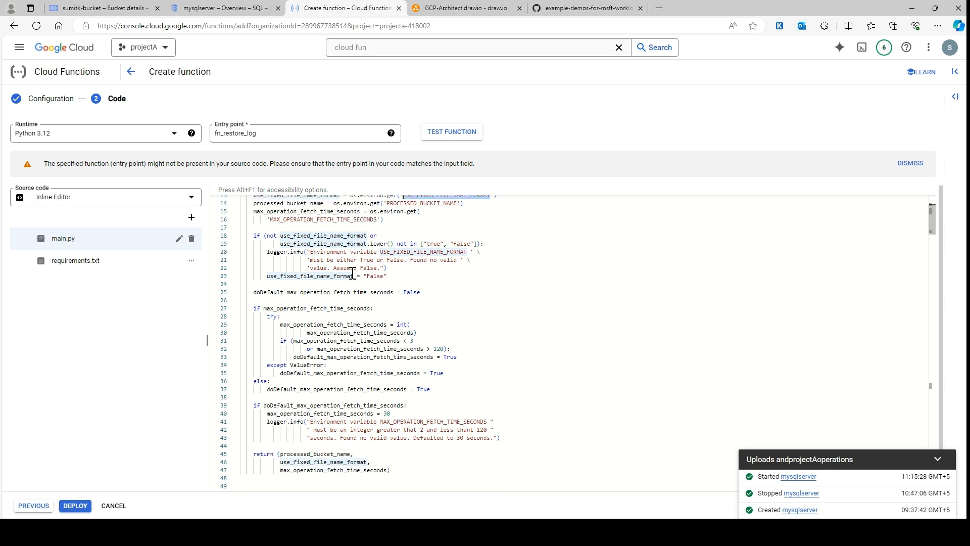
pyautogui.scroll(-1, 277, 298)
pyautogui.scroll(3, 354, 267)
pyautogui.scroll(-1, 380, 363)
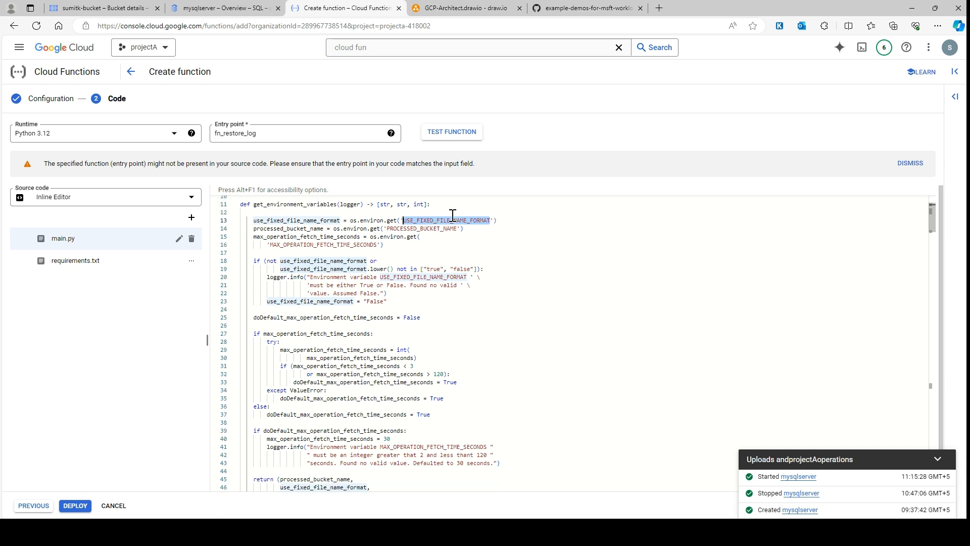
pyautogui.click(420, 222)
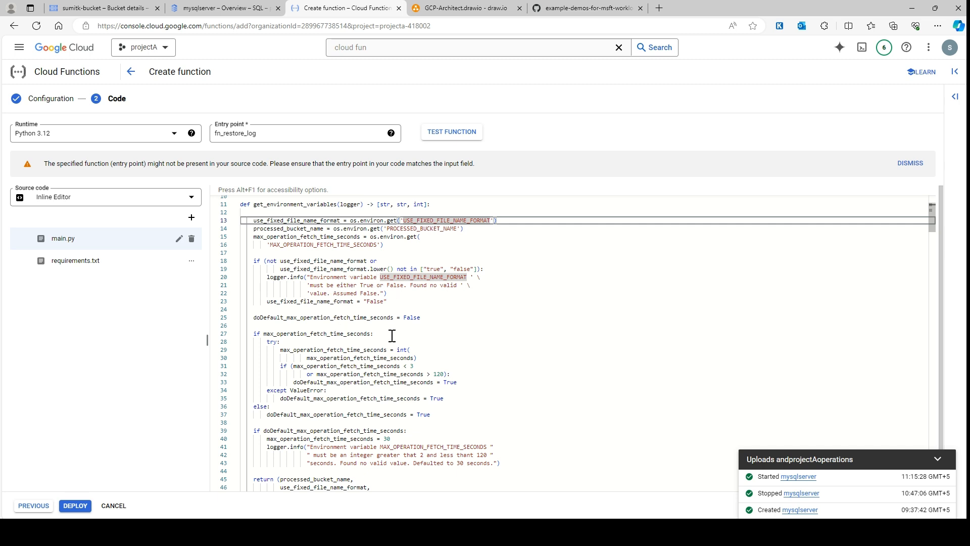
# Read through extract_info_from_file_name in main.py to see how instance, database, backup type and recovery option are derived
pyautogui.scroll(-1, 432, 331)
pyautogui.scroll(-8, 434, 331)
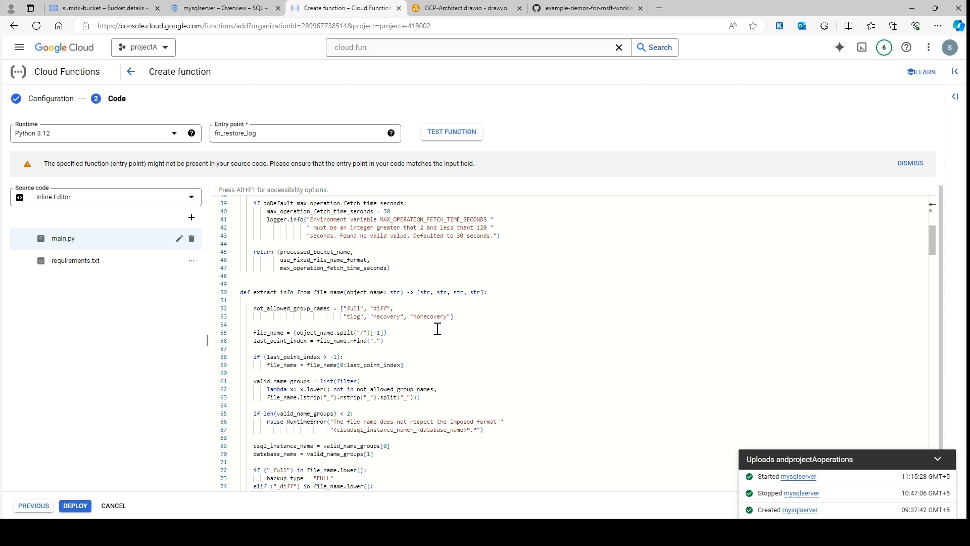
pyautogui.scroll(-1, 437, 329)
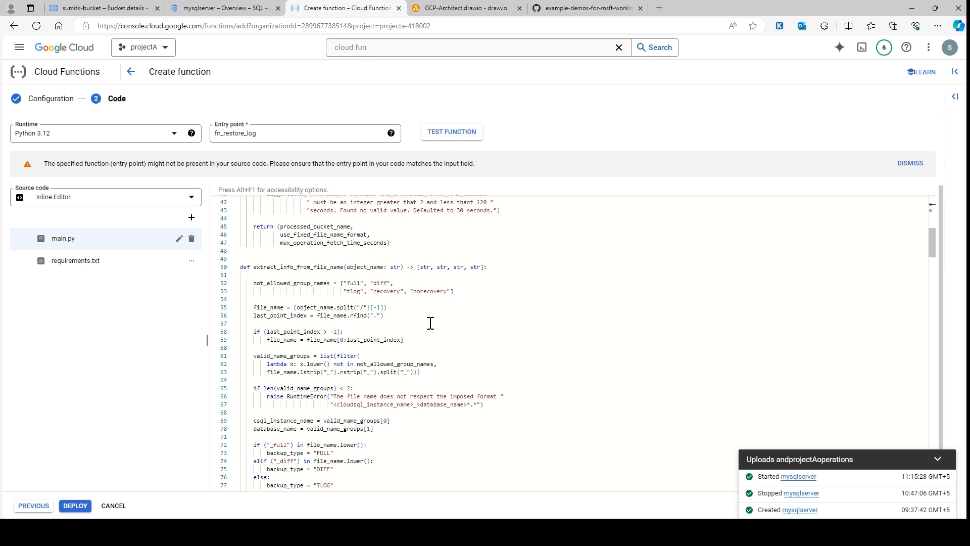
pyautogui.scroll(-1, 435, 298)
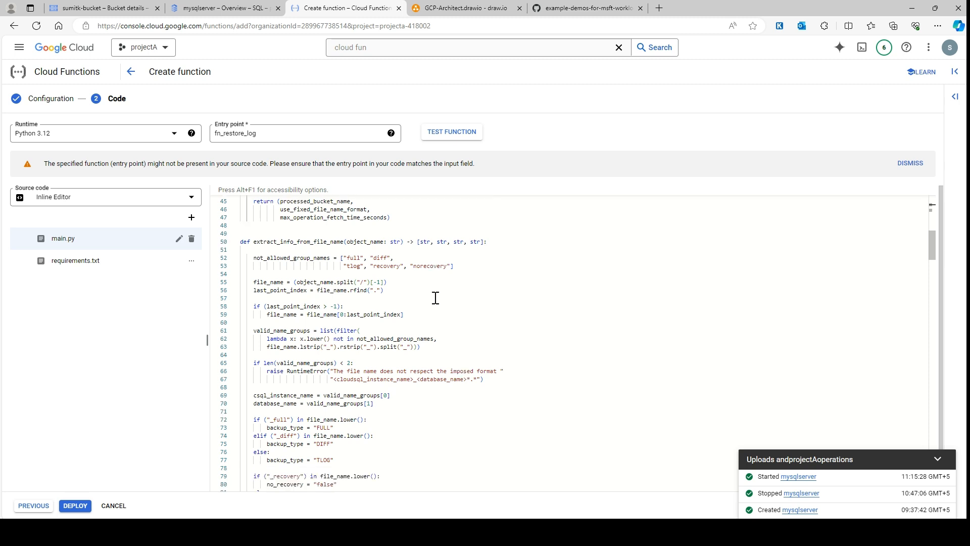
pyautogui.scroll(-1, 435, 297)
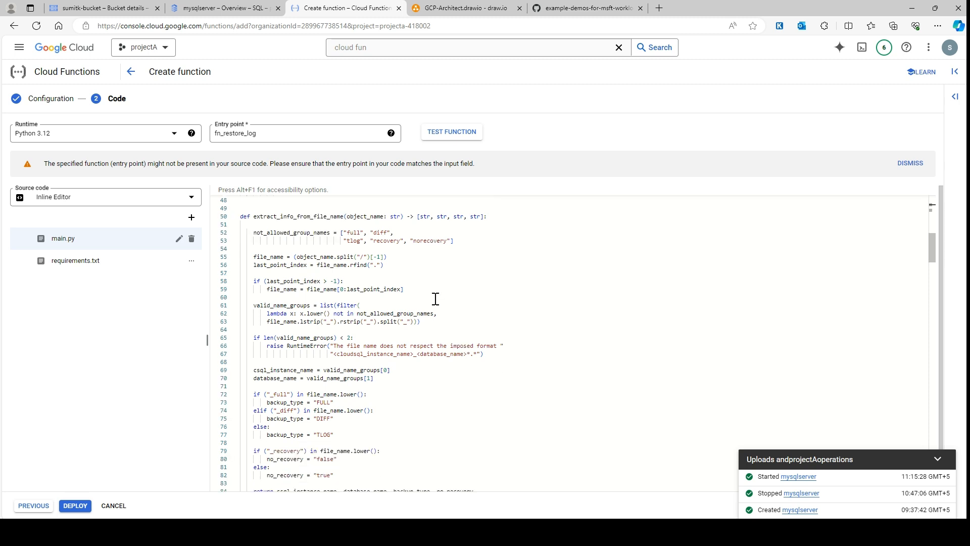
pyautogui.scroll(-1, 435, 299)
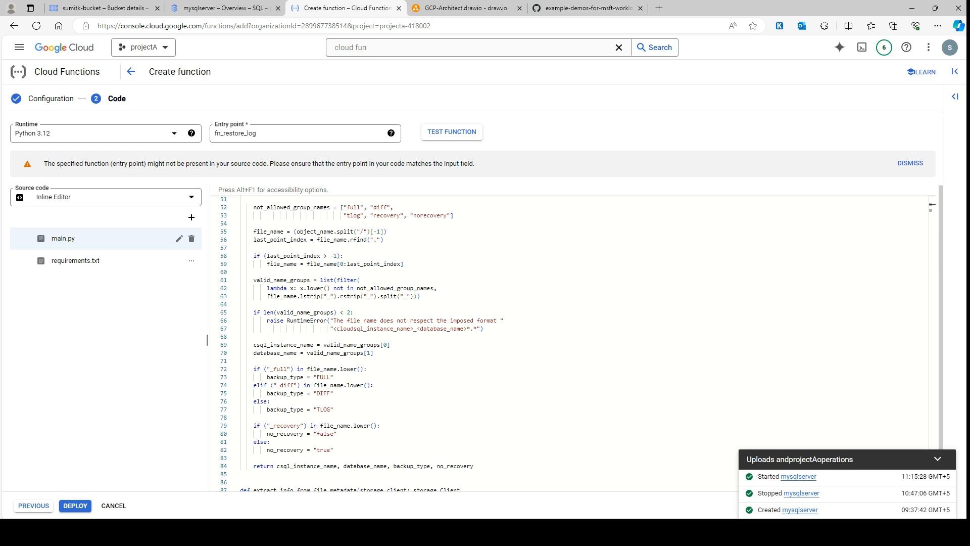
pyautogui.scroll(-3, 378, 405)
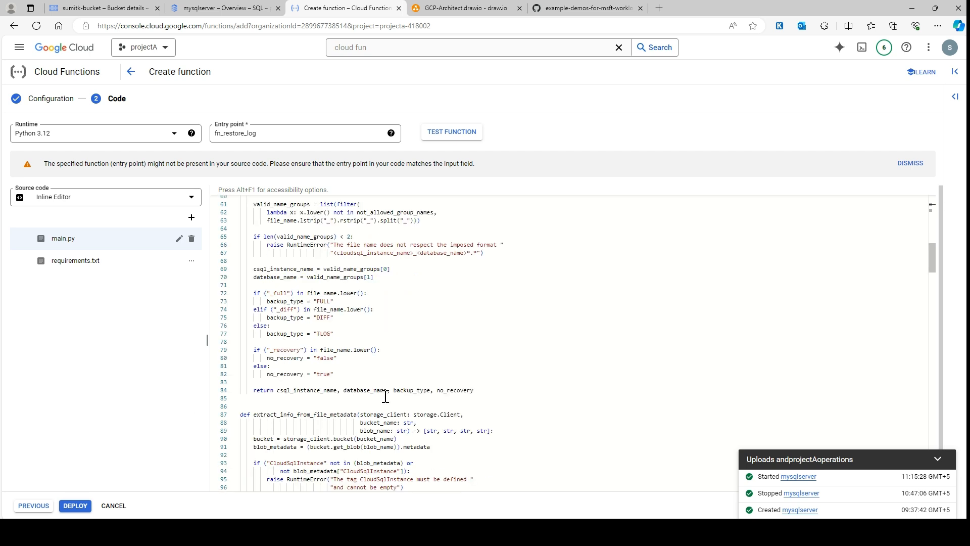
pyautogui.scroll(-3, 368, 352)
# Examine extract_info_from_file_metadata in main.py, comparing it with the backup file name in the draw.io architecture diagram
pyautogui.moveTo(242, 338); pyautogui.dragTo(258, 338)
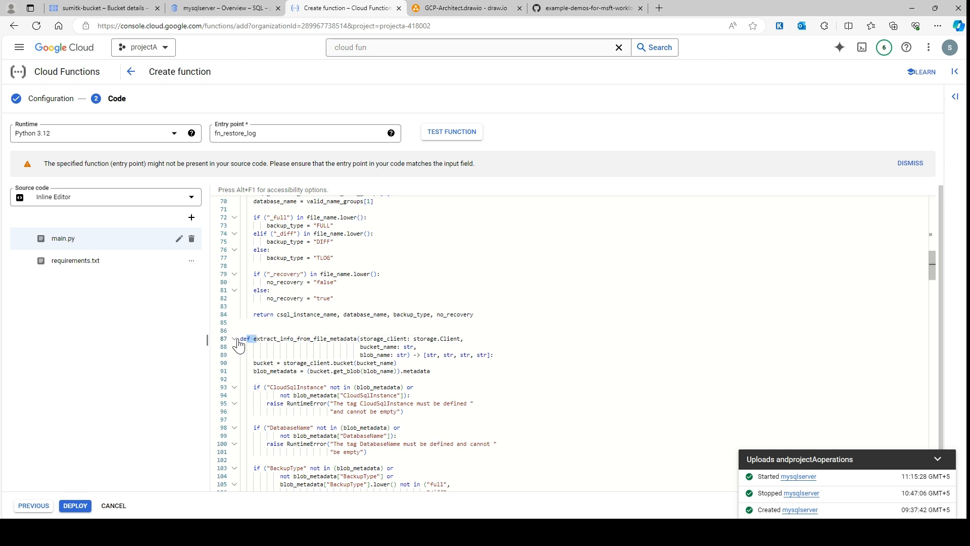
pyautogui.moveTo(464, 339); pyautogui.dragTo(240, 338)
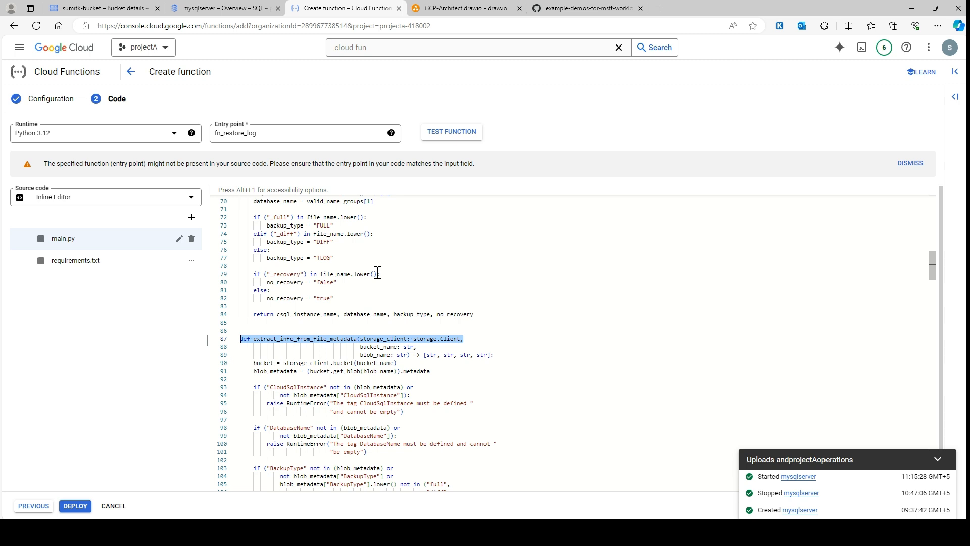
pyautogui.click(465, 8)
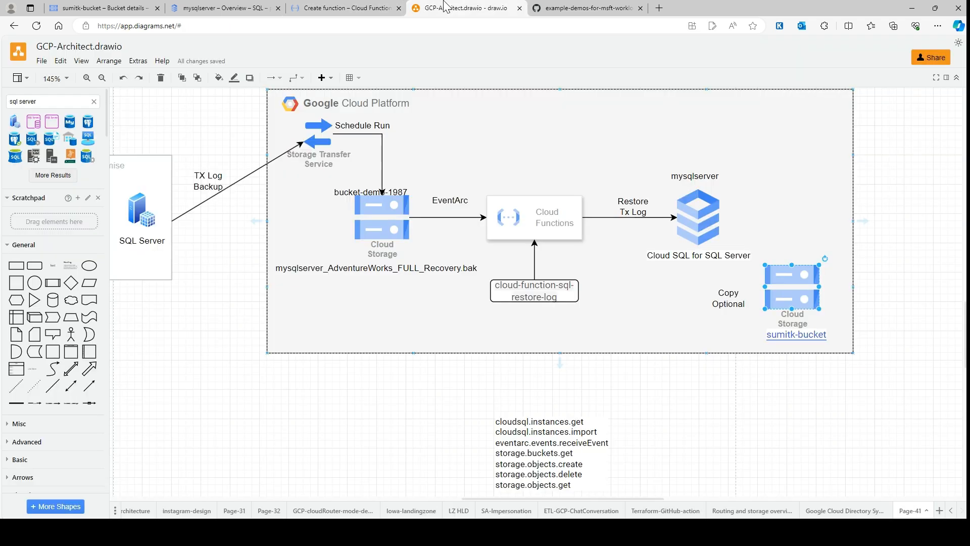
pyautogui.click(344, 269)
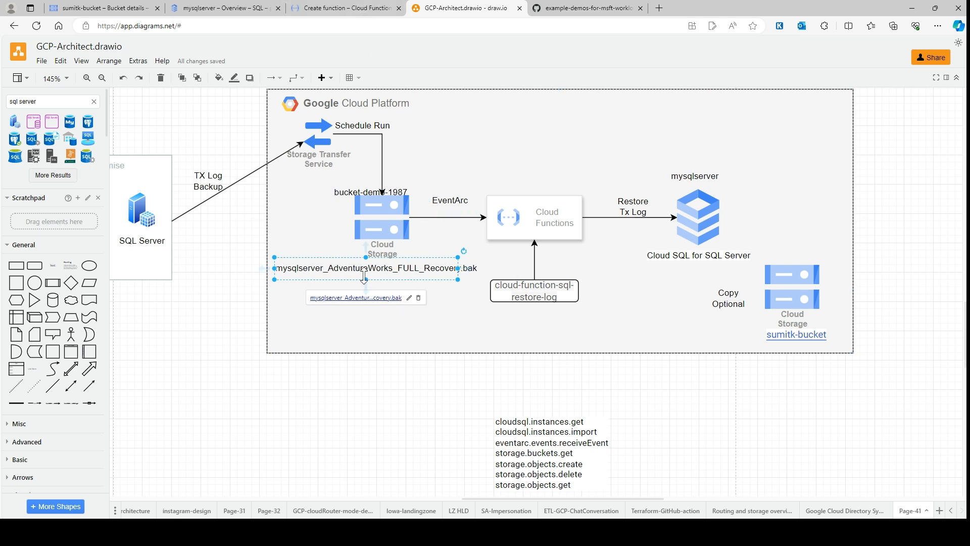
pyautogui.click(374, 7)
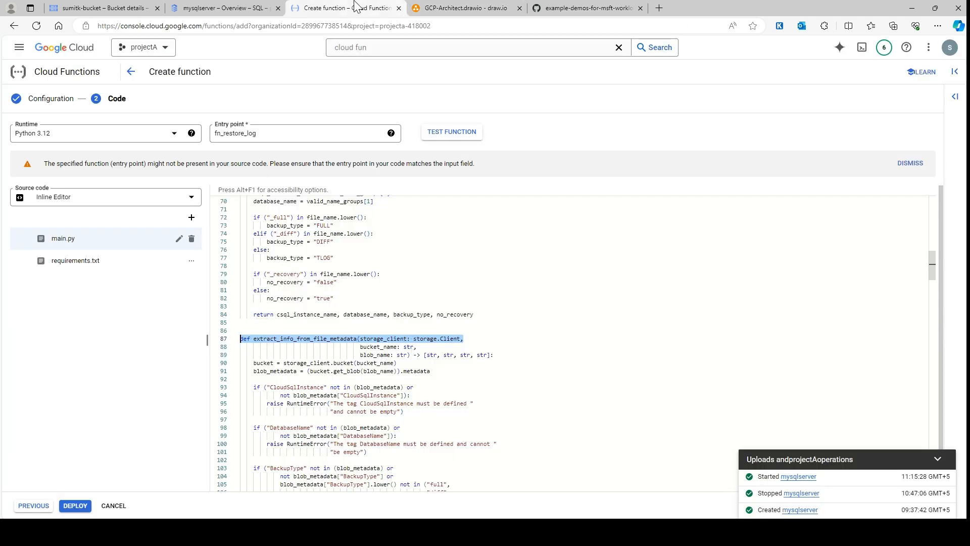
pyautogui.scroll(-1, 358, 340)
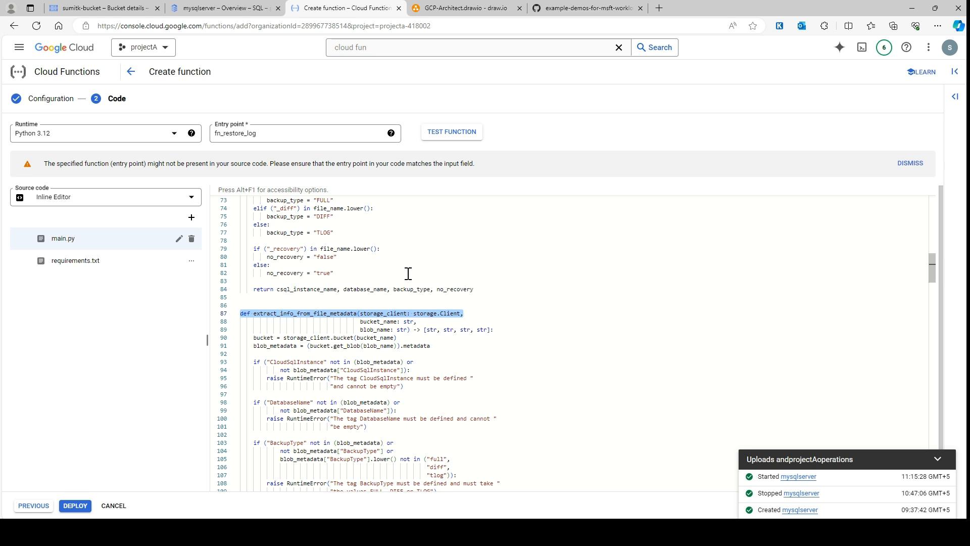
pyautogui.scroll(-4, 339, 296)
pyautogui.scroll(-2, 339, 297)
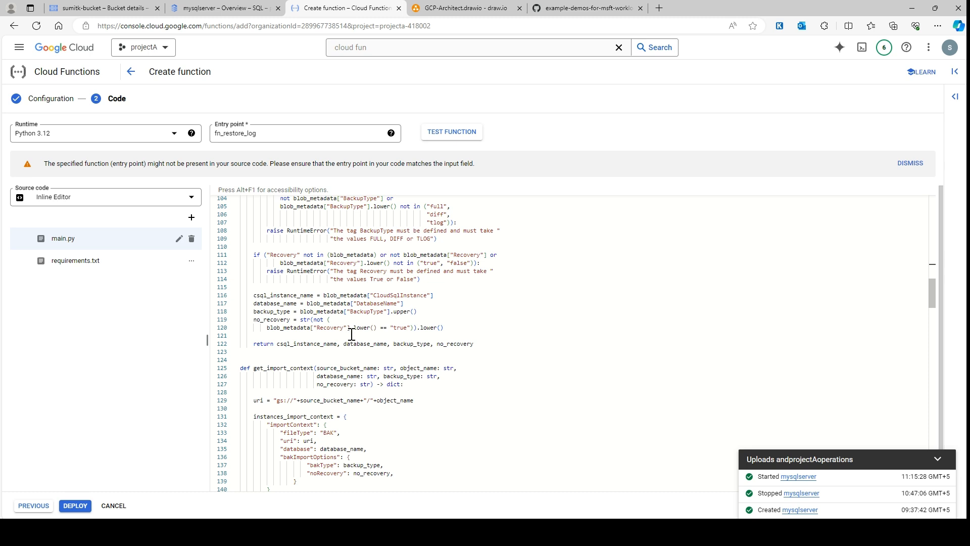
# Check the Cloud Functions element in the draw.io diagram and examine get_import_context in the Cloud Functions editor
pyautogui.click(473, 7)
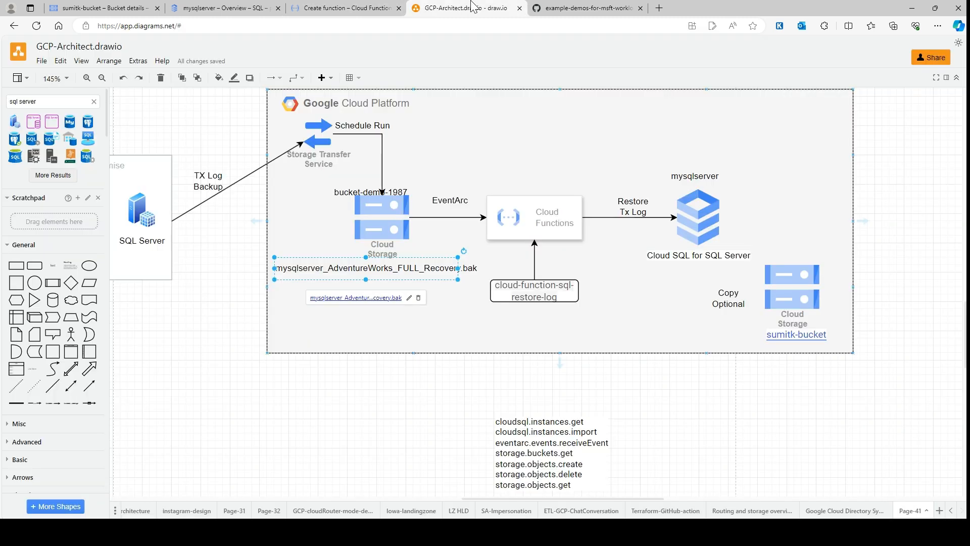
pyautogui.click(556, 212)
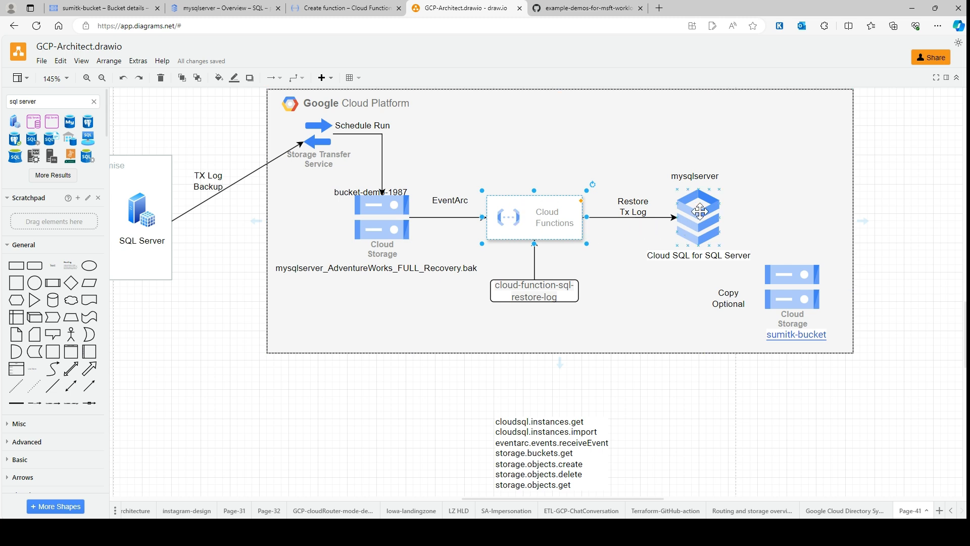
pyautogui.click(350, 7)
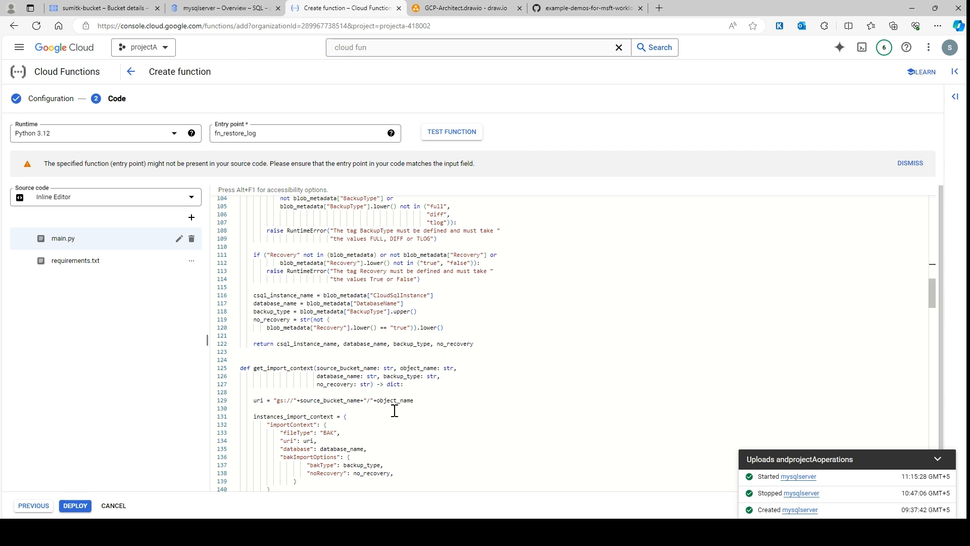
pyautogui.scroll(-2, 310, 367)
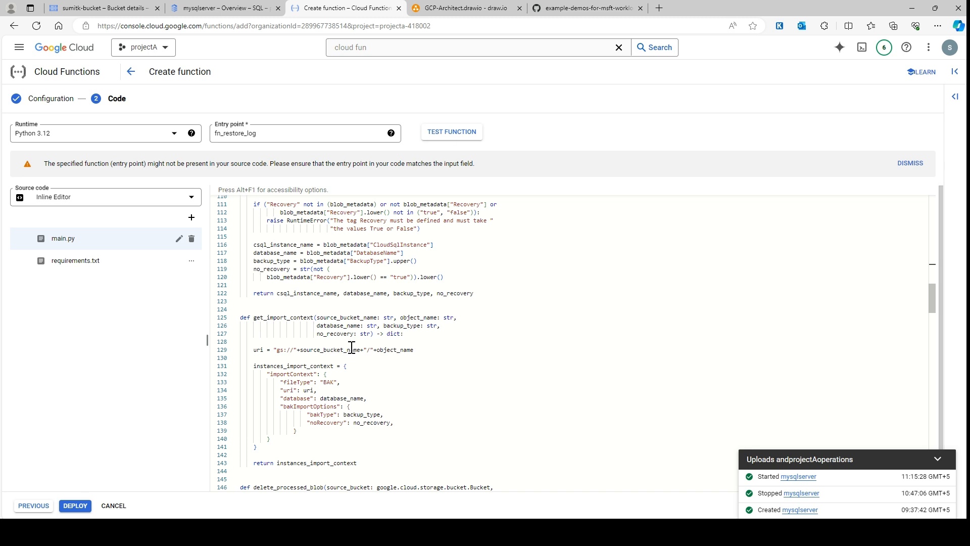
pyautogui.scroll(-1, 393, 352)
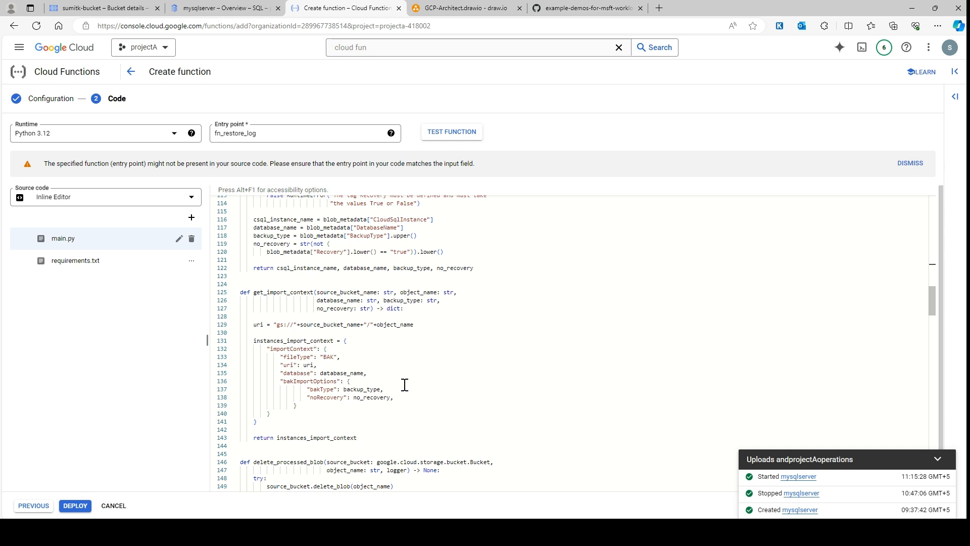
# Examine delete_processed_blob in main.py and relate it to the Cloud SQL for SQL Server element in the draw.io diagram
pyautogui.scroll(-6, 431, 339)
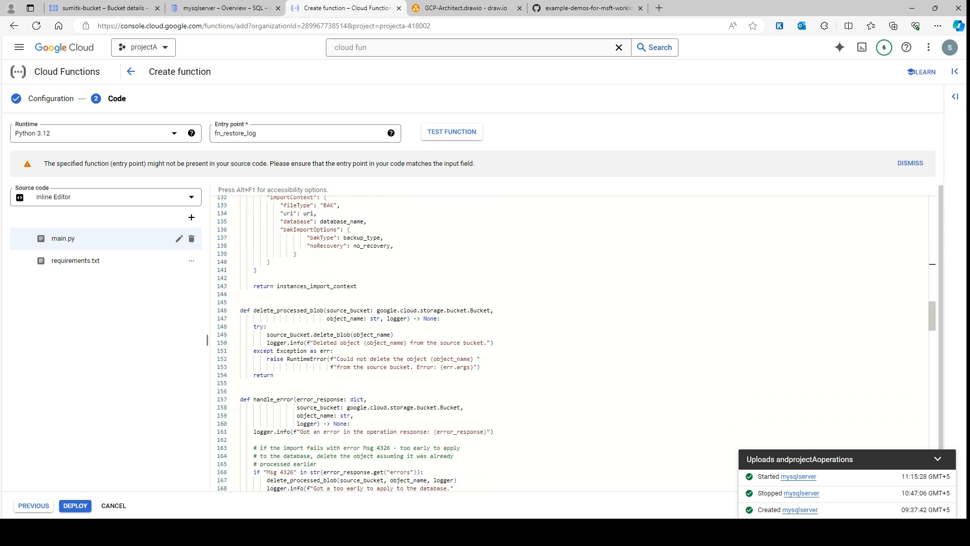
pyautogui.scroll(-2, 361, 353)
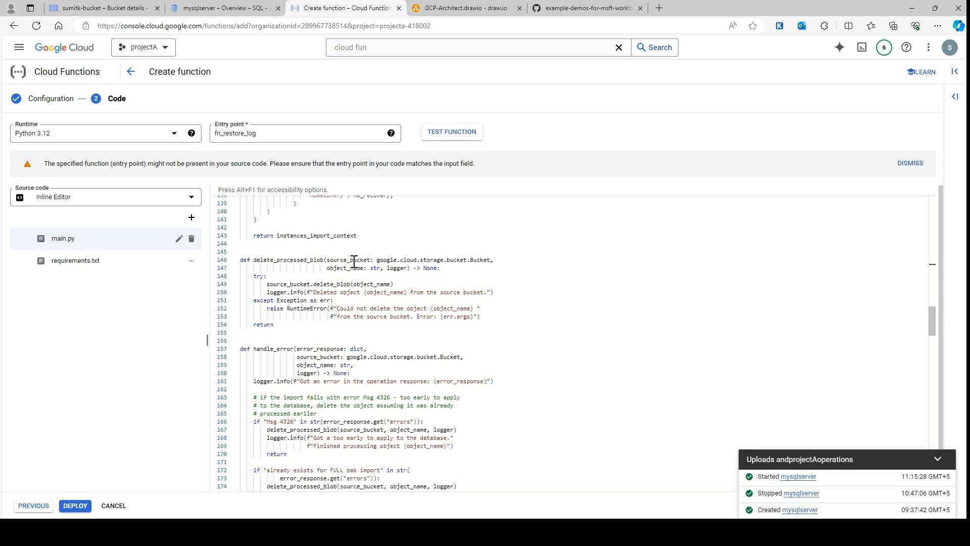
pyautogui.click(459, 8)
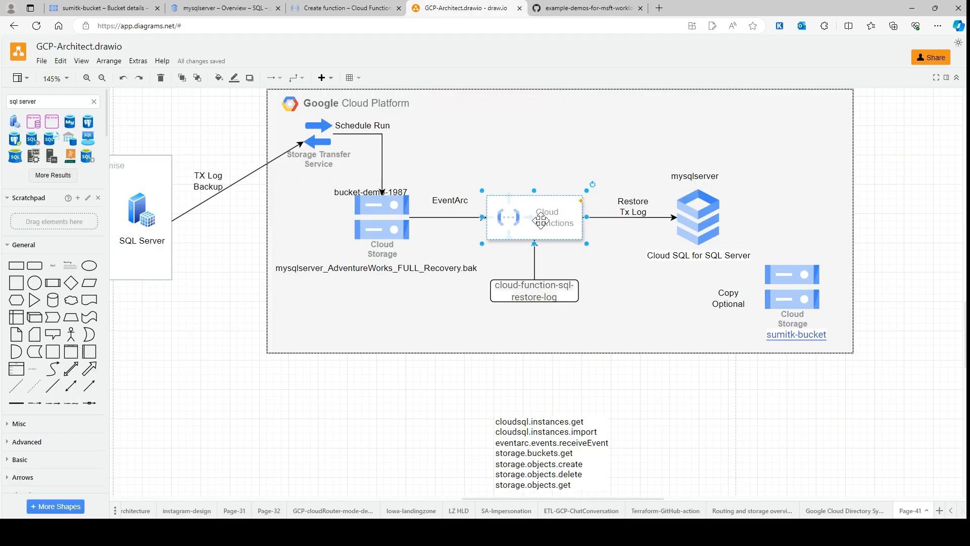
pyautogui.click(705, 225)
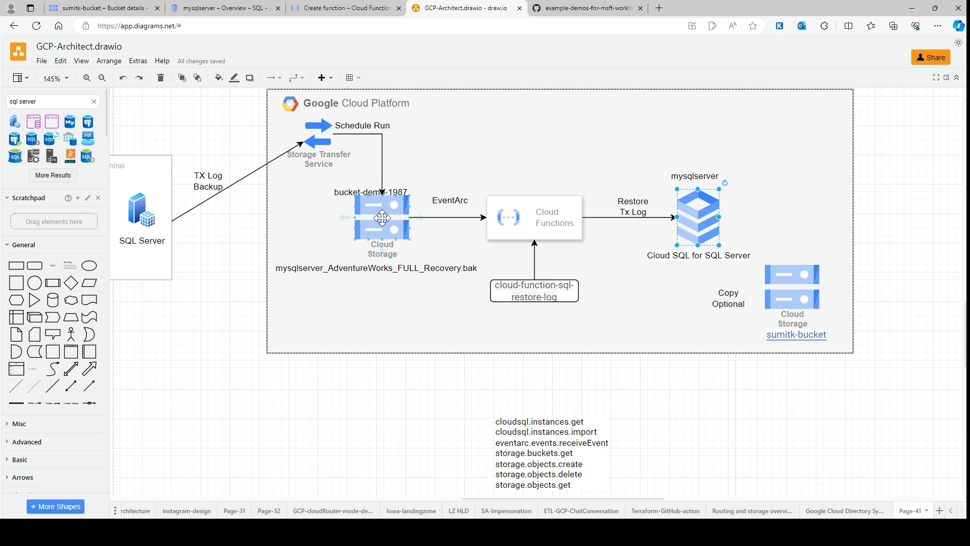
pyautogui.click(596, 8)
pyautogui.scroll(-1, 234, 320)
pyautogui.click(466, 8)
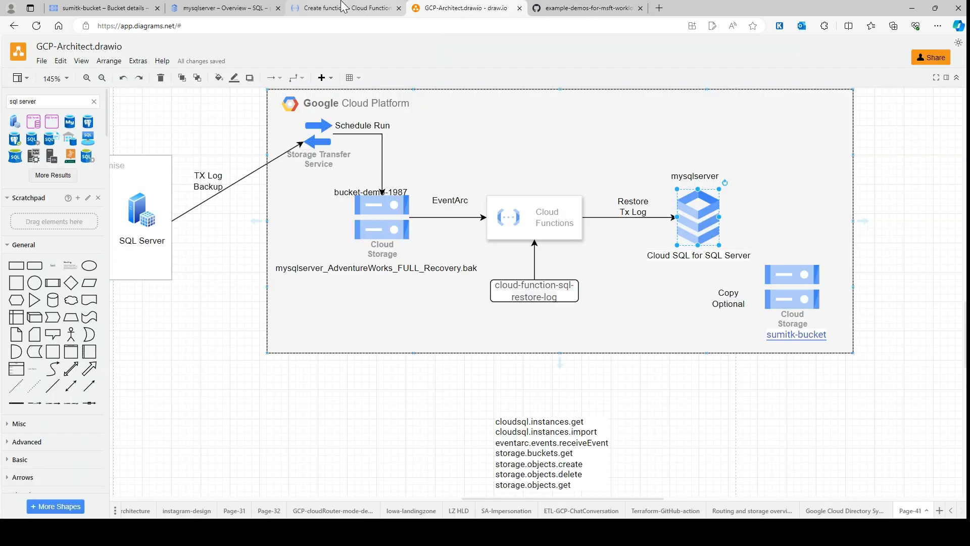
# Return to the Cloud Functions editor and examine how handle_error in main.py treats failed imports
pyautogui.click(344, 8)
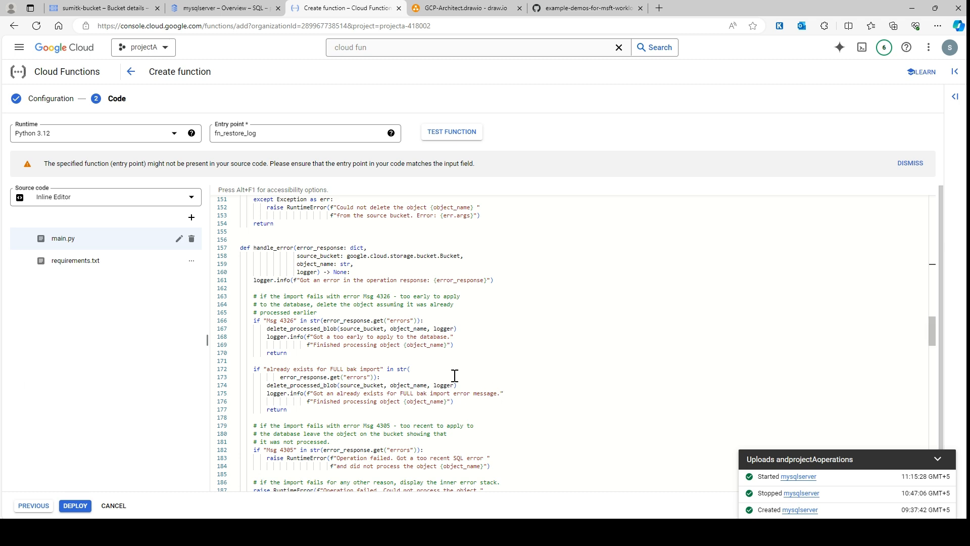
pyautogui.scroll(-3, 445, 378)
pyautogui.scroll(-3, 445, 378)
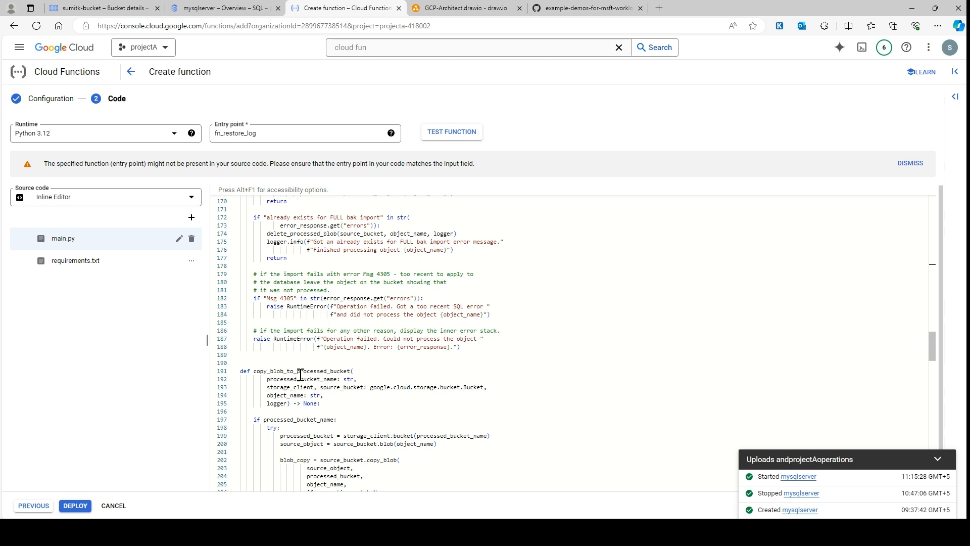
# Examine copy_blob_to_processed_bucket in main.py against the optional copy bucket in the draw.io diagram, returning to the code editor
pyautogui.scroll(-2, 345, 376)
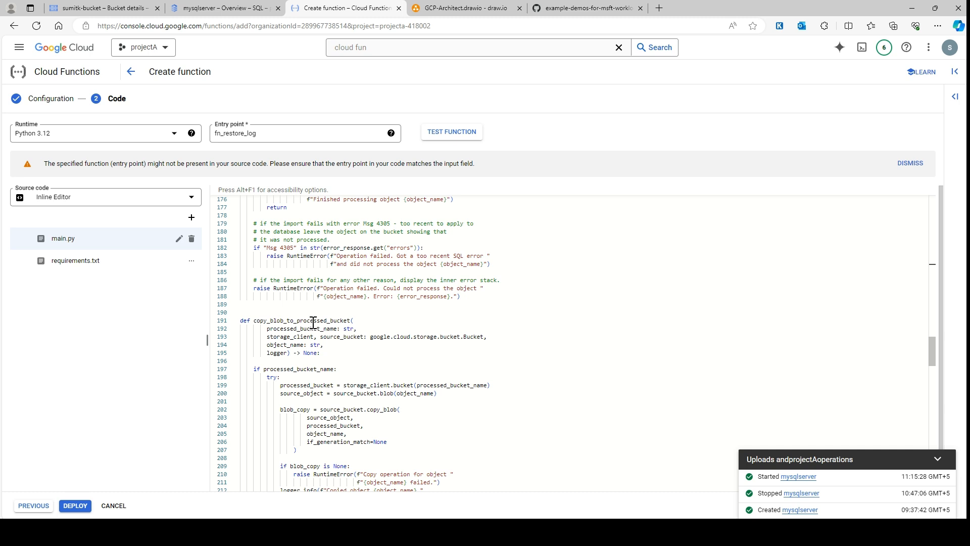
pyautogui.click(450, 7)
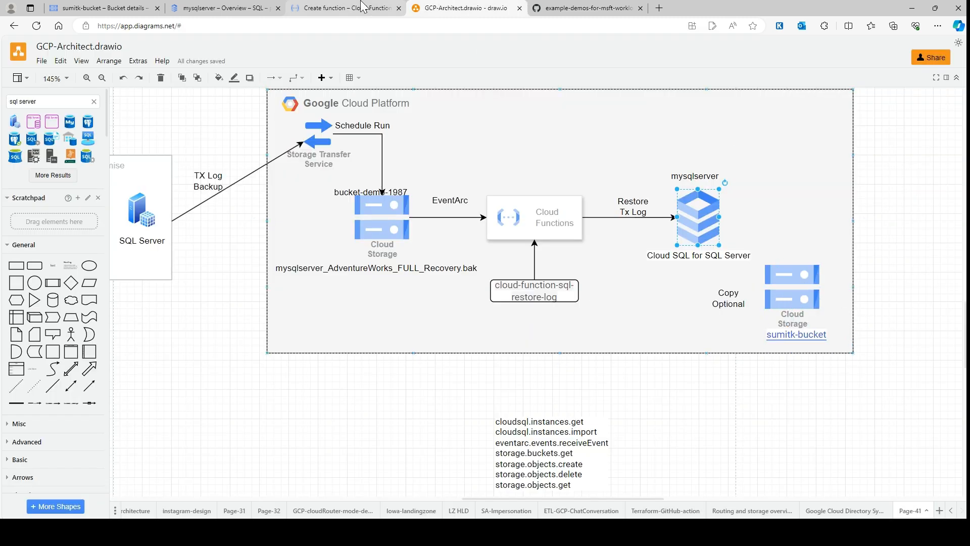
pyautogui.click(344, 8)
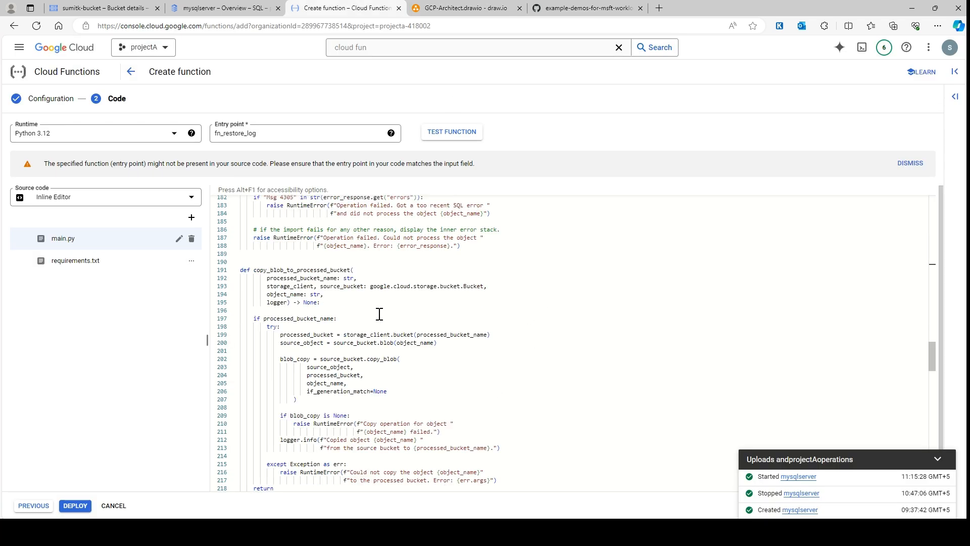
# Review the remaining main.py code, including the import call, operation status checks and processed-file cleanup
pyautogui.scroll(-10, 379, 314)
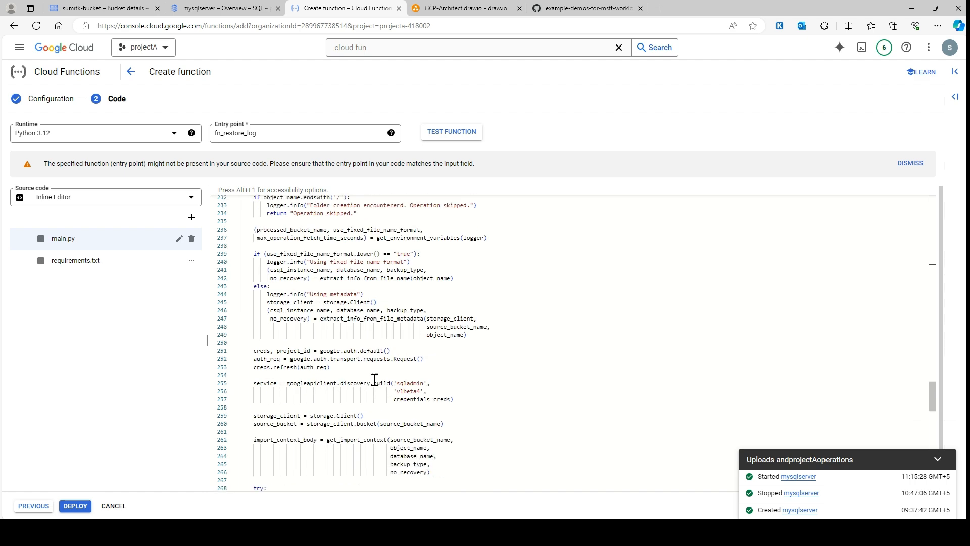
pyautogui.scroll(-9, 382, 326)
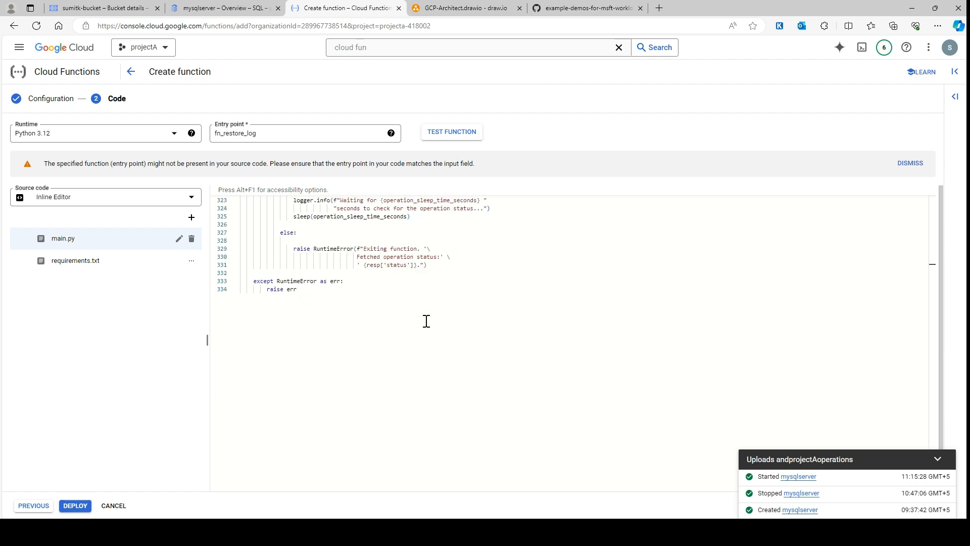
pyautogui.scroll(2, 358, 387)
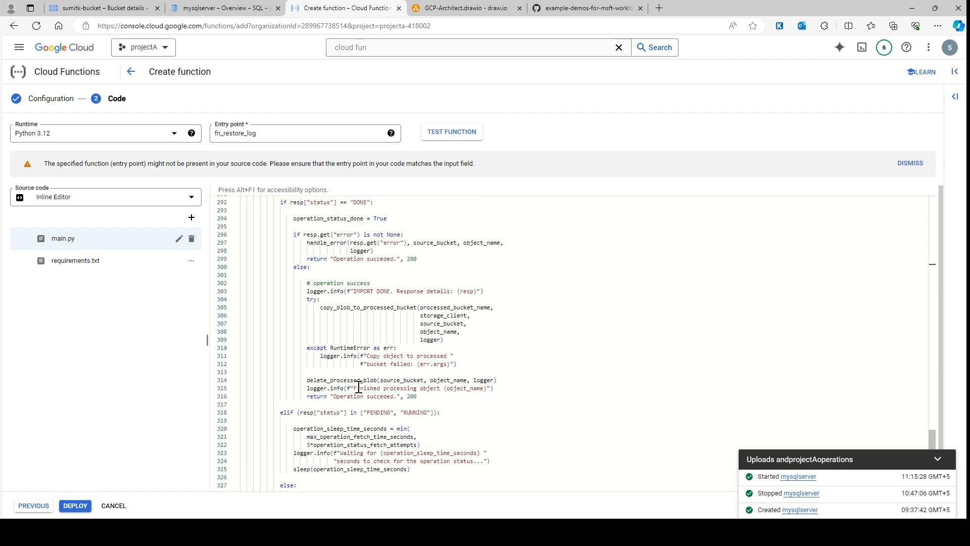
# Review main.py back towards its beginning and check the dependencies in requirements.txt, returning to main.py
pyautogui.scroll(20, 359, 388)
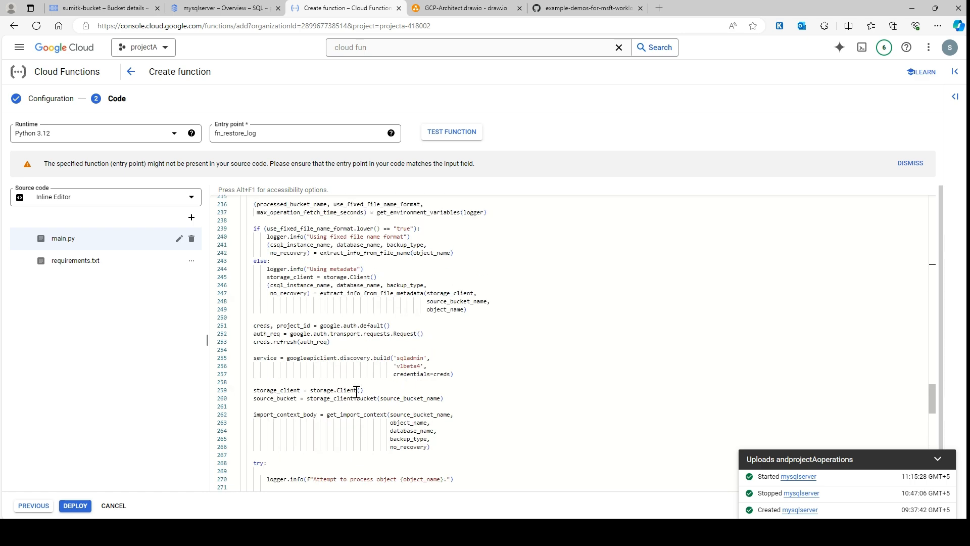
pyautogui.scroll(20, 371, 400)
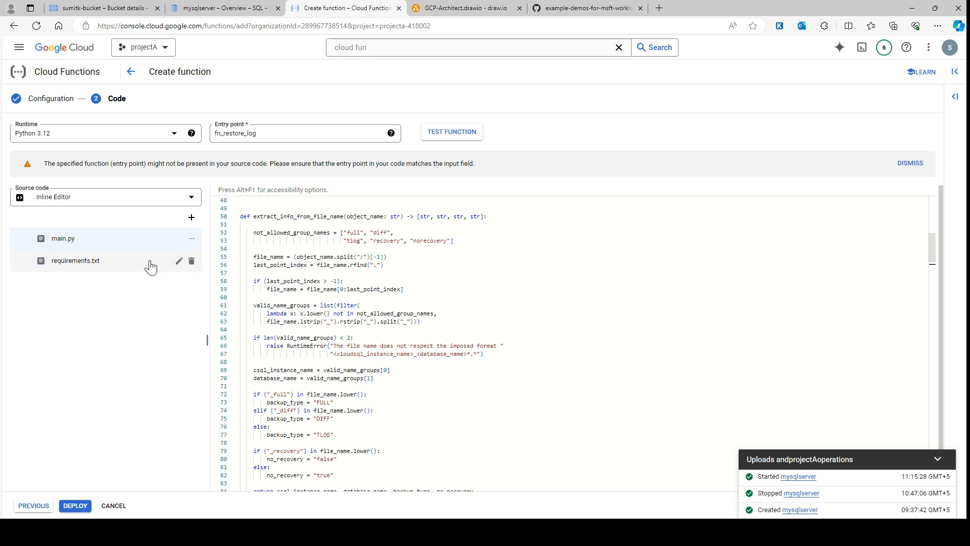
pyautogui.click(98, 273)
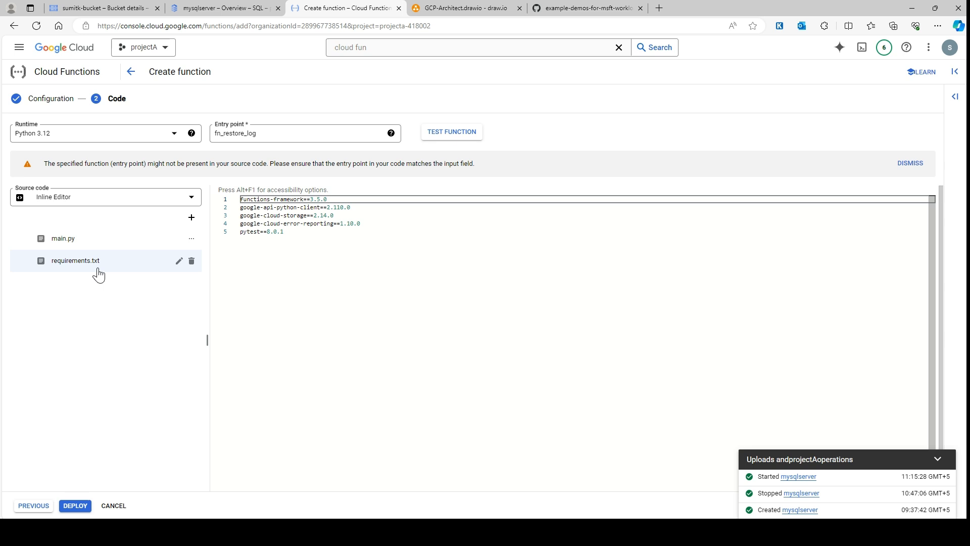
pyautogui.click(108, 243)
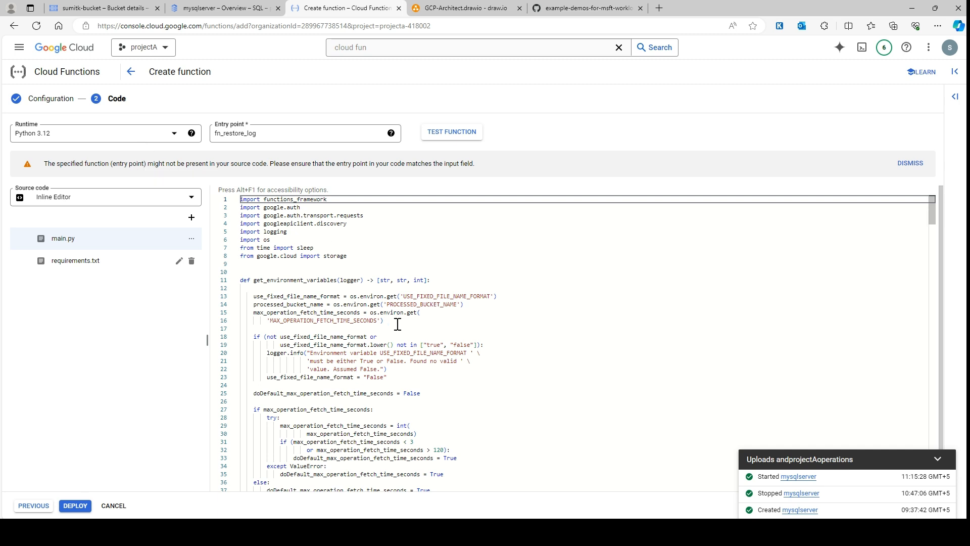
# Copy the raw main.py from the GitHub repository's Function folder and replace the Cloud Function's main.py contents with it
pyautogui.click(578, 7)
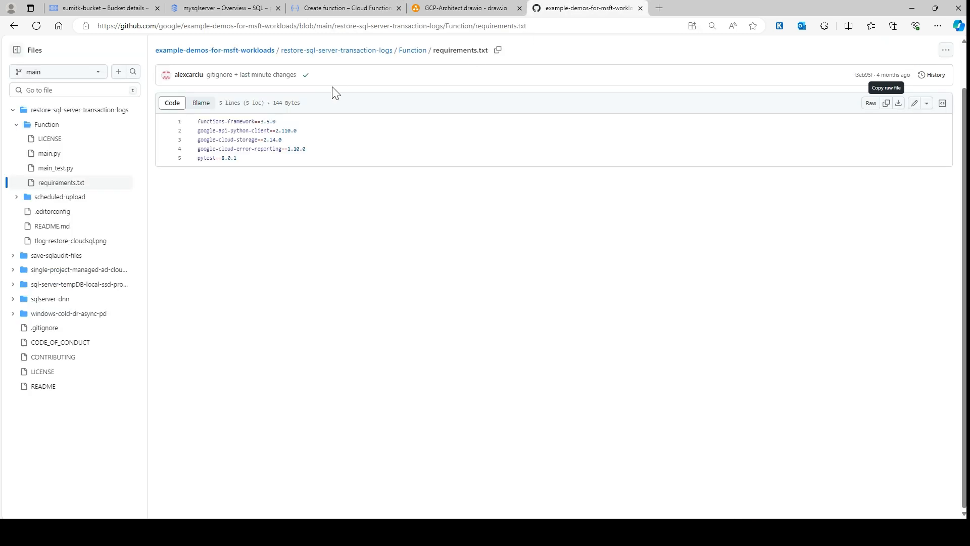
pyautogui.click(408, 51)
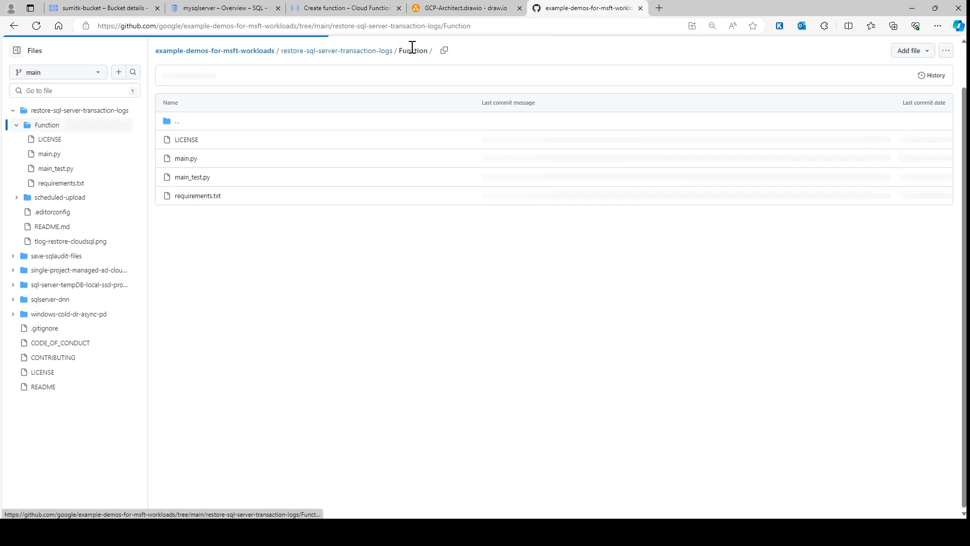
pyautogui.click(188, 160)
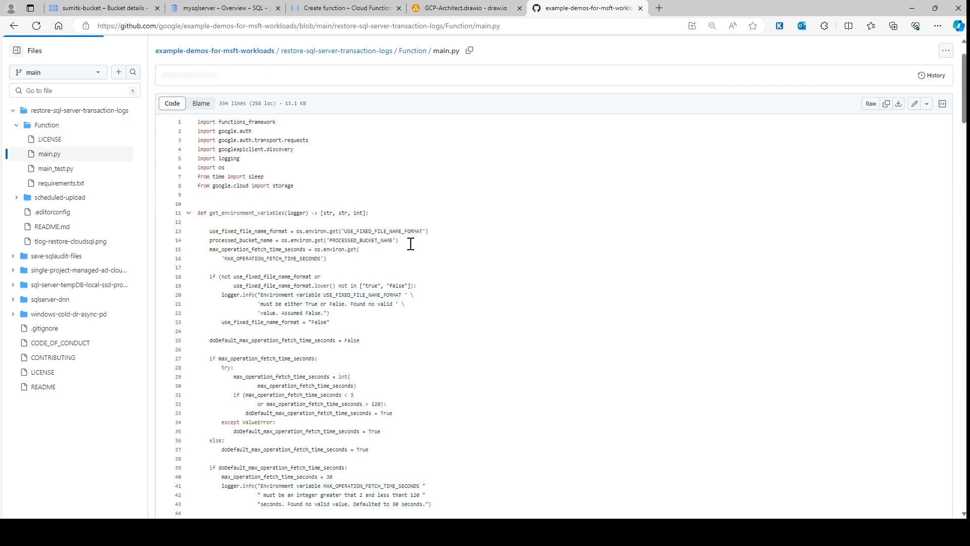
pyautogui.click(886, 103)
pyautogui.click(346, 8)
pyautogui.click(339, 256)
pyautogui.hotkey('ctrl', 'a')
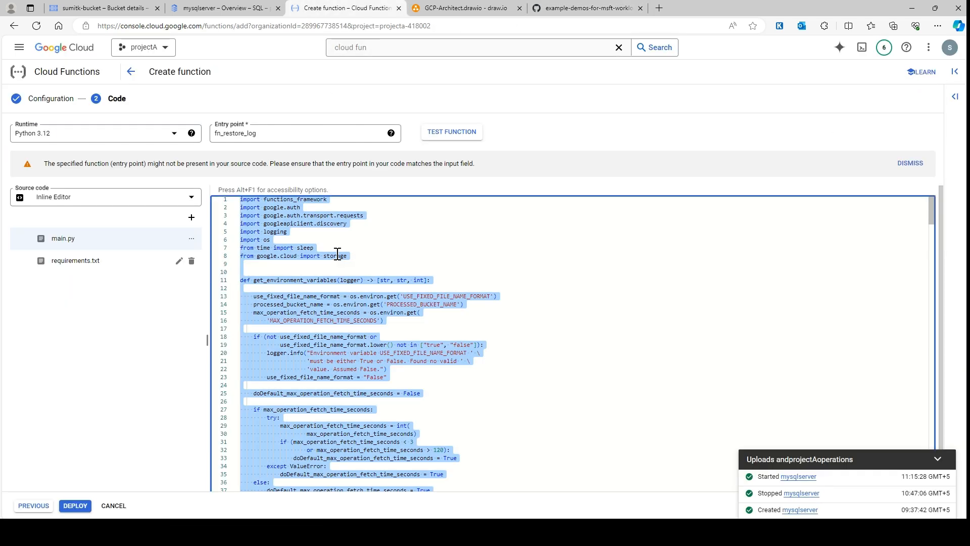
pyautogui.hotkey('ctrl', 'v')
pyautogui.click(609, 336)
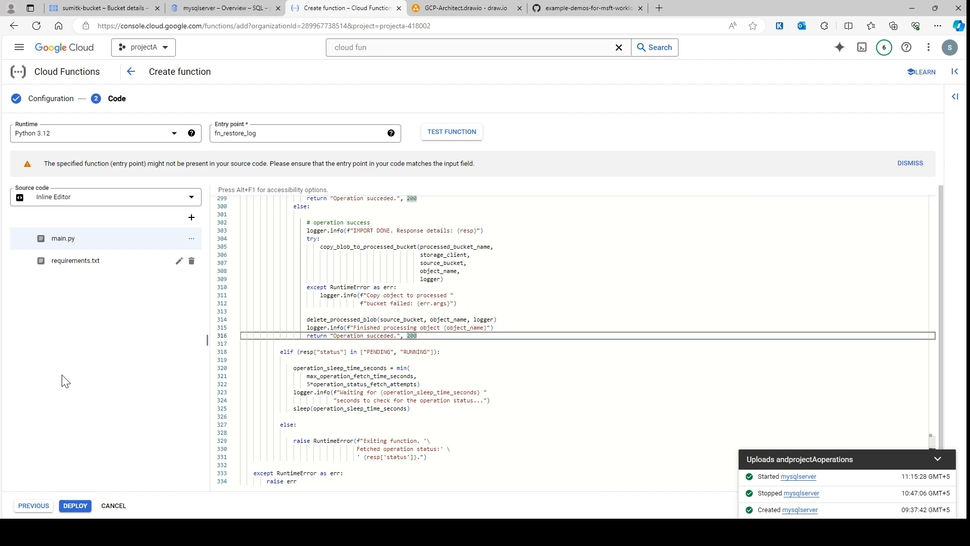
# Look through the pasted main.py up to its imports and check requirements.txt, ending on main.py
pyautogui.scroll(18, 530, 381)
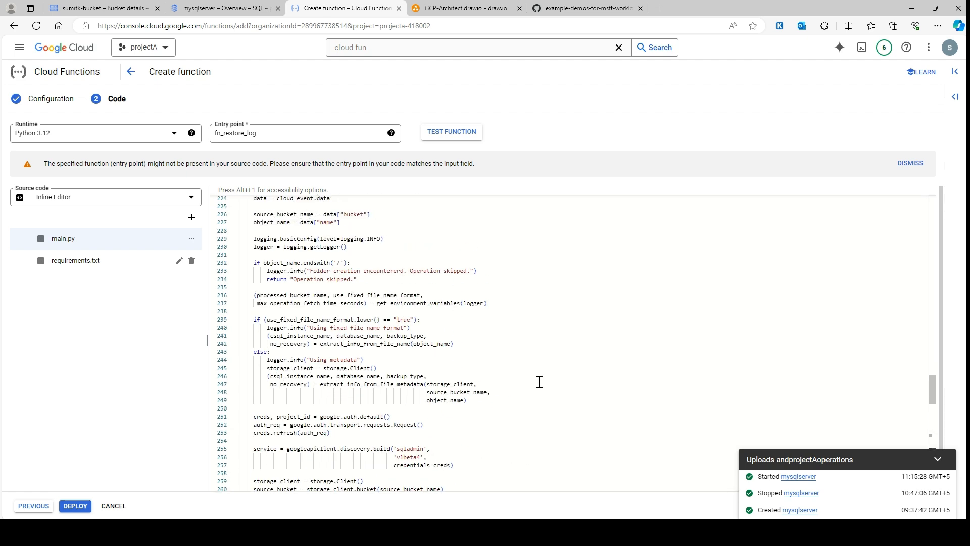
pyautogui.scroll(20, 542, 381)
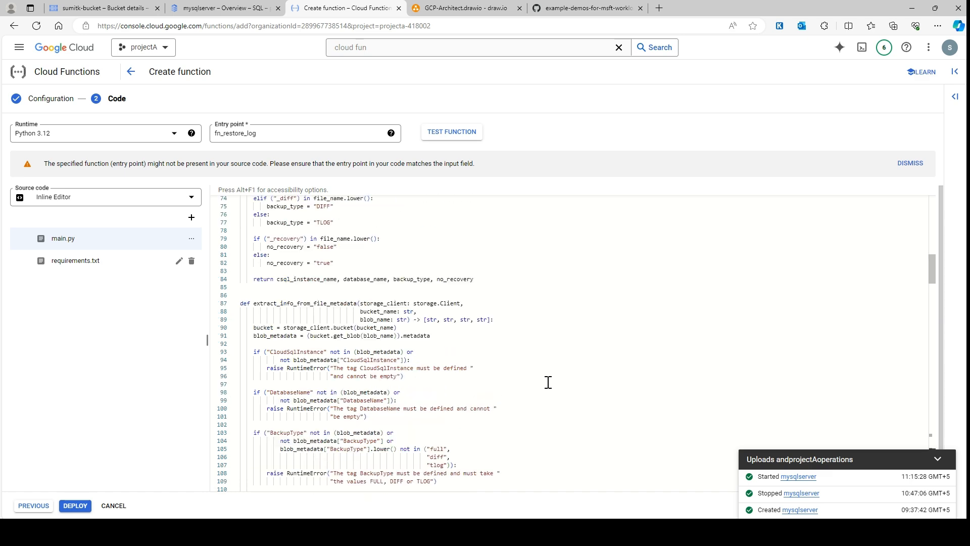
pyautogui.scroll(8, 549, 382)
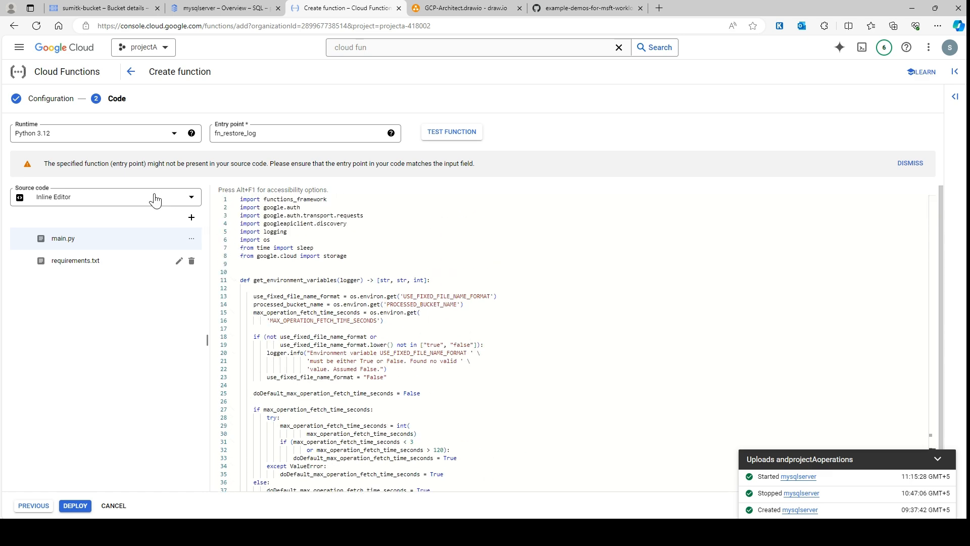
pyautogui.click(104, 260)
pyautogui.click(94, 246)
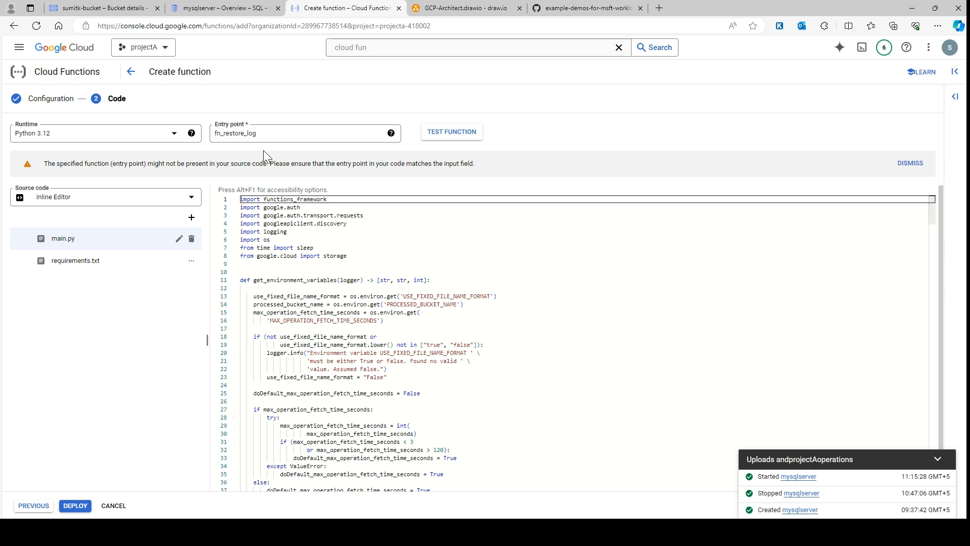
# Change the entry point to fn_restore and search main.py for that name to locate the function definition
pyautogui.click(282, 136)
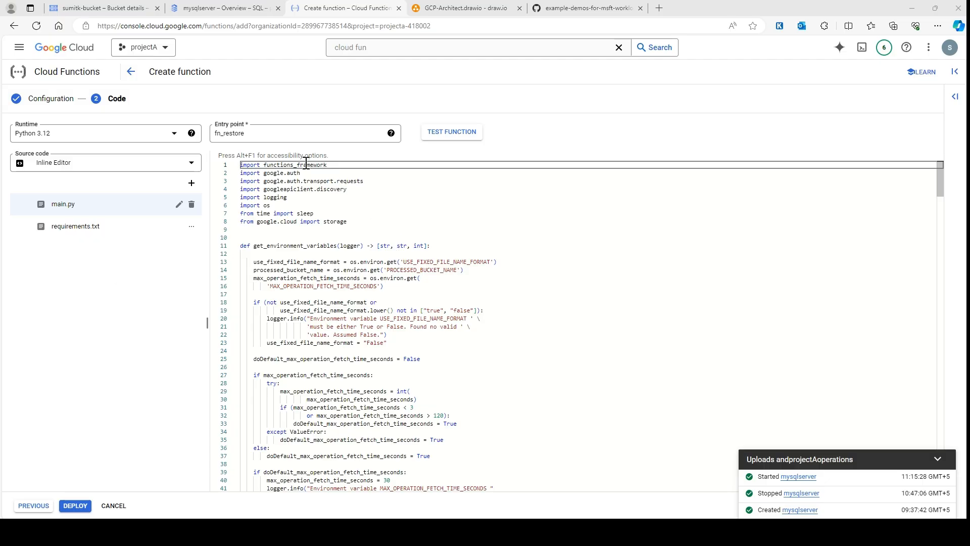
pyautogui.click(594, 262)
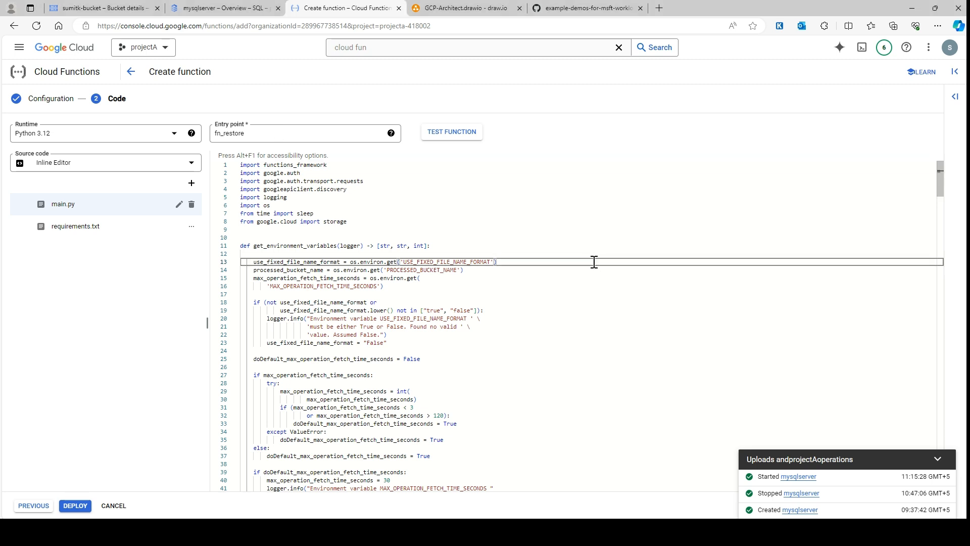
pyautogui.moveTo(263, 134); pyautogui.dragTo(191, 136)
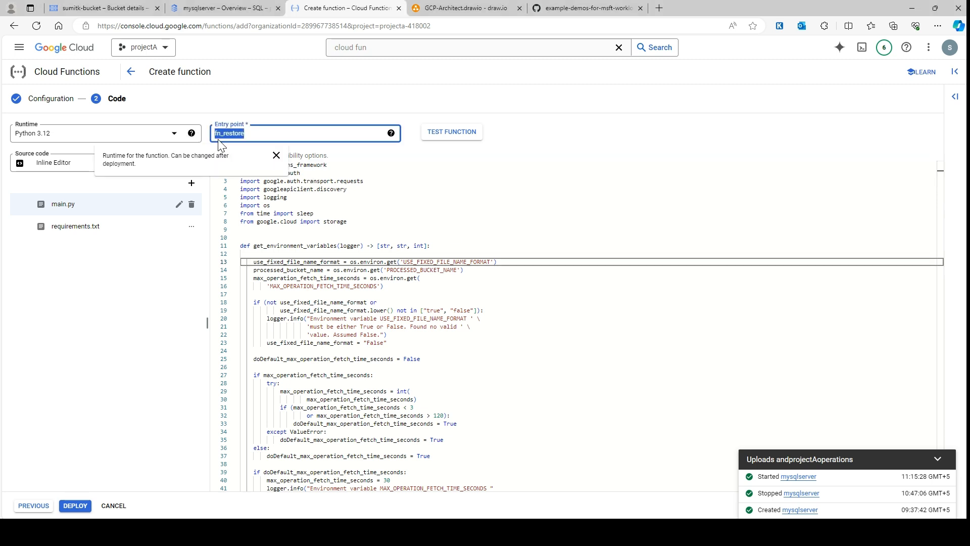
pyautogui.click(665, 186)
pyautogui.hotkey('ctrl', 'f')
pyautogui.hotkey('ctrl', 'v')
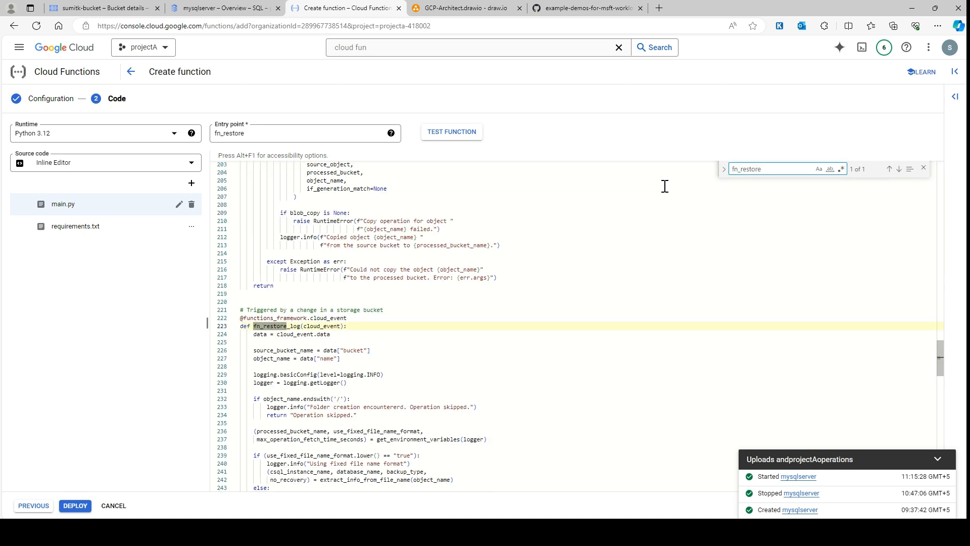
pyautogui.doubleClick(292, 325)
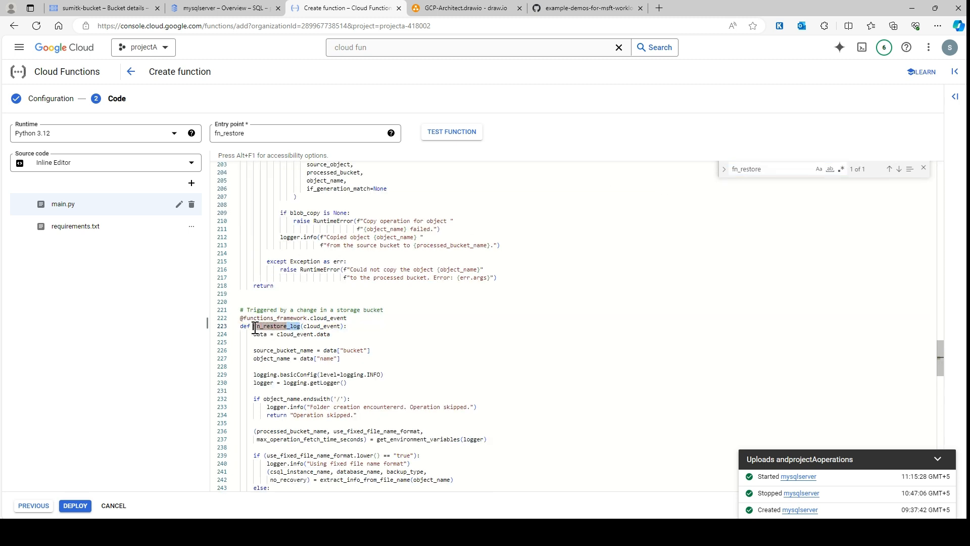
# Copy the function name from its definition in main.py, set the entry point to fn_restore_log, and close the search
pyautogui.hotkey('ctrl', 'c')
pyautogui.moveTo(245, 134); pyautogui.dragTo(208, 141)
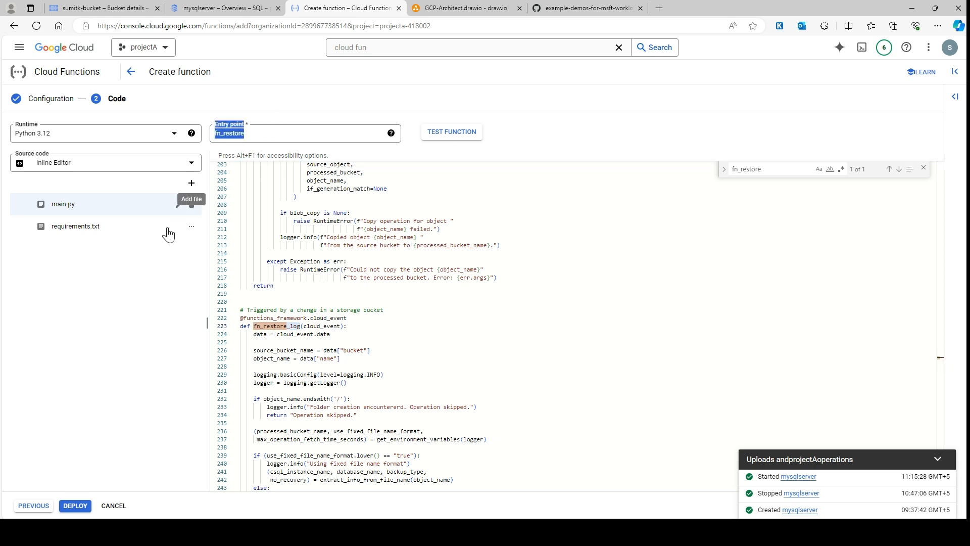
pyautogui.click(273, 134)
pyautogui.hotkey('ctrl', 'a')
pyautogui.hotkey('ctrl', 'v')
pyautogui.click(154, 331)
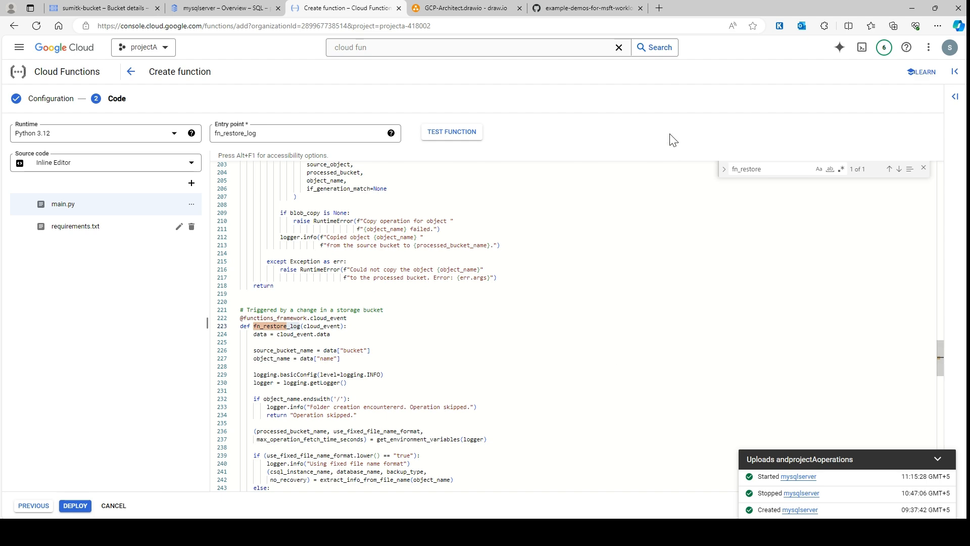
pyautogui.scroll(15, 654, 321)
pyautogui.scroll(18, 662, 314)
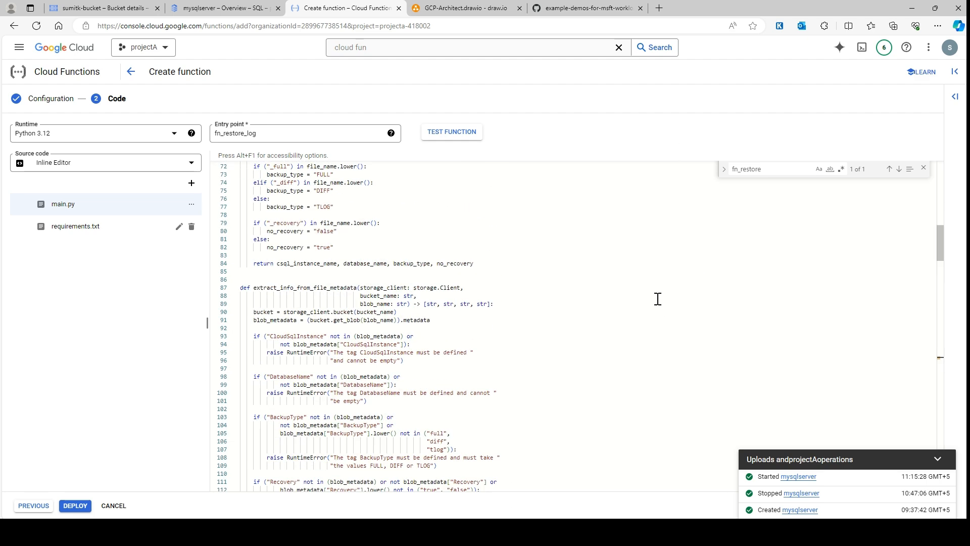
pyautogui.click(923, 168)
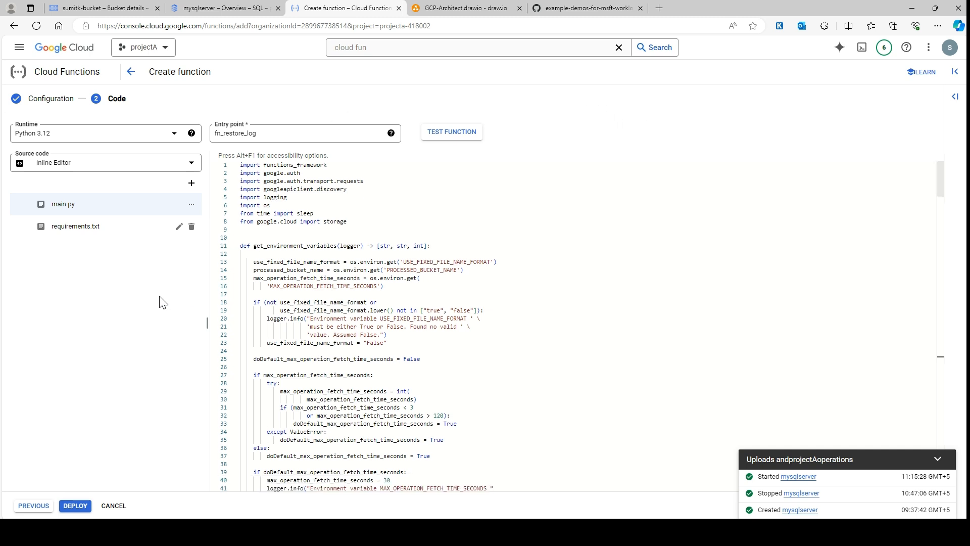
# Check requirements.txt and main.py once more, try to deploy the function, and dismiss the resulting dialog
pyautogui.click(76, 227)
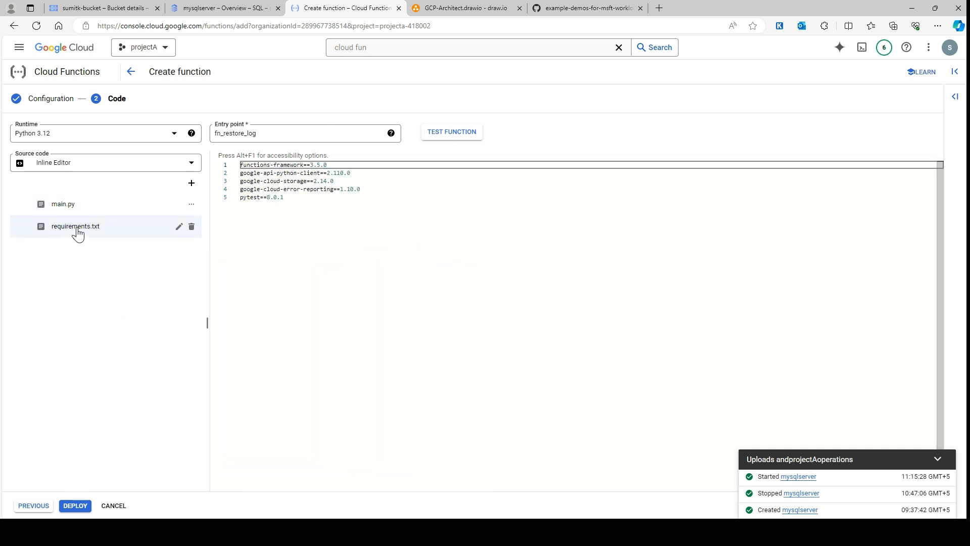
pyautogui.click(81, 207)
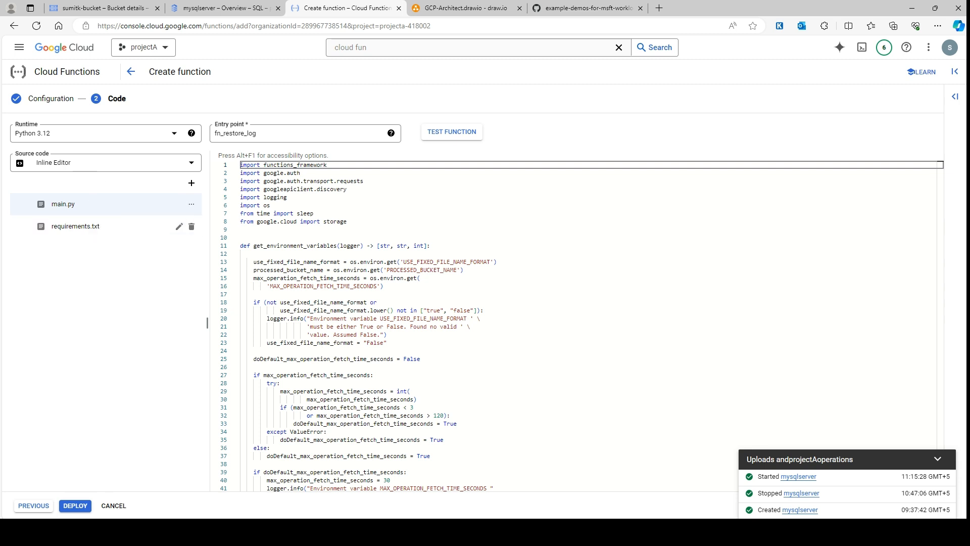
pyautogui.click(76, 509)
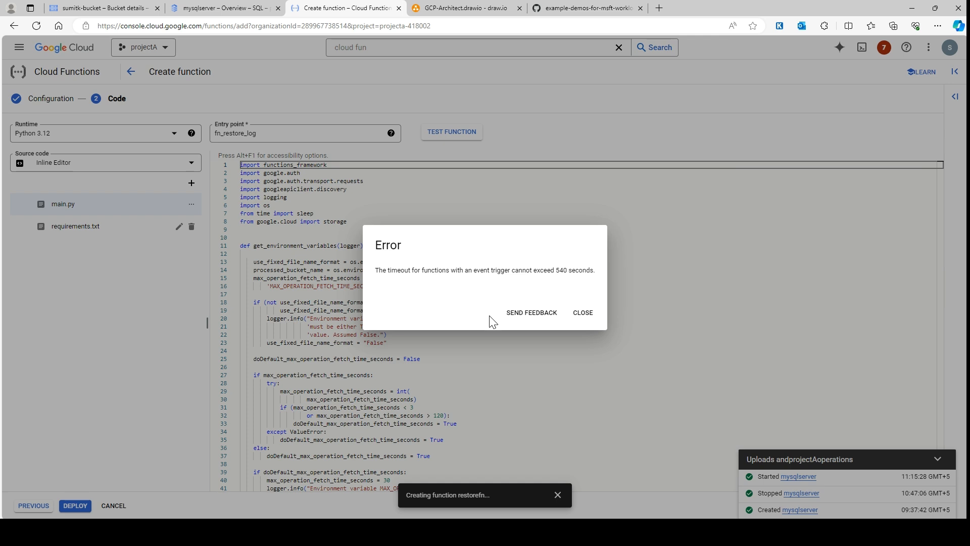
pyautogui.click(581, 313)
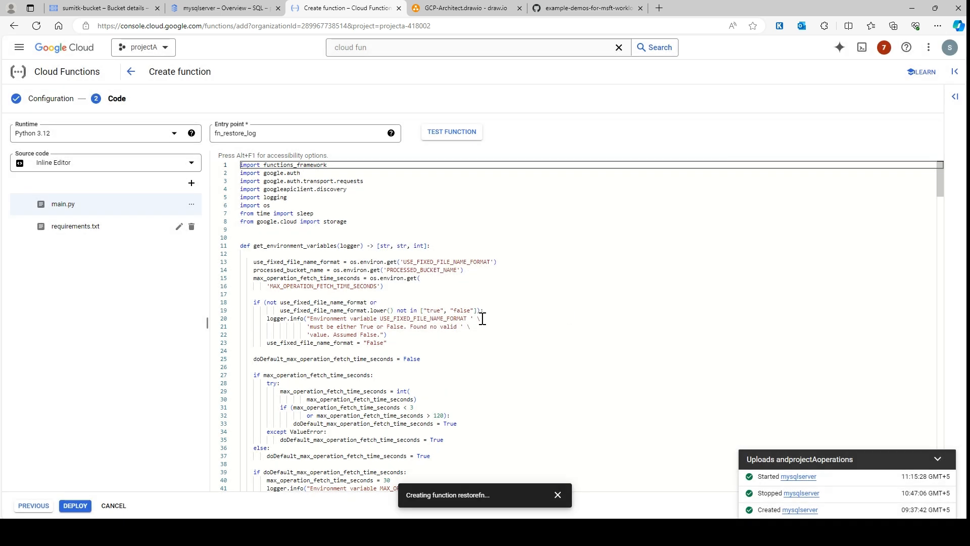
# Return to the function's configuration and rename the function restorefn_log
pyautogui.click(33, 506)
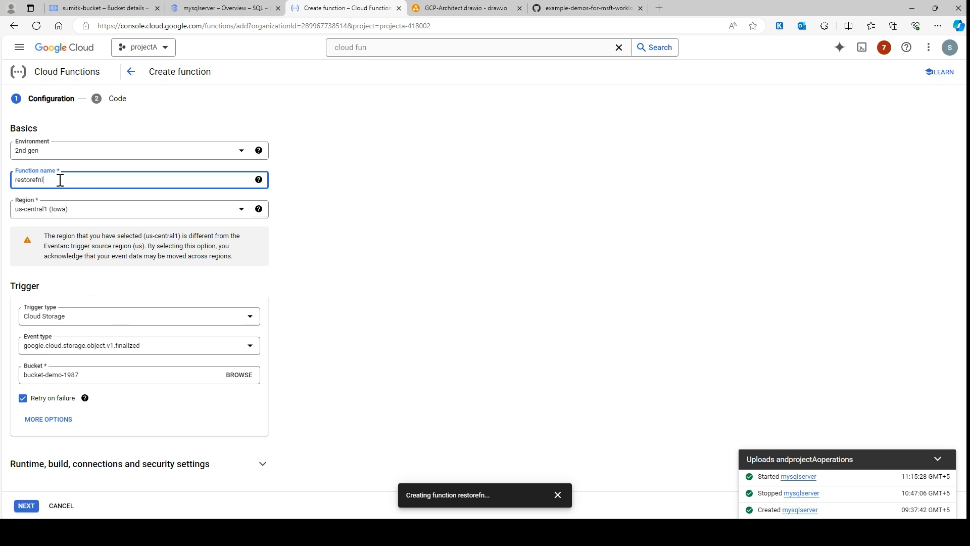
pyautogui.write('_log')
pyautogui.click(410, 247)
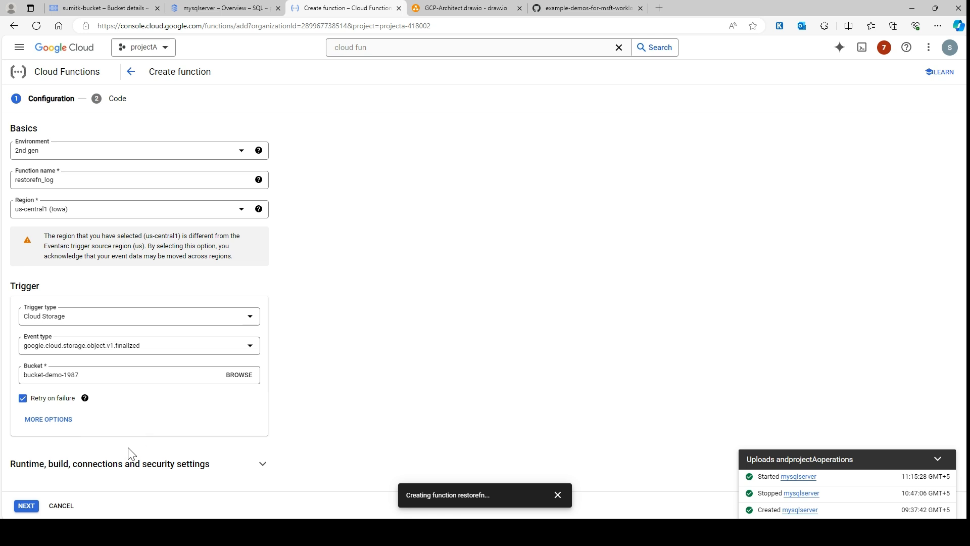
# Expand the runtime, build, connections and security settings and set the timeout to 500 seconds
pyautogui.click(115, 465)
pyautogui.click(48, 303)
pyautogui.press('BackSpace')
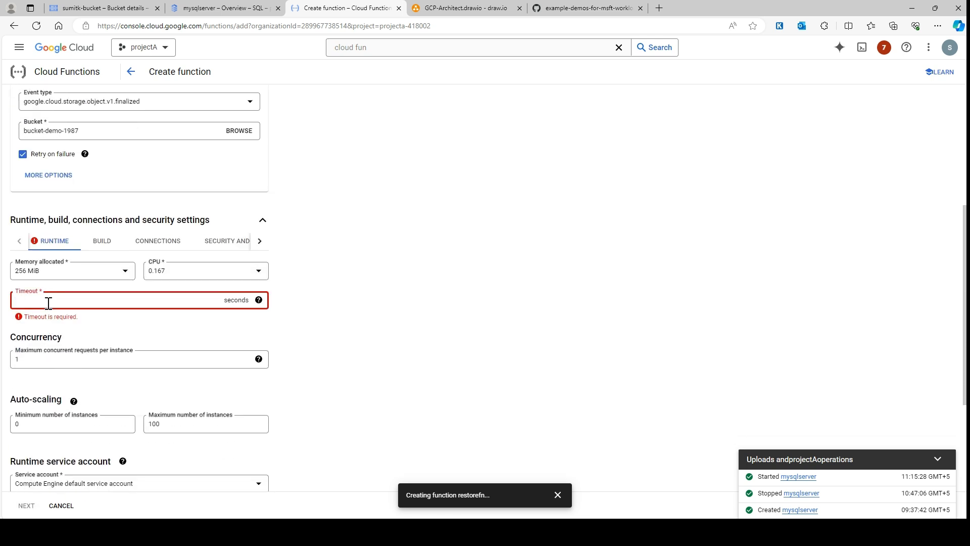
pyautogui.write('500')
pyautogui.click(464, 181)
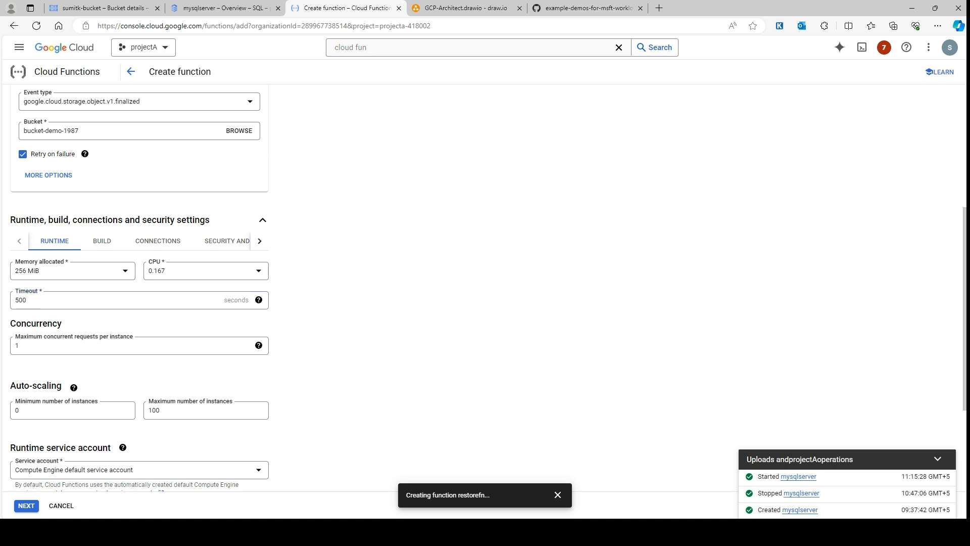
# Choose cloud-function-sql-restore-log as the runtime service account
pyautogui.scroll(-2, 98, 411)
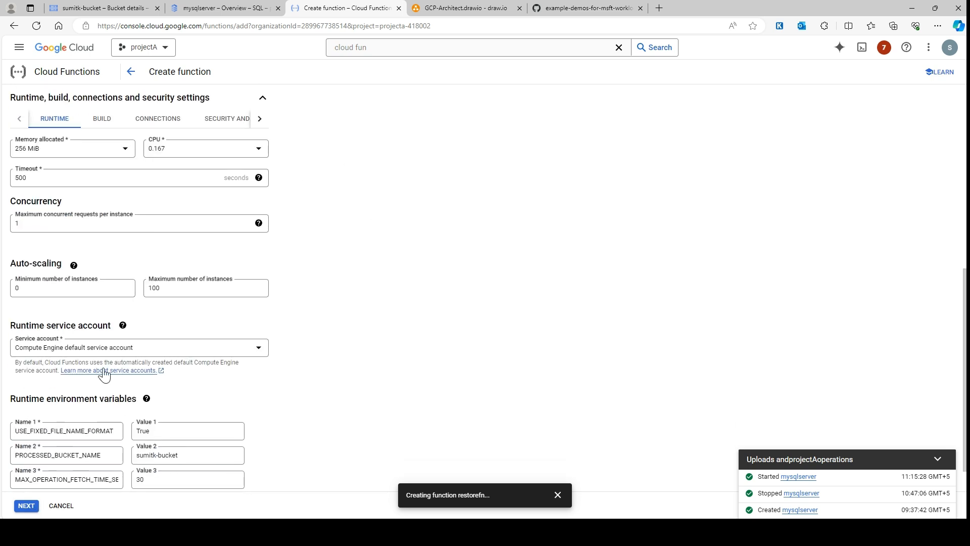
pyautogui.scroll(-1, 96, 361)
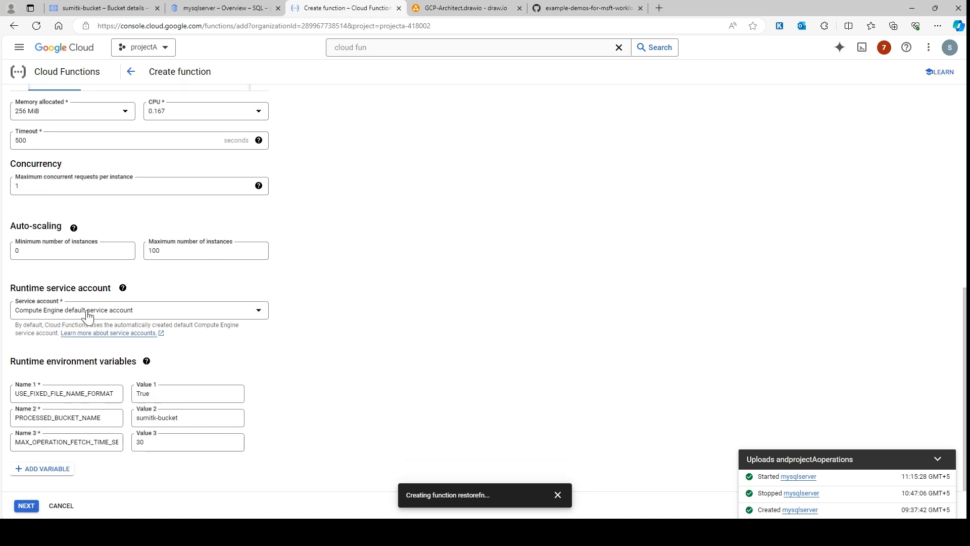
pyautogui.click(90, 312)
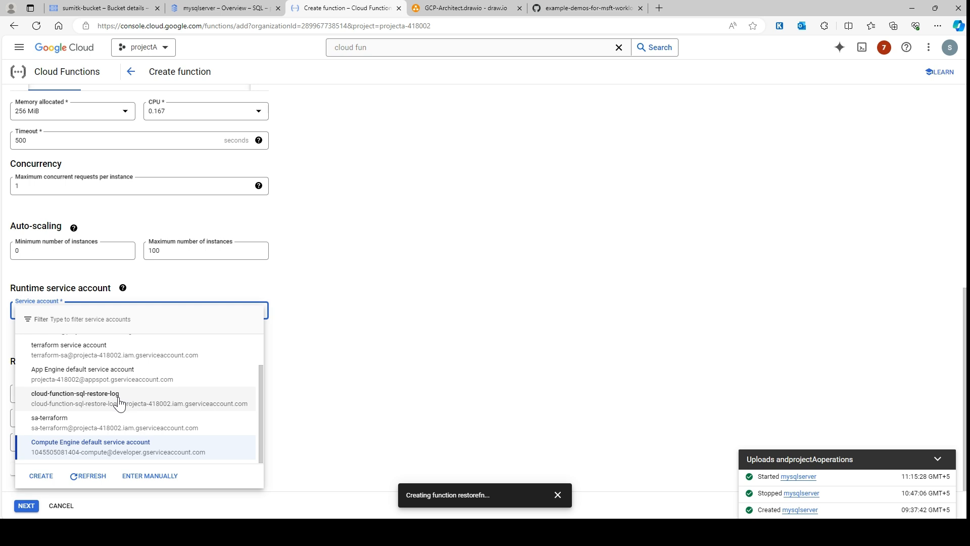
pyautogui.click(87, 402)
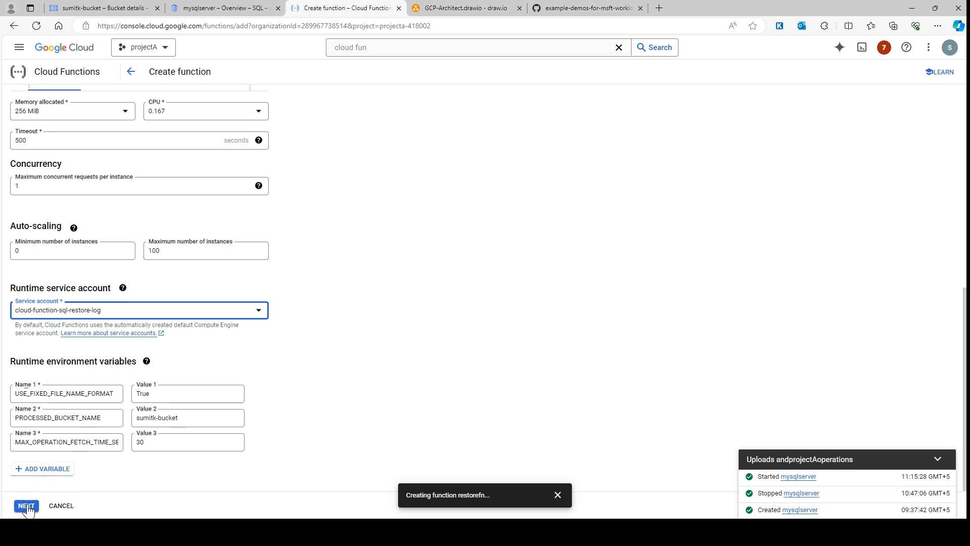
# Recheck the configuration, including the runtime service account, and continue to the function's code stage
pyautogui.scroll(6, 162, 394)
pyautogui.click(100, 386)
pyautogui.scroll(-1, 193, 406)
pyautogui.scroll(-1, 192, 404)
pyautogui.click(167, 310)
pyautogui.click(231, 310)
pyautogui.scroll(-1, 204, 391)
pyautogui.click(25, 506)
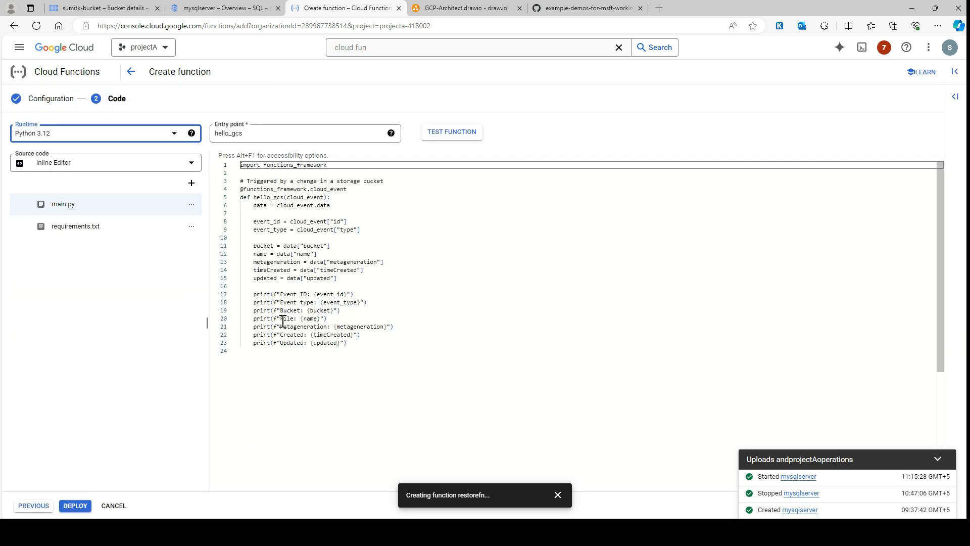
# Replace the contents of the function's main.py with the main.py code copied from the example-demos-for-msft-workloads GitHub repository
pyautogui.click(607, 8)
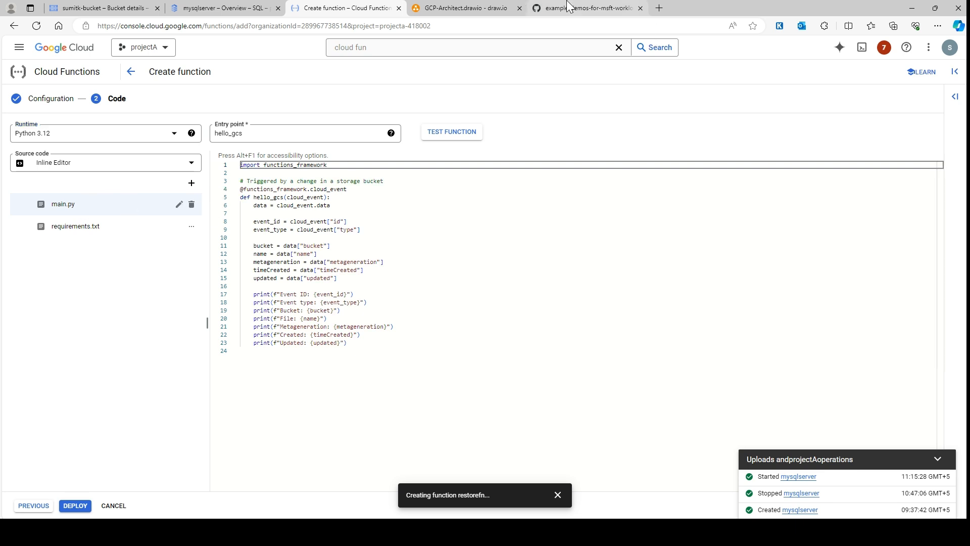
pyautogui.click(887, 104)
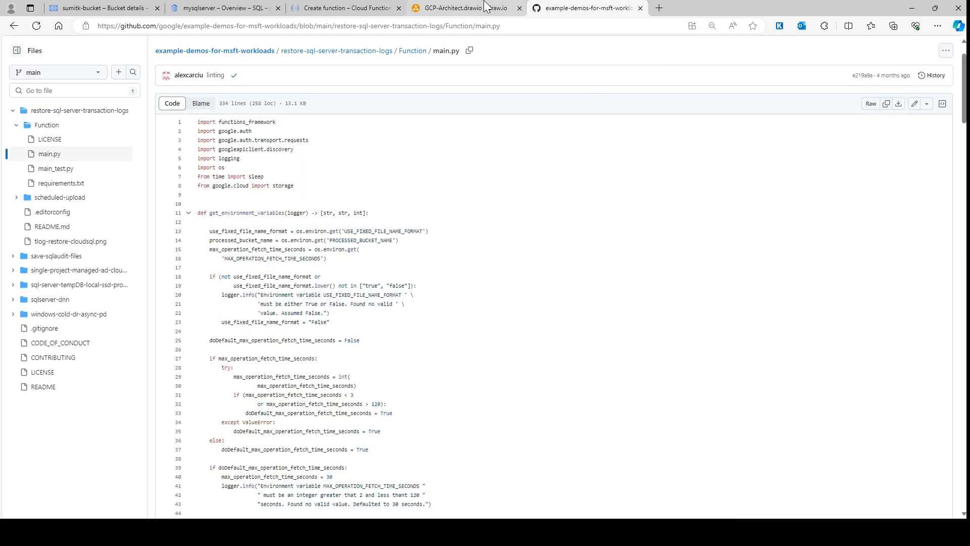
pyautogui.click(343, 8)
pyautogui.click(437, 247)
pyautogui.hotkey('ctrl', 'a')
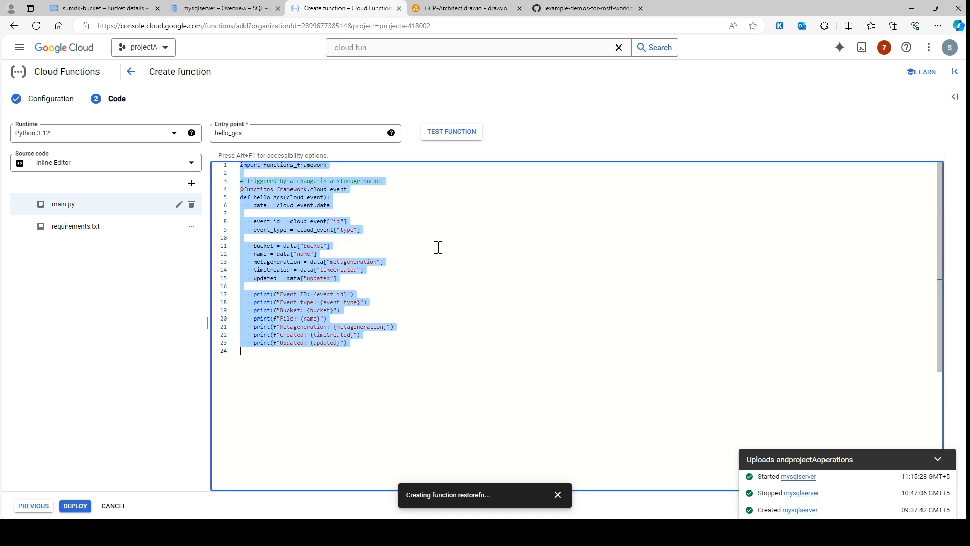
pyautogui.hotkey('ctrl', 'v')
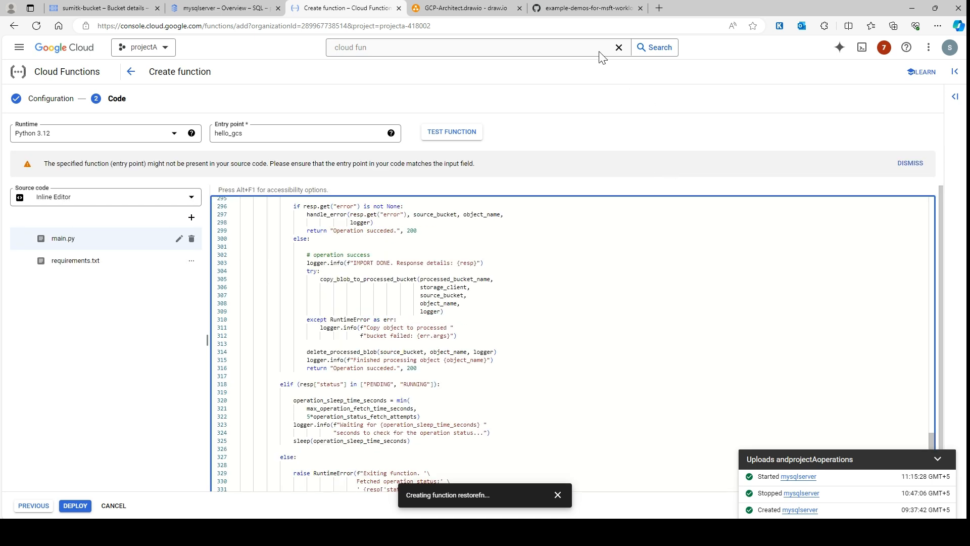
# Replace the contents of the function's requirements.txt with the requirements.txt copied from the repository's restore-sql-server-transaction-logs Function folder
pyautogui.click(90, 267)
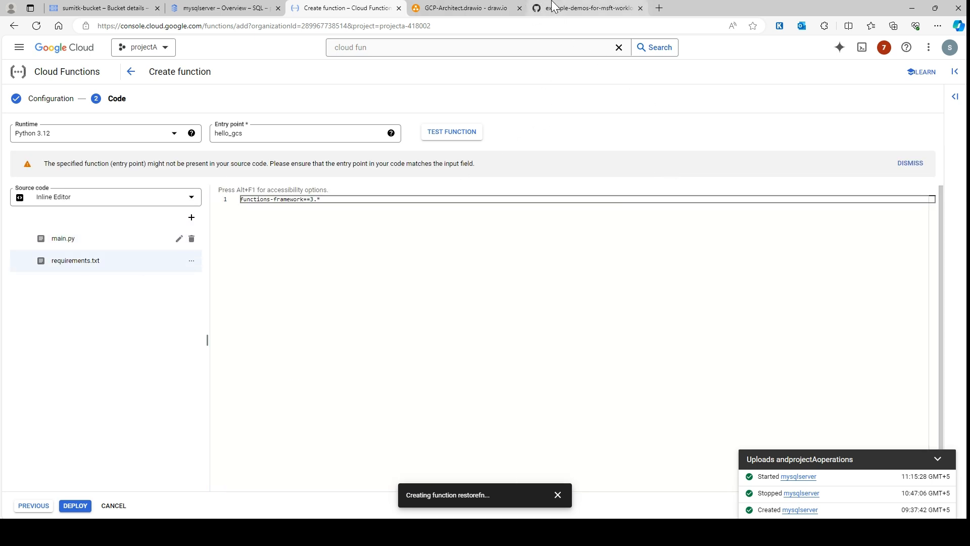
pyautogui.click(580, 8)
pyautogui.scroll(2, 407, 109)
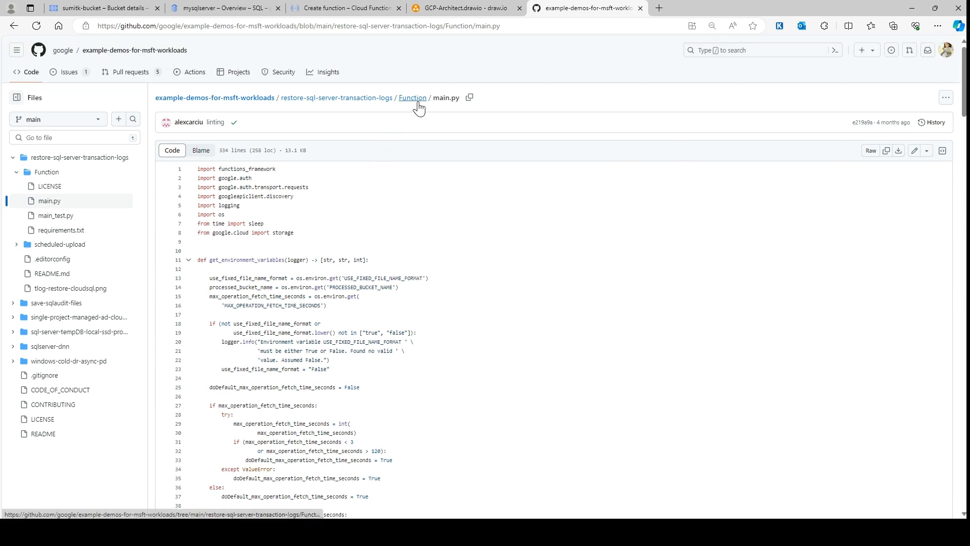
pyautogui.click(413, 99)
pyautogui.click(191, 245)
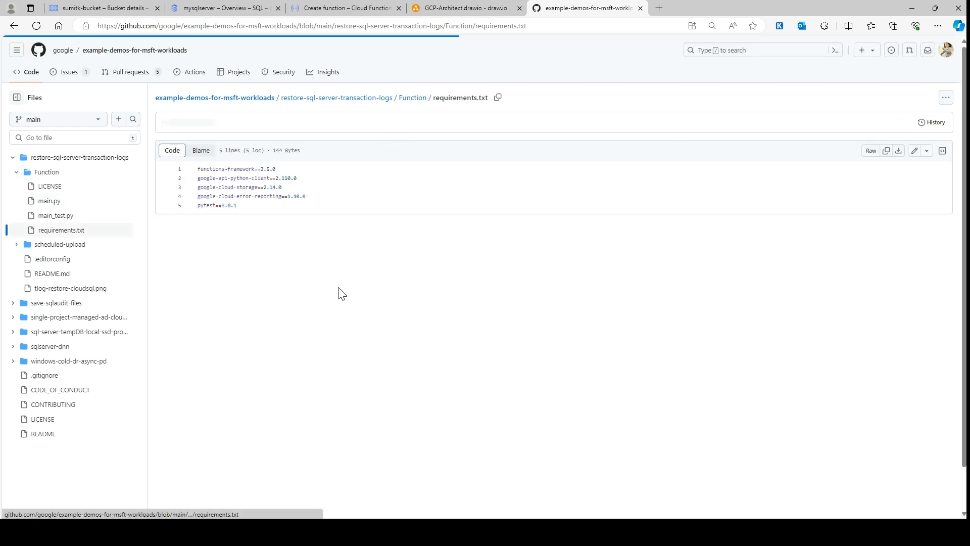
pyautogui.click(886, 150)
pyautogui.click(371, 8)
pyautogui.hotkey('ctrl', 'a')
pyautogui.hotkey('ctrl', 'v')
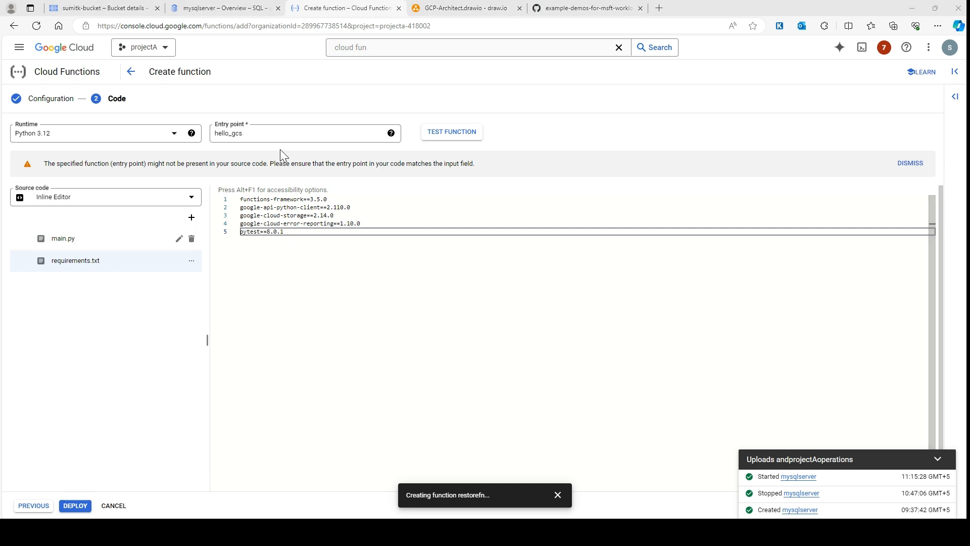
# Set the function's entry point to fn_restore_log, with main.py open in the editor
pyautogui.click(270, 134)
pyautogui.hotkey('ctrl', 'a')
pyautogui.write('fn_restore_log')
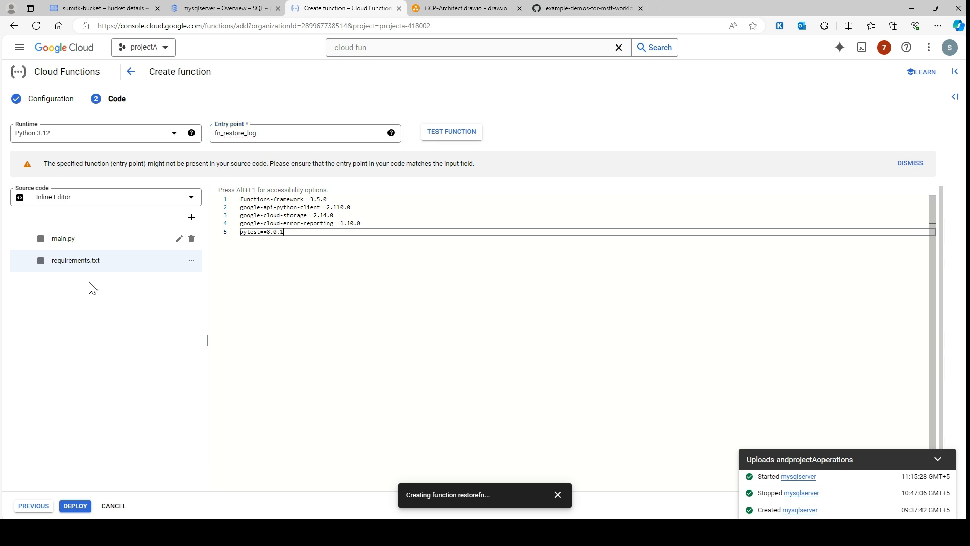
pyautogui.click(76, 241)
pyautogui.click(645, 266)
pyautogui.click(303, 133)
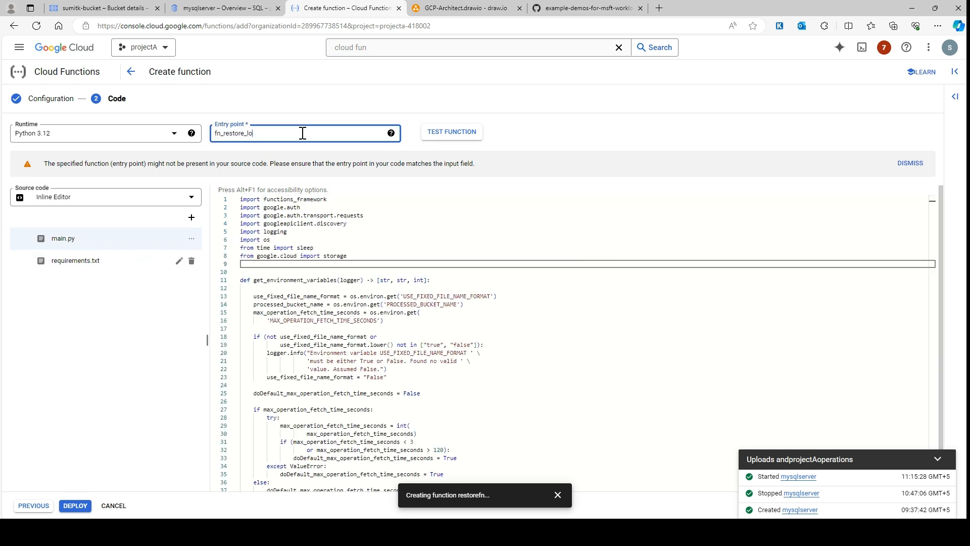
pyautogui.press('BackSpace')
pyautogui.click(628, 115)
pyautogui.click(313, 134)
pyautogui.write('_log')
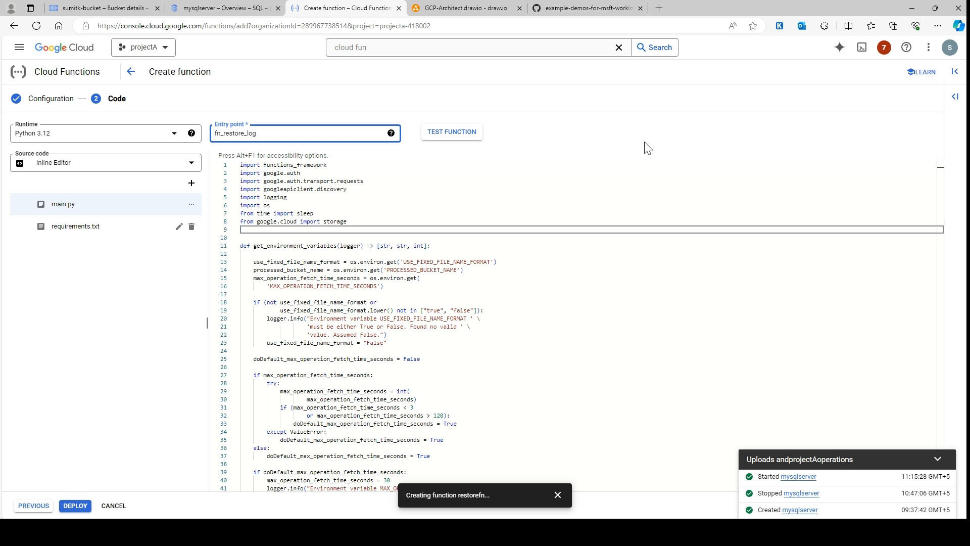
pyautogui.click(662, 335)
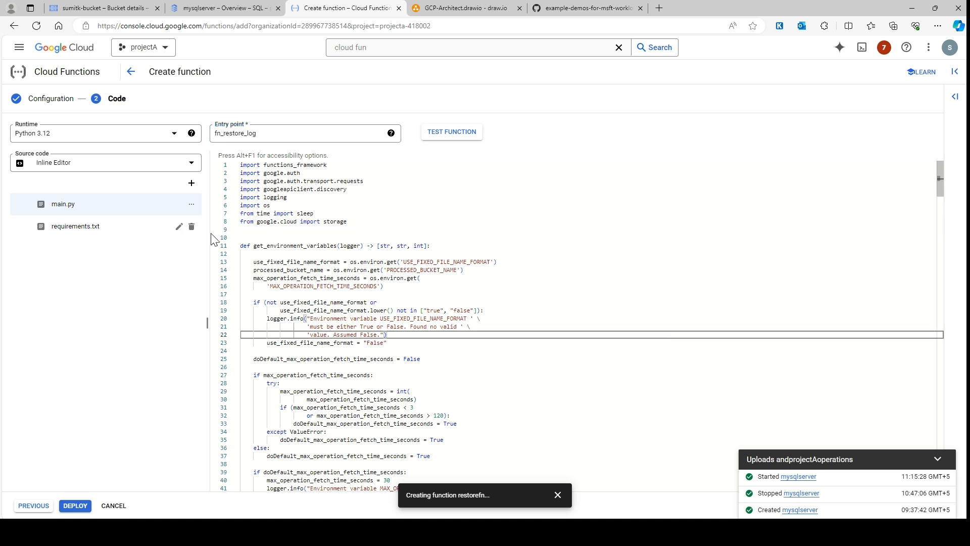
# Recheck requirements.txt and main.py and deploy the function, collapsing the operations notification
pyautogui.click(94, 230)
pyautogui.click(93, 202)
pyautogui.click(75, 505)
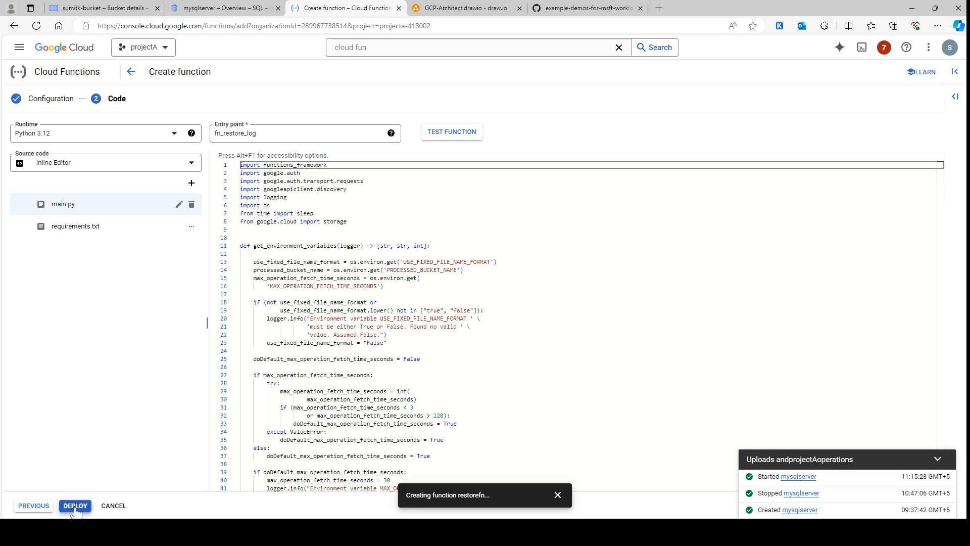
pyautogui.click(938, 459)
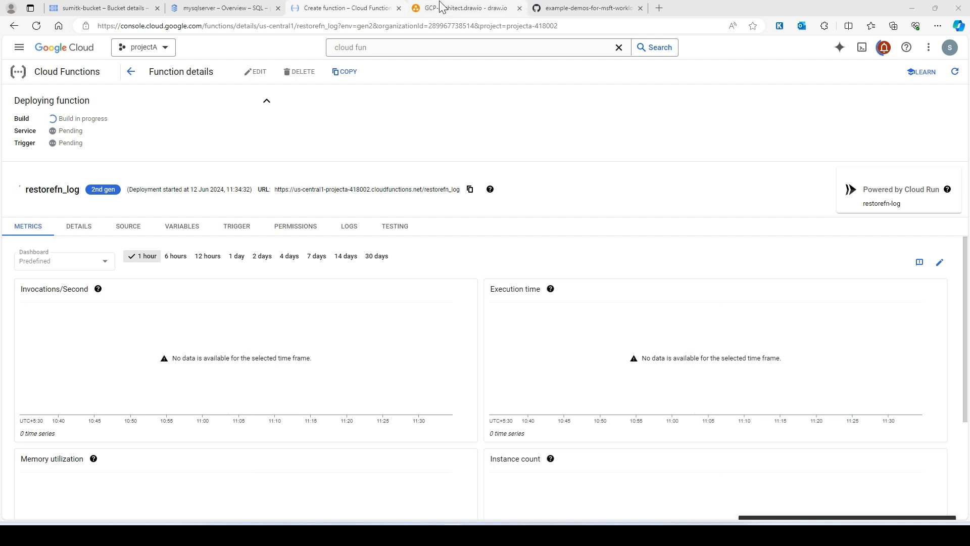
# In the draw.io architecture diagram, add the text label restorefn_log above the Cloud Functions shape
pyautogui.click(441, 7)
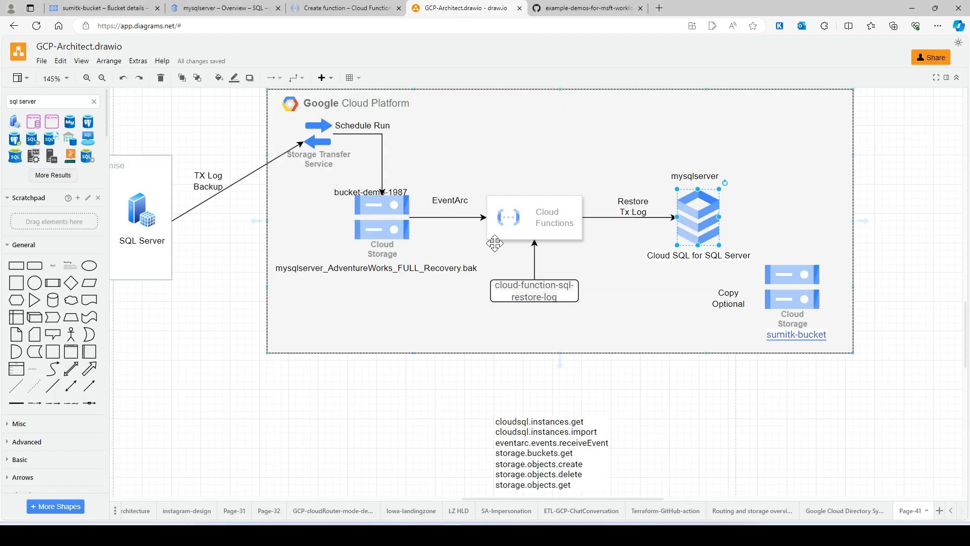
pyautogui.keyDown('ctrl'); pyautogui.scroll(-2, 518, 250); pyautogui.keyUp('ctrl')
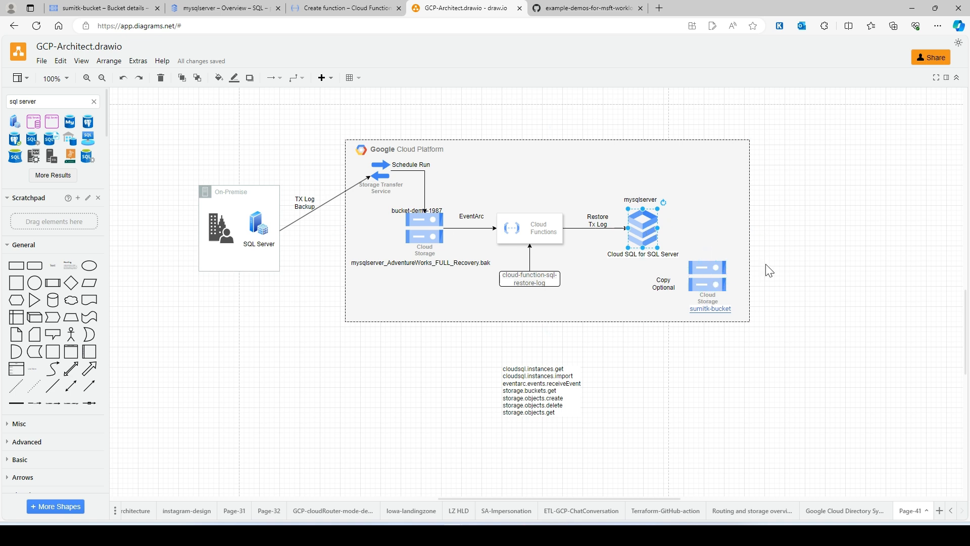
pyautogui.click(532, 235)
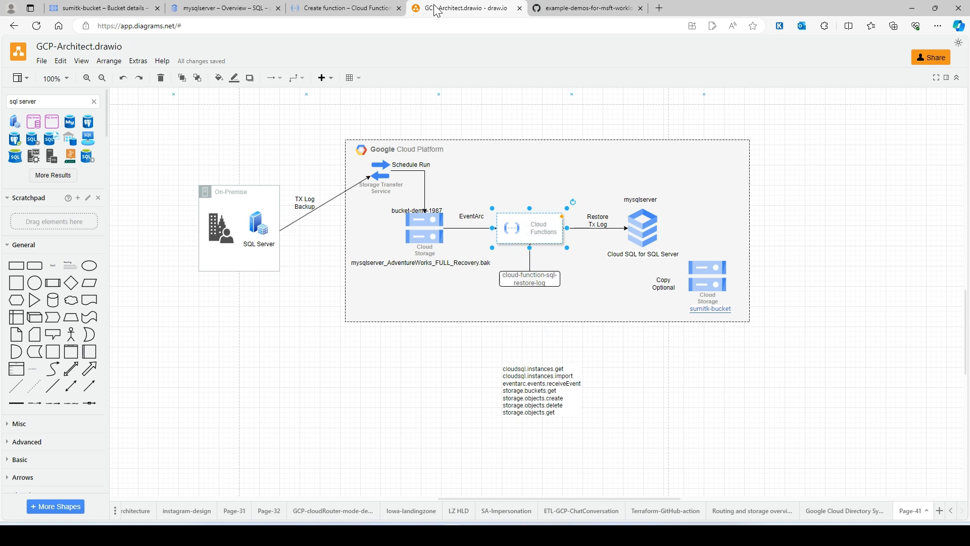
pyautogui.moveTo(45, 264); pyautogui.dragTo(520, 191)
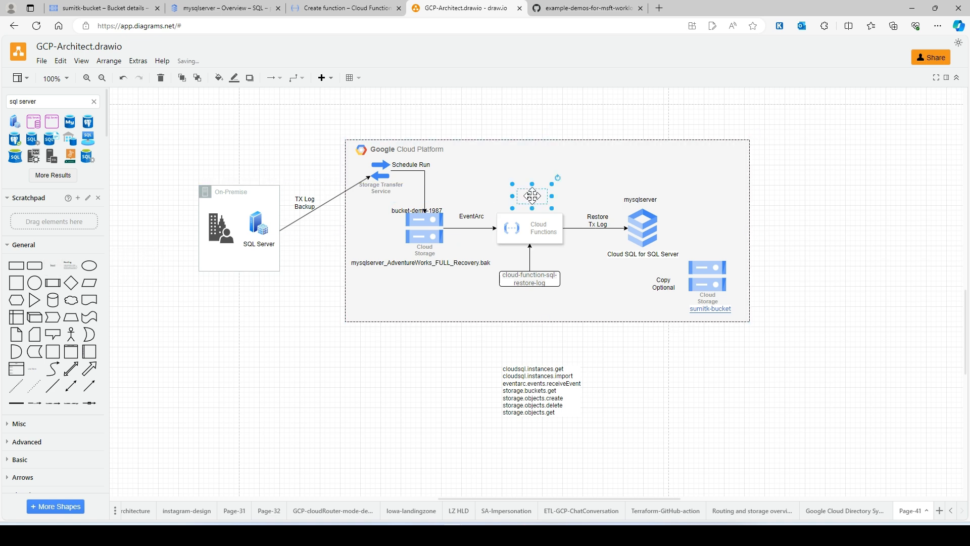
pyautogui.doubleClick(532, 196)
pyautogui.write('restor')
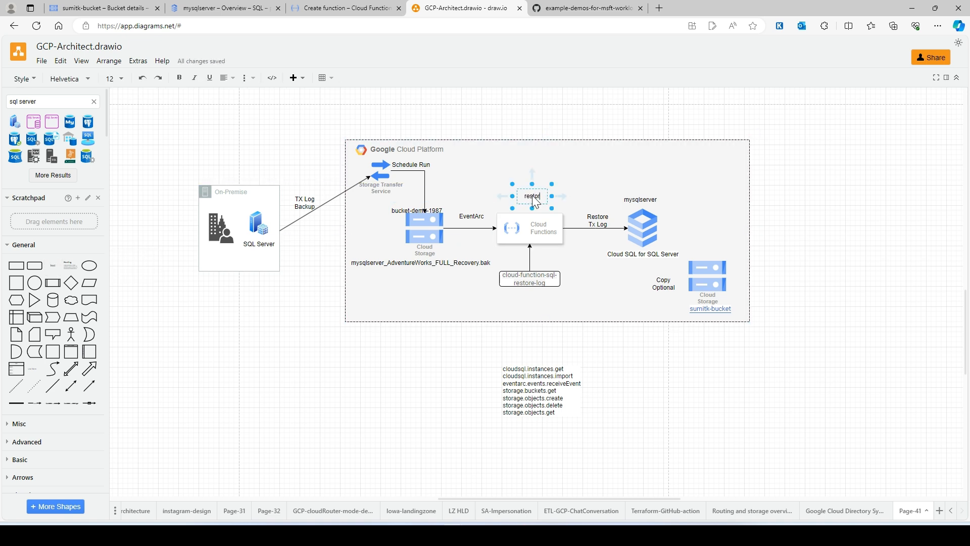
pyautogui.write('efn_log')
pyautogui.click(890, 204)
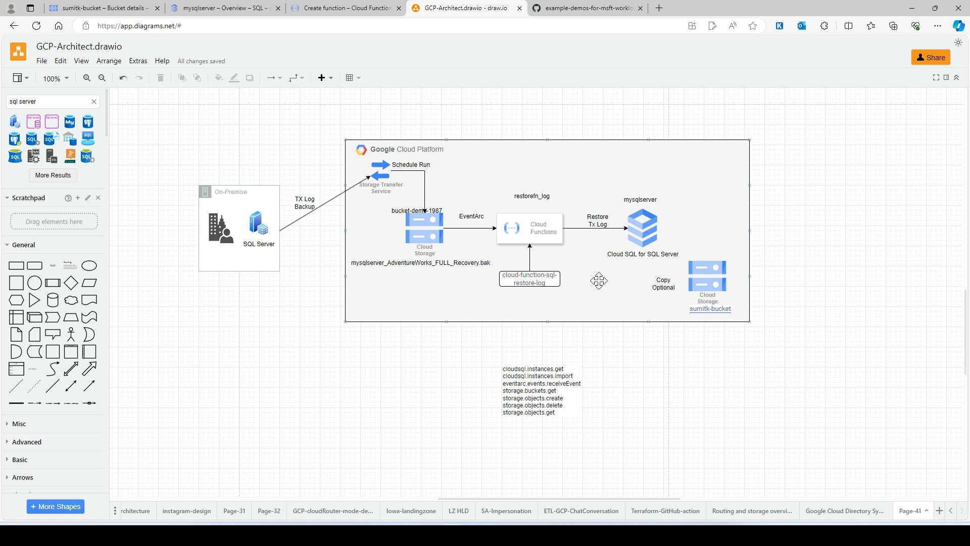
# Give the cloud-function-sql-restore-log box in the diagram the light red fill style
pyautogui.click(531, 279)
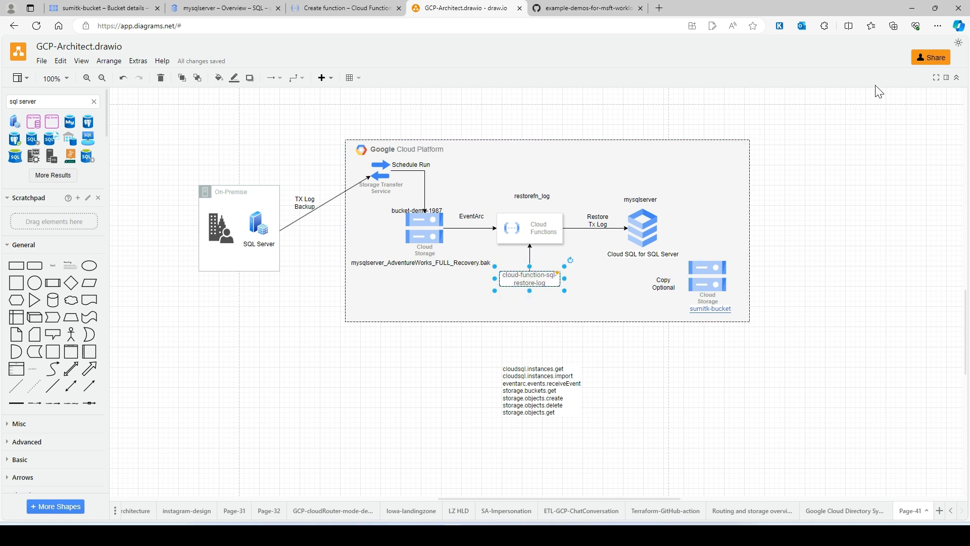
pyautogui.click(946, 78)
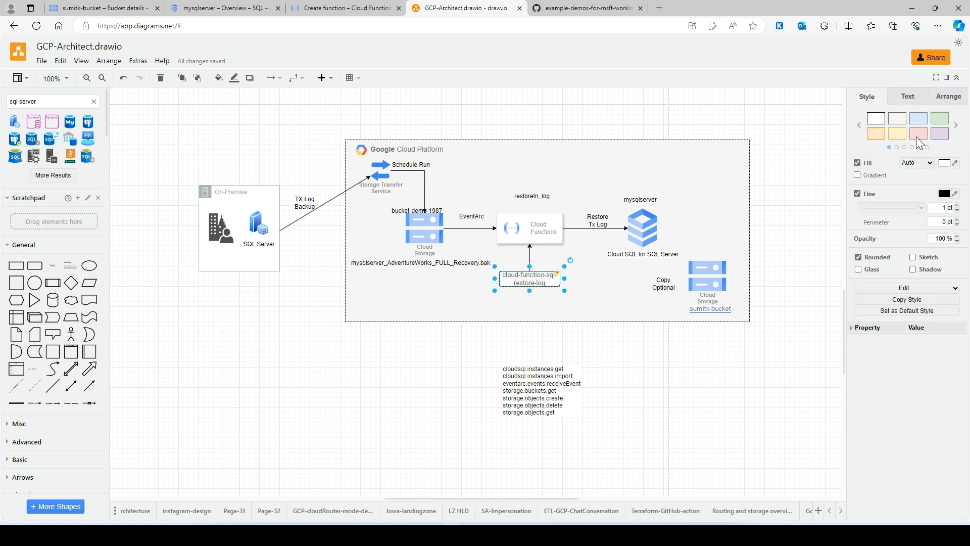
pyautogui.click(918, 133)
# Move the permissions list into the Google Cloud Platform frame, directly beneath the cloud-function-sql-restore-log box
pyautogui.click(631, 361)
pyautogui.click(534, 384)
pyautogui.moveTo(534, 383); pyautogui.dragTo(534, 311)
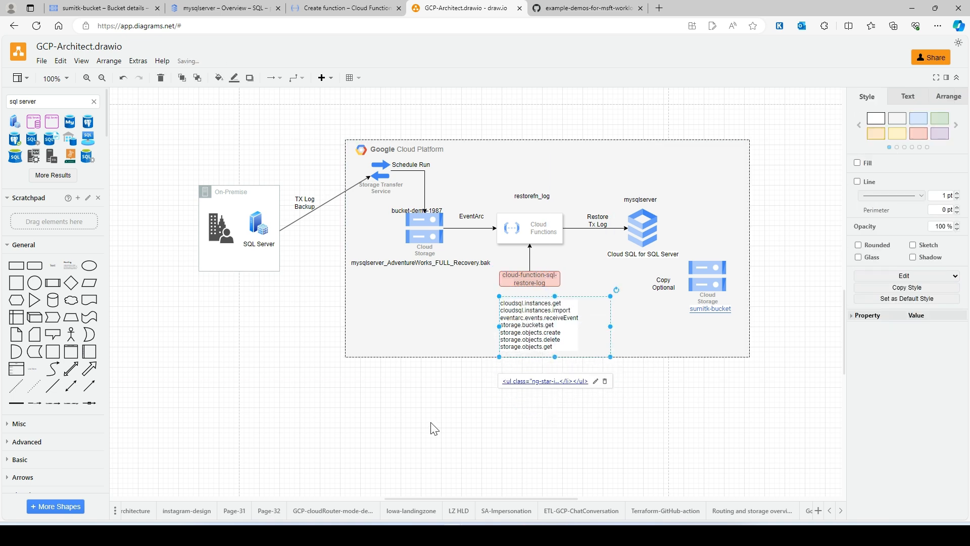
pyautogui.click(448, 433)
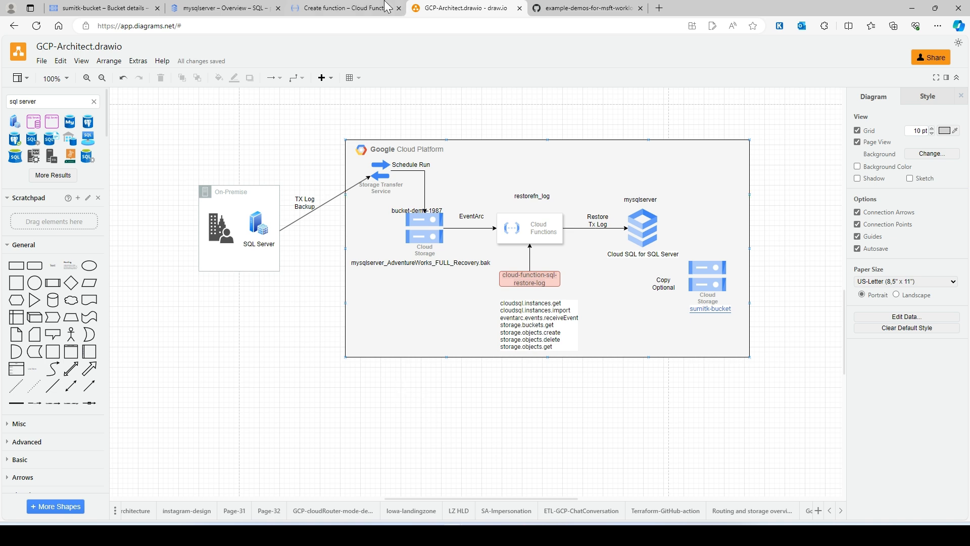
# Check the function's deployment in Google Cloud and delete the AdventureWorks database from the mysqlserver instance, confirming with its name
pyautogui.click(334, 11)
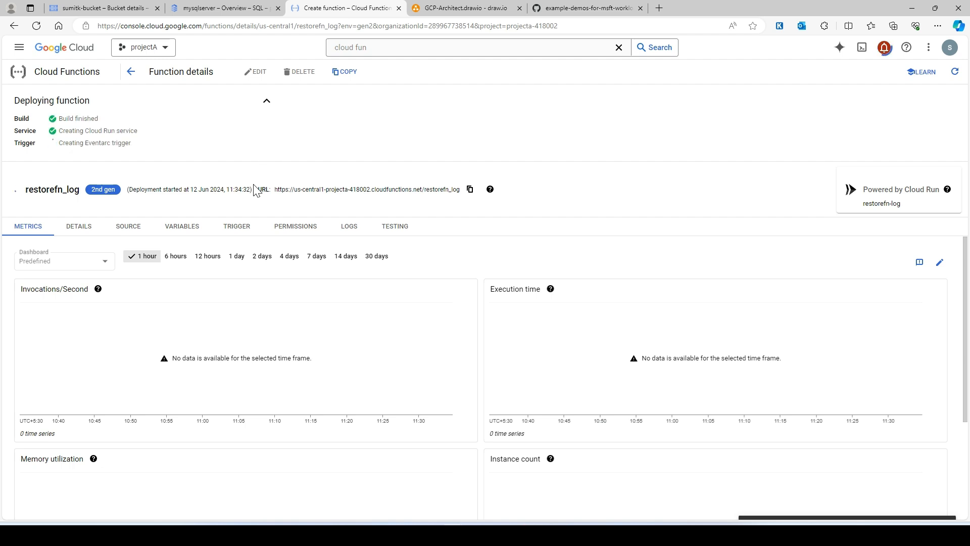
pyautogui.click(217, 8)
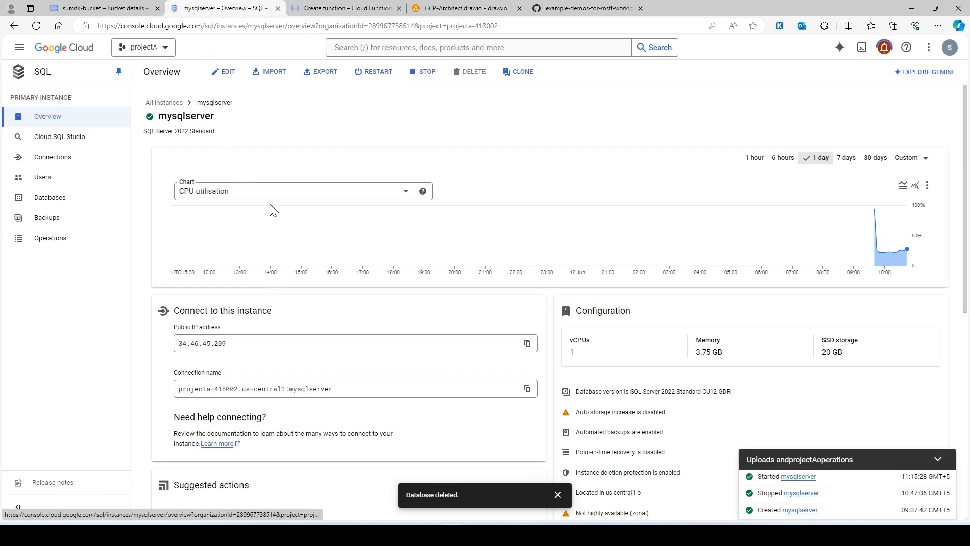
pyautogui.click(55, 200)
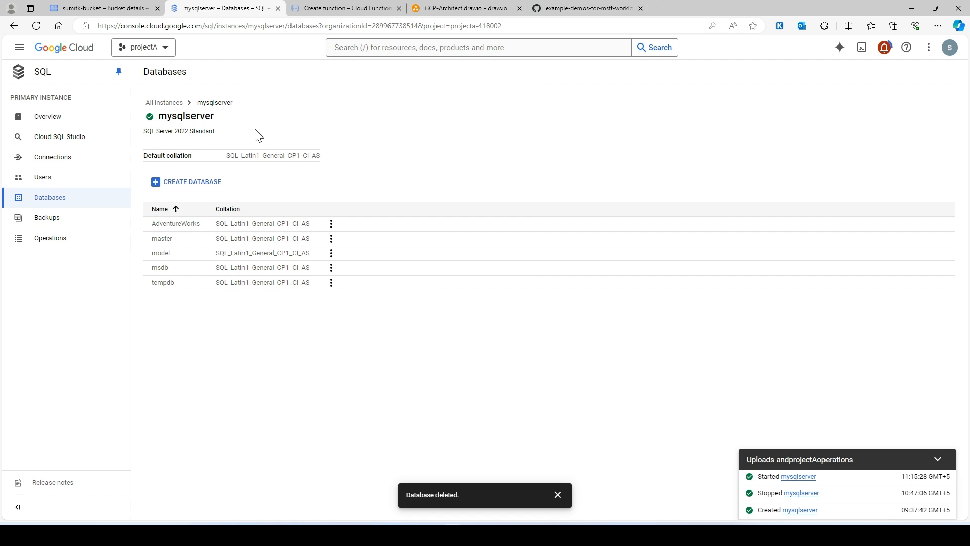
pyautogui.click(331, 223)
pyautogui.click(348, 248)
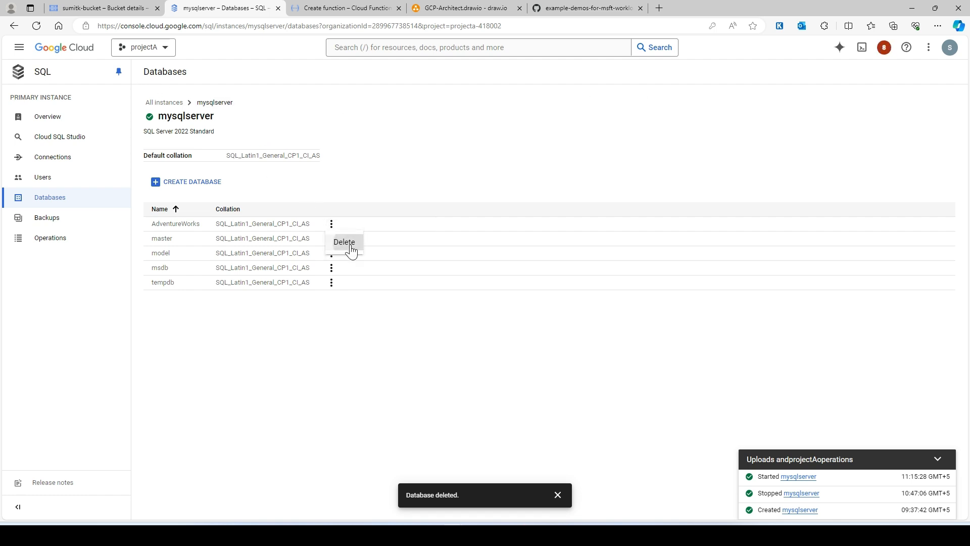
pyautogui.doubleClick(573, 287)
pyautogui.hotkey('ctrl', 'c')
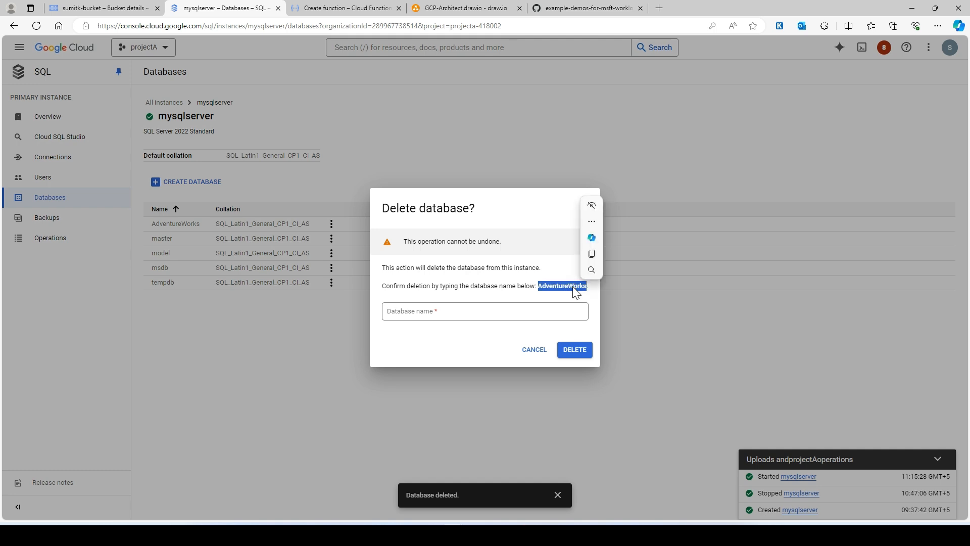
pyautogui.click(425, 314)
pyautogui.hotkey('ctrl', 'v')
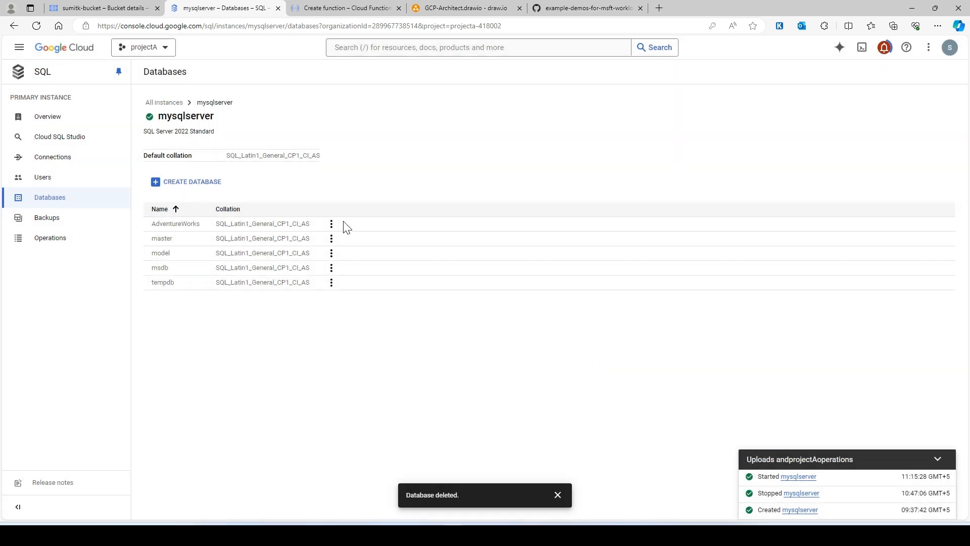
# Look at Cloud SQL Studio and the mysqlserver instance overview, dismissing the database notification
pyautogui.click(60, 145)
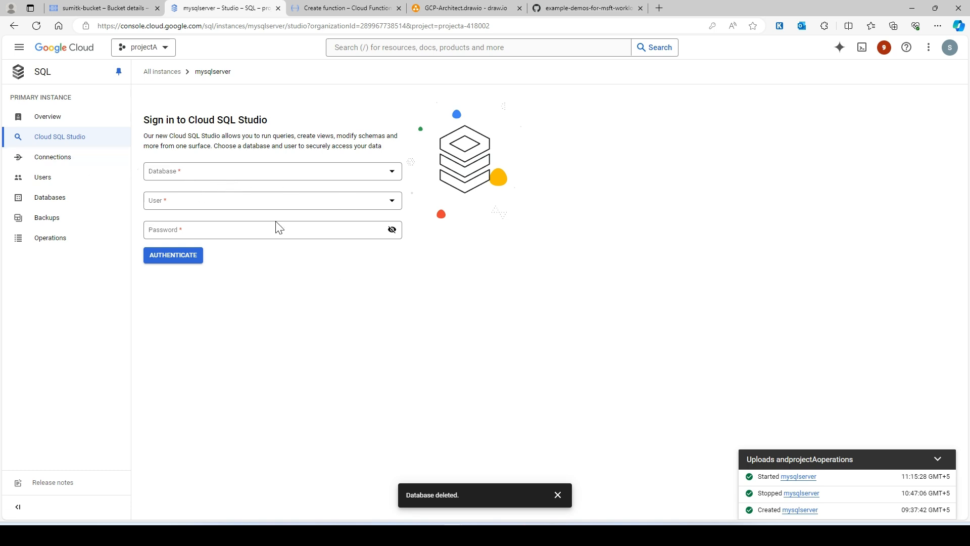
pyautogui.click(87, 125)
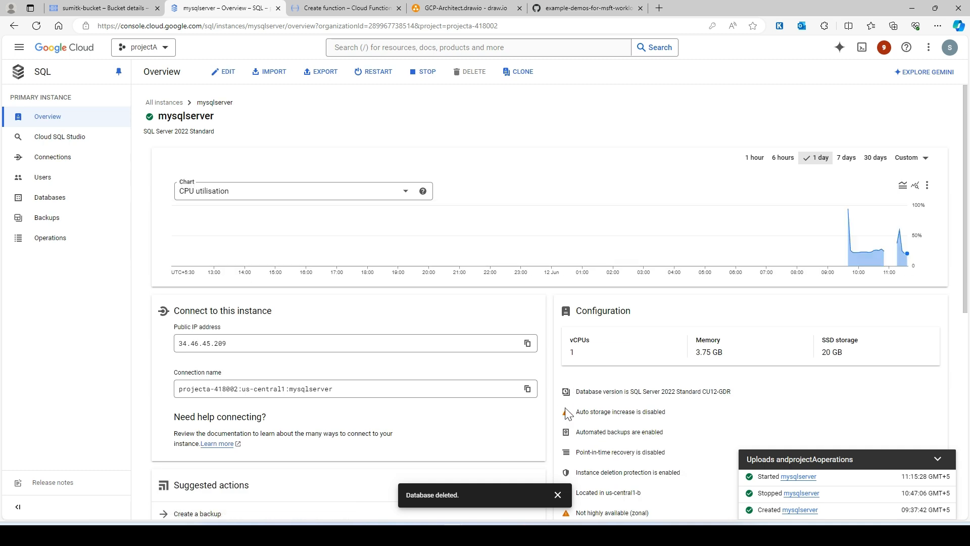
pyautogui.click(558, 494)
pyautogui.scroll(-1, 313, 353)
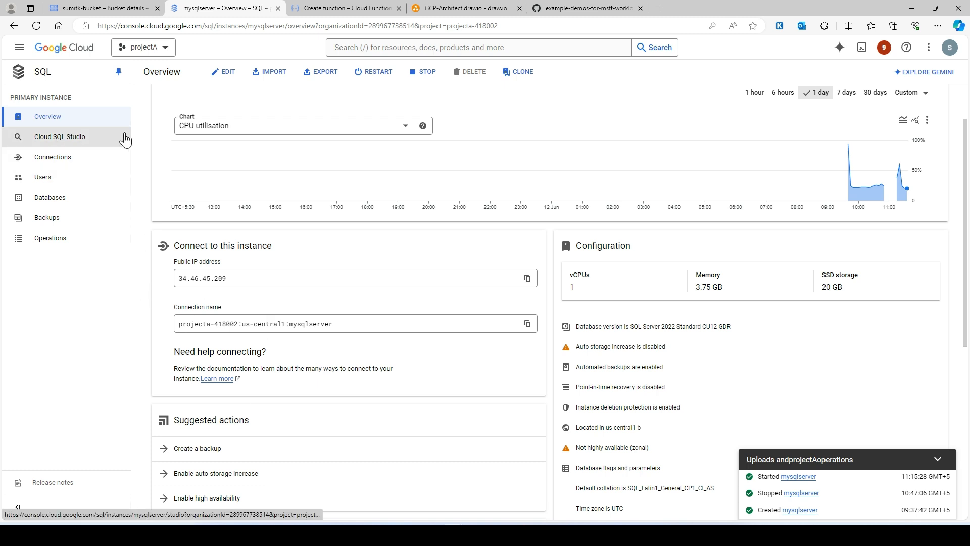
# Return to the restorefn_log function and examine its general information and networking settings
pyautogui.click(343, 8)
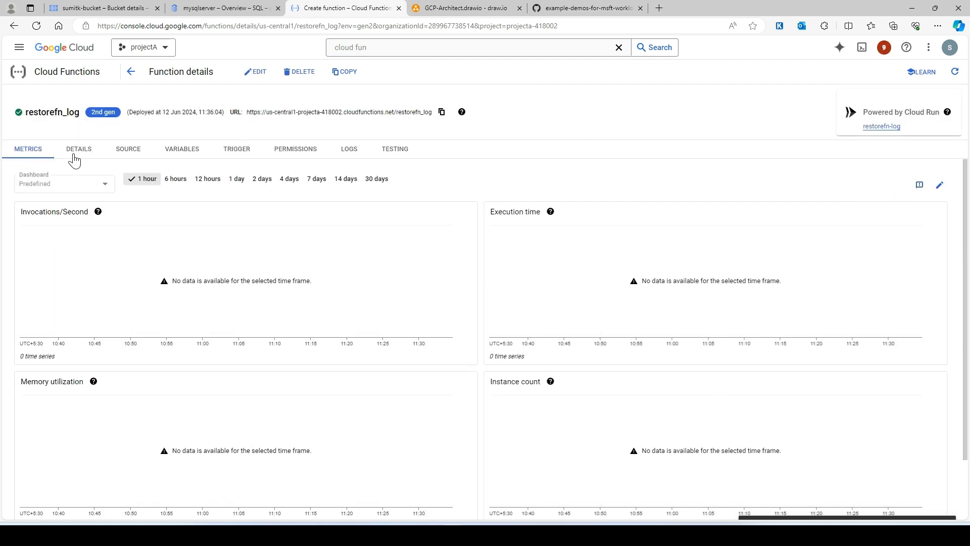
pyautogui.click(75, 151)
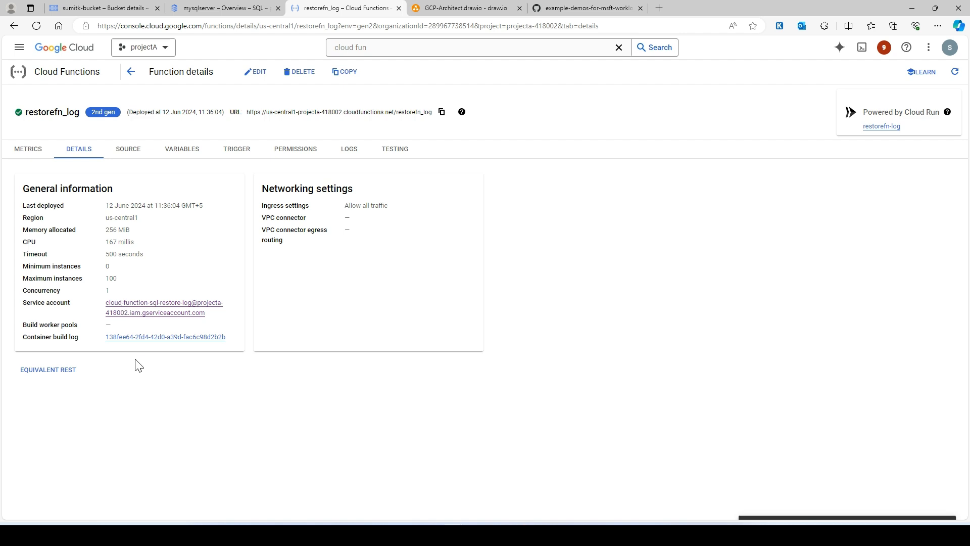
# Review the restorefn_log function's Eventarc trigger and details, and refresh its logs
pyautogui.click(248, 154)
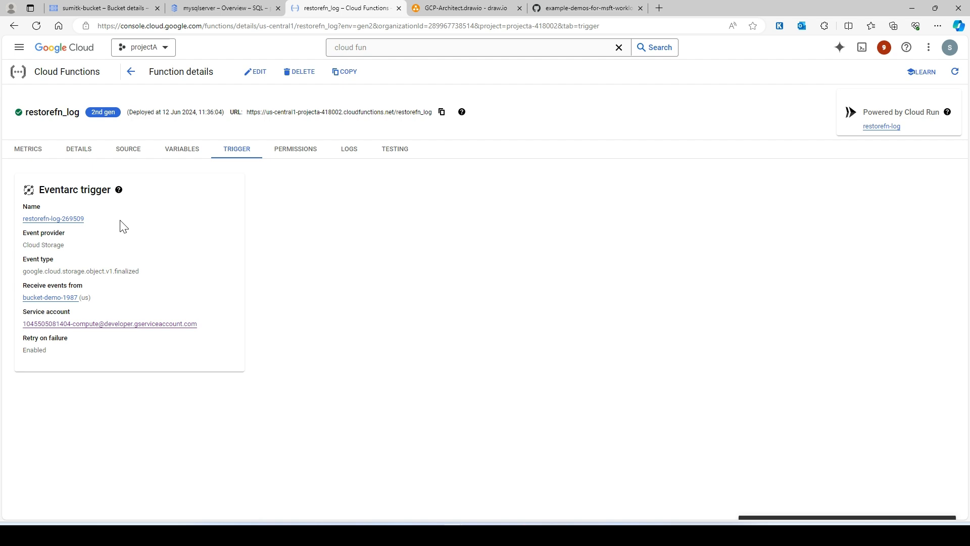
pyautogui.click(76, 150)
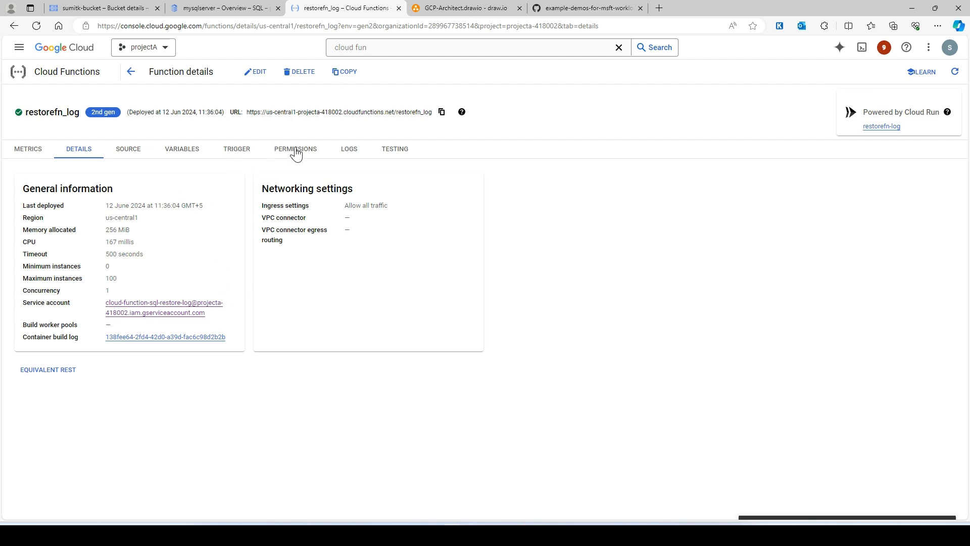
pyautogui.click(356, 152)
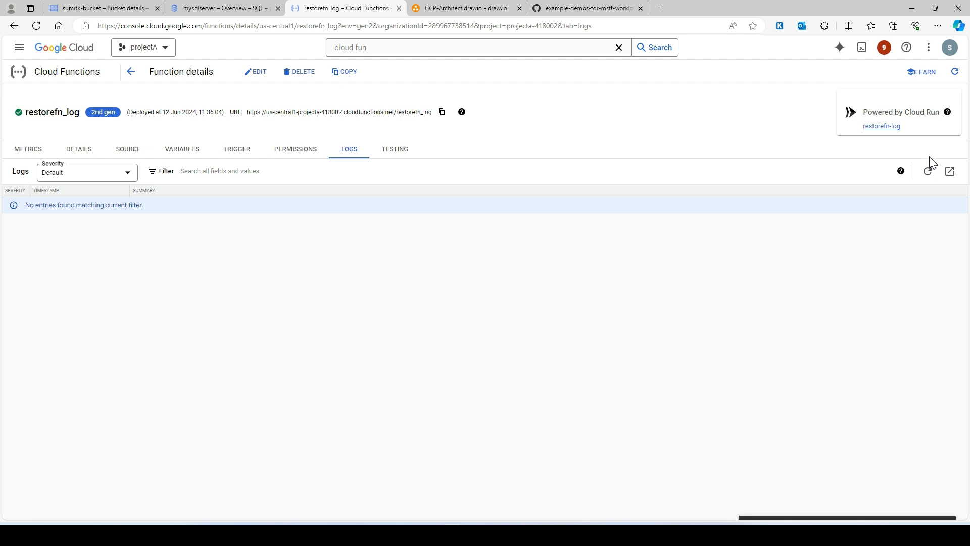
pyautogui.click(928, 171)
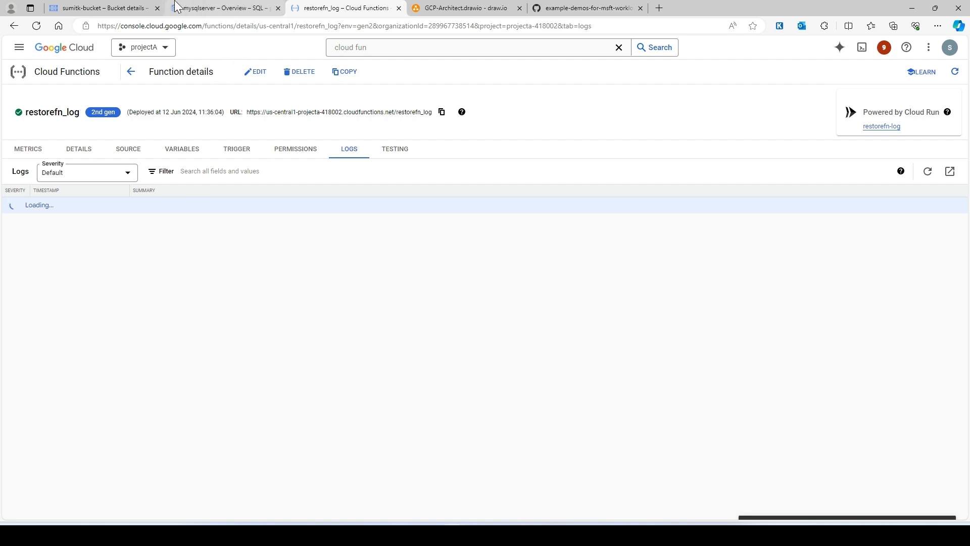
# Return Cloud Storage to the bucket list and, in draw.io, nudge the bucket-demo-1987 label just above its Cloud Storage icon
pyautogui.click(91, 8)
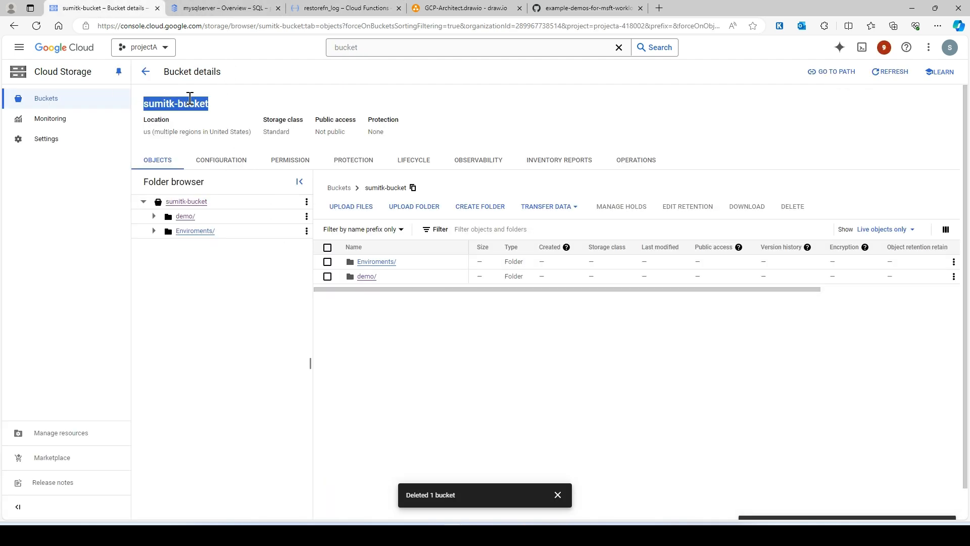
pyautogui.click(145, 72)
pyautogui.click(465, 8)
pyautogui.click(430, 228)
pyautogui.click(416, 211)
pyautogui.moveTo(417, 210); pyautogui.dragTo(427, 208)
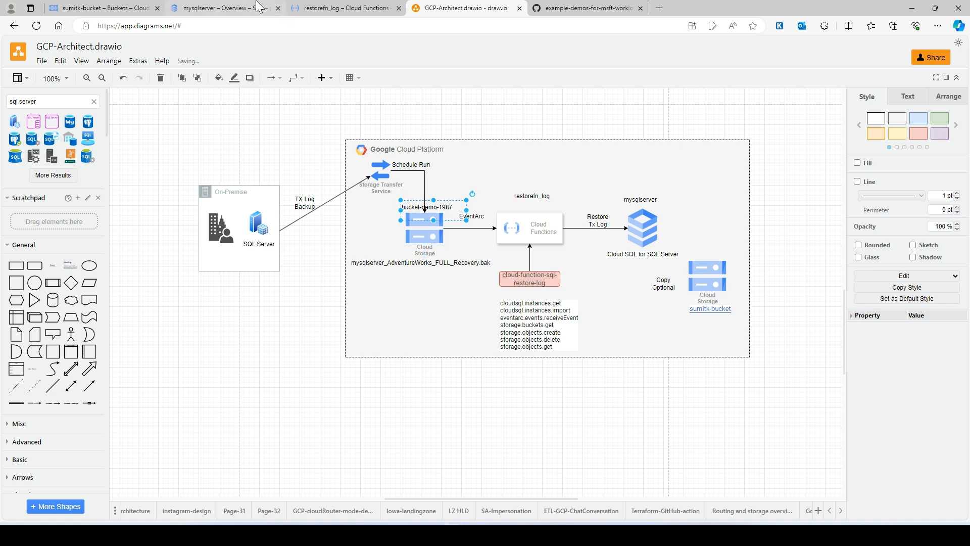
# Upload mysqlserver_AdventureWorks_FULL_Recovery.bak from Downloads to the bucket-demo-1987 bucket in Cloud Storage
pyautogui.click(121, 7)
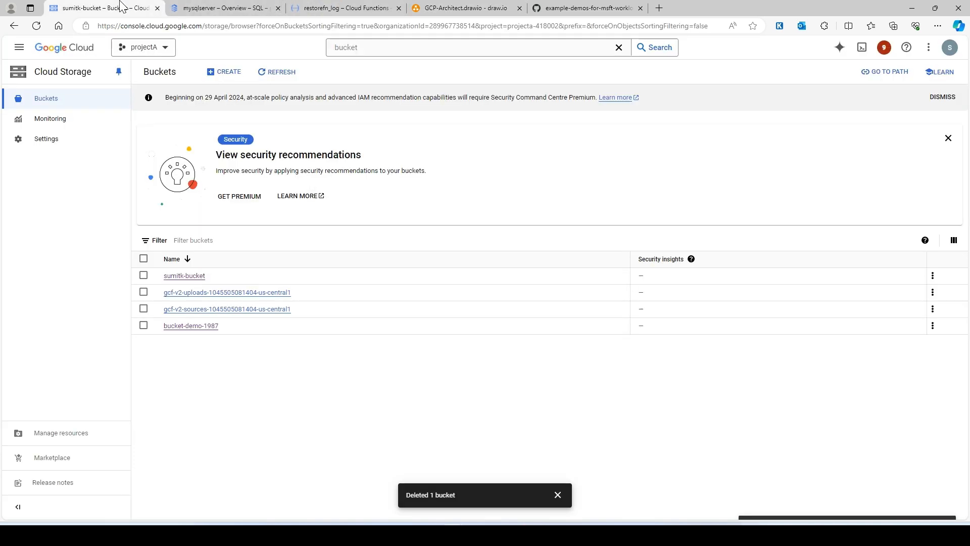
pyautogui.click(191, 326)
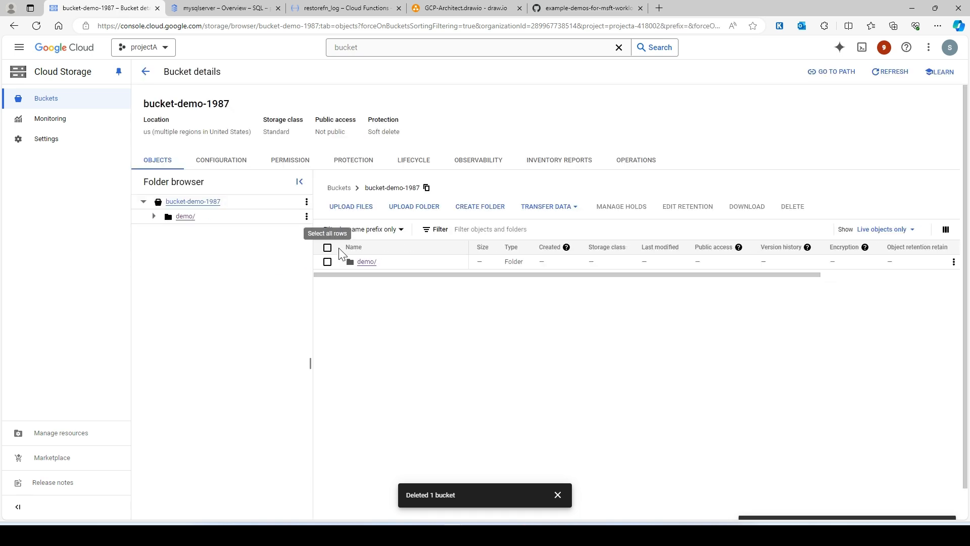
pyautogui.click(355, 210)
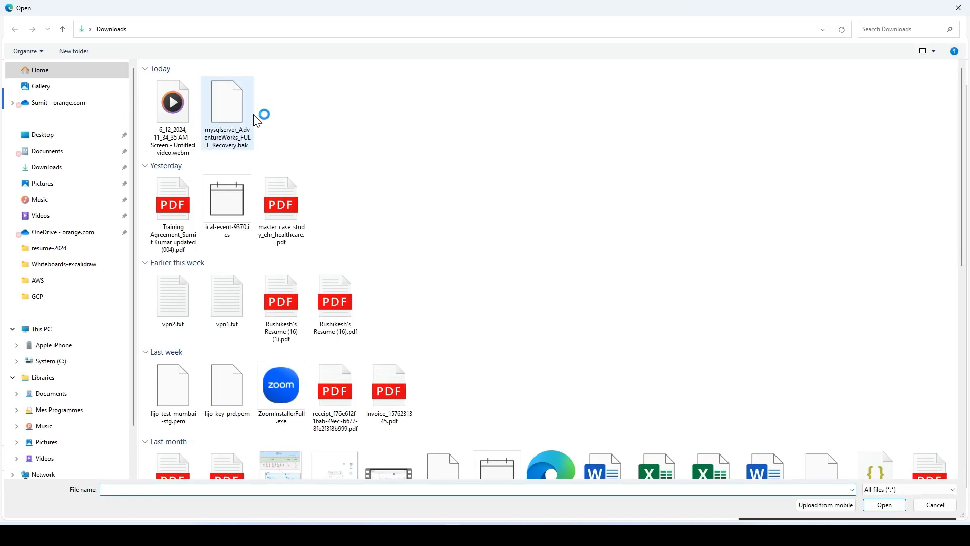
pyautogui.click(237, 109)
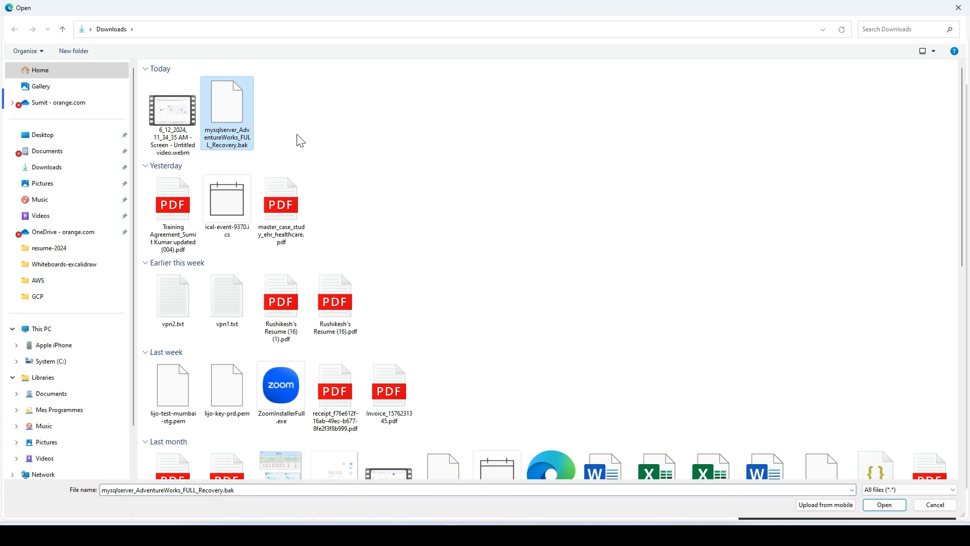
pyautogui.click(884, 504)
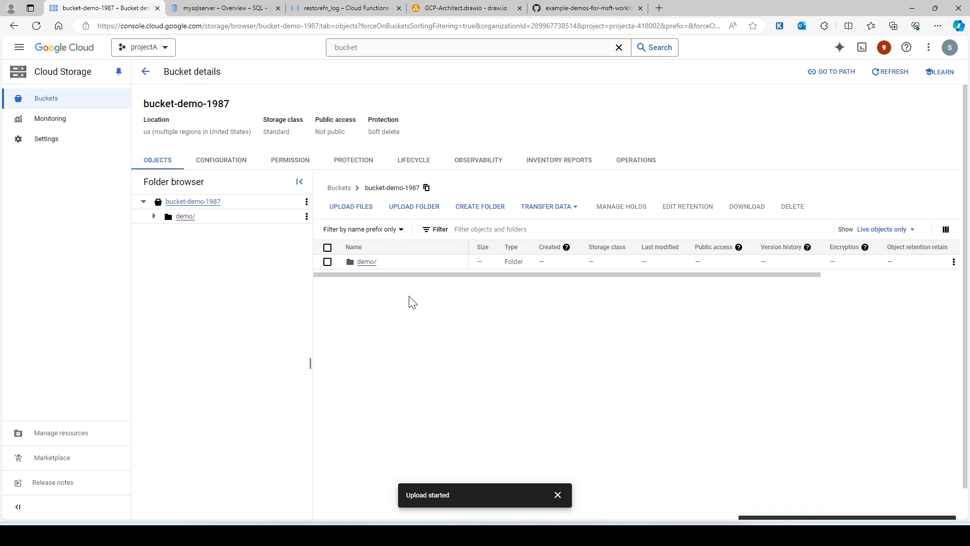
# Compare the backup file name in the draw.io diagram with the object uploaded to bucket-demo-1987
pyautogui.click(458, 8)
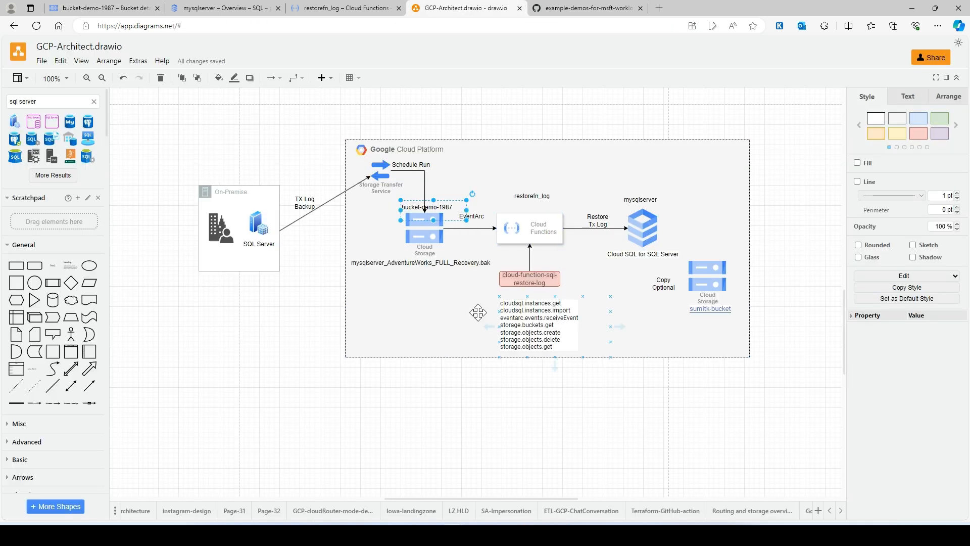
pyautogui.click(397, 266)
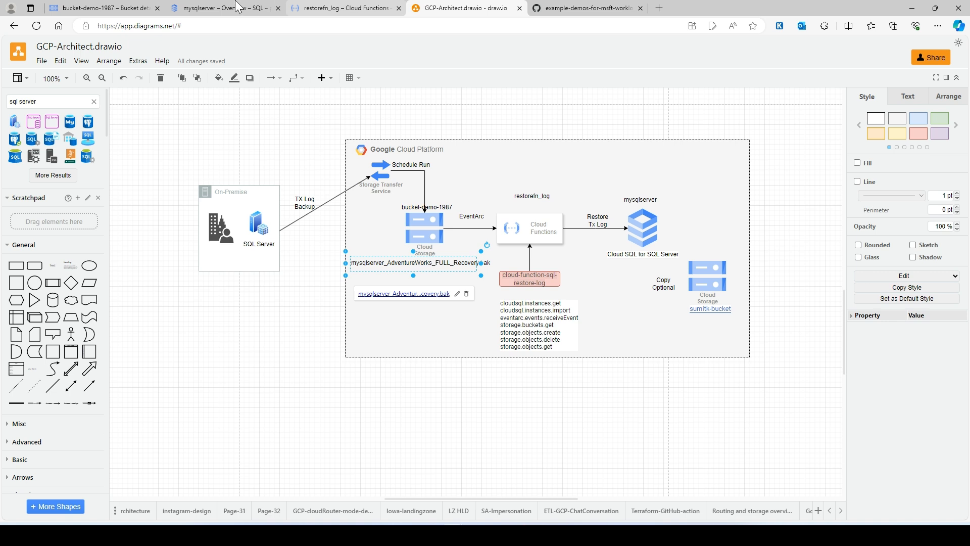
pyautogui.click(91, 11)
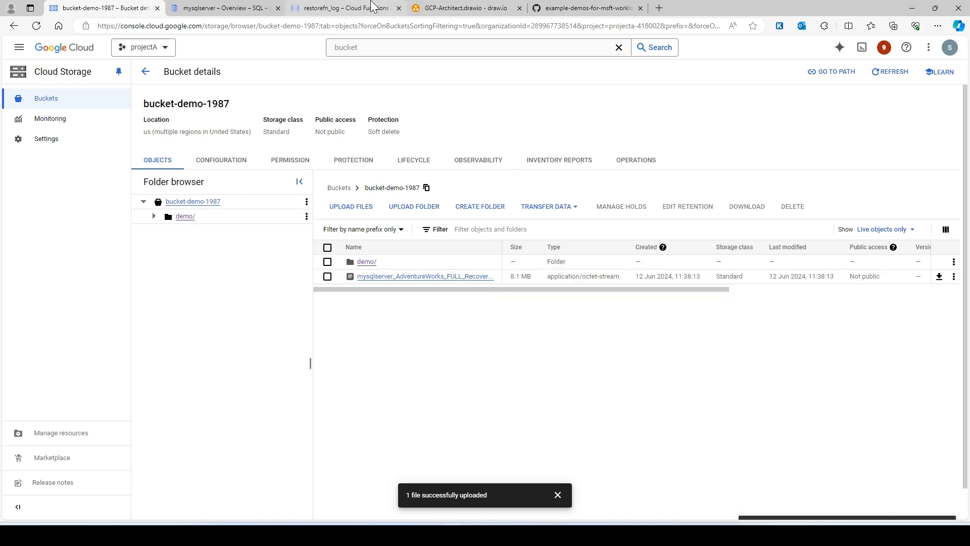
# Check the restorefn_log function's Eventarc trigger and read its logs for the processing of the uploaded backup
pyautogui.click(321, 8)
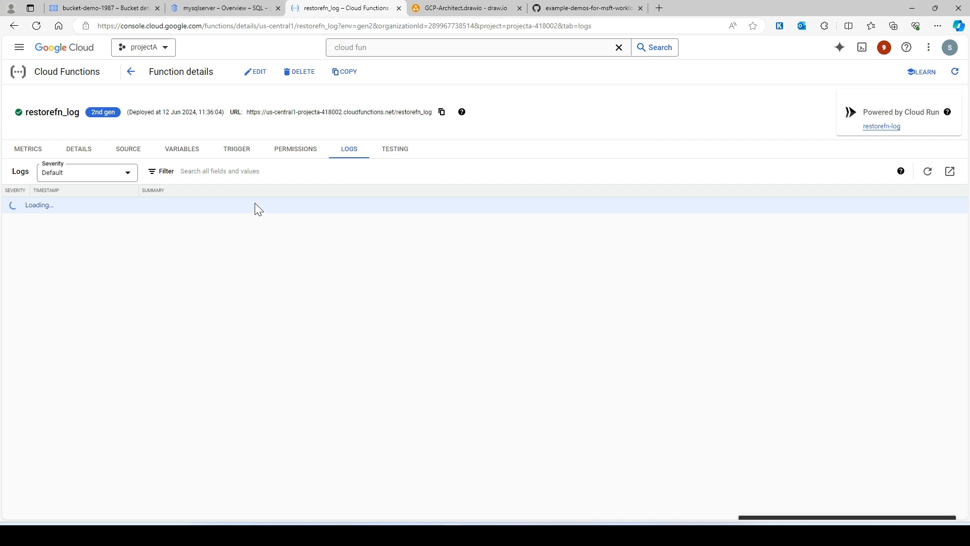
pyautogui.click(240, 152)
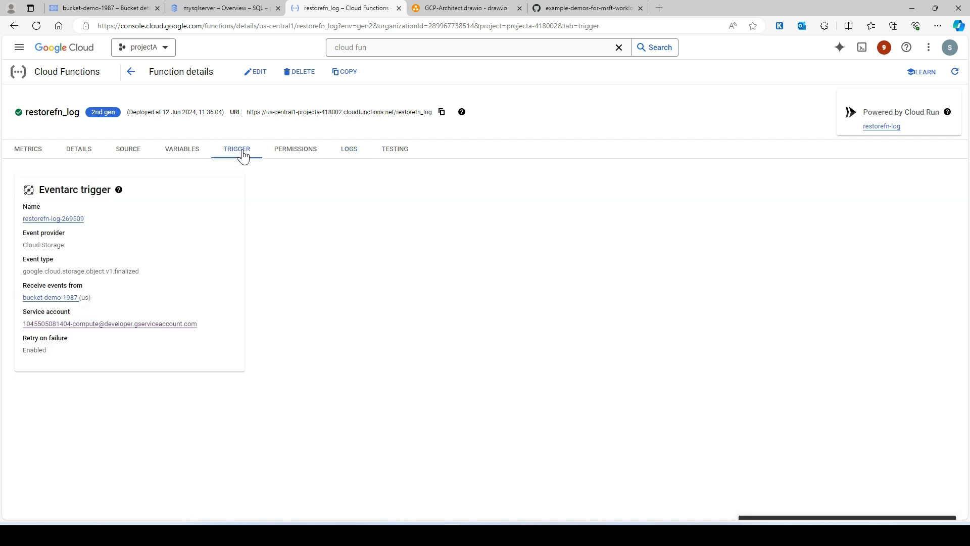
pyautogui.click(386, 157)
pyautogui.click(354, 155)
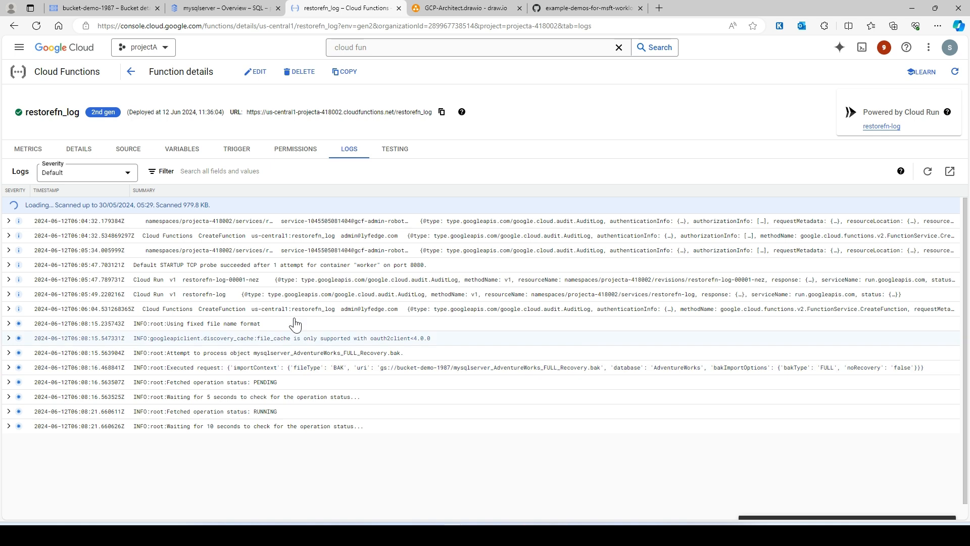
# Check the mysqlserver instance's database list for the AdventureWorks database
pyautogui.click(217, 9)
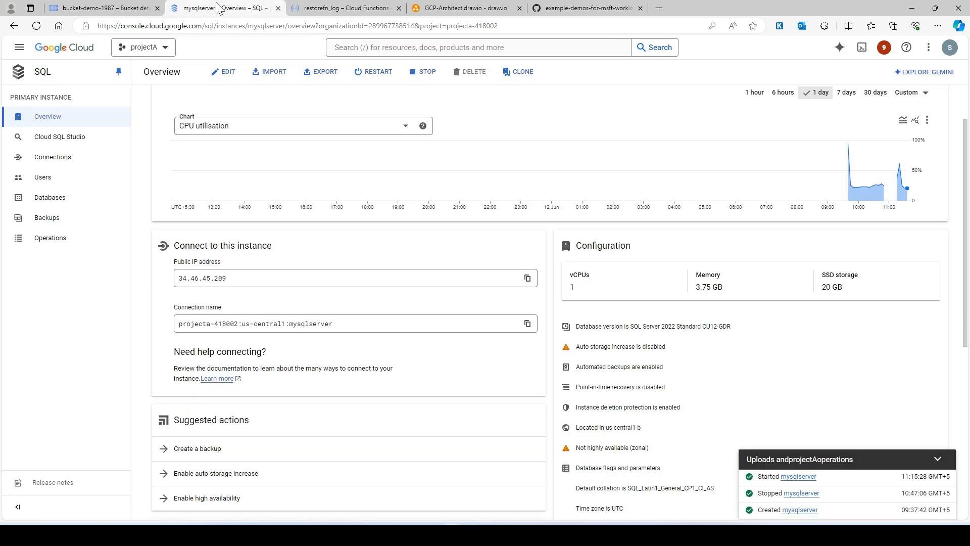
pyautogui.scroll(2, 195, 170)
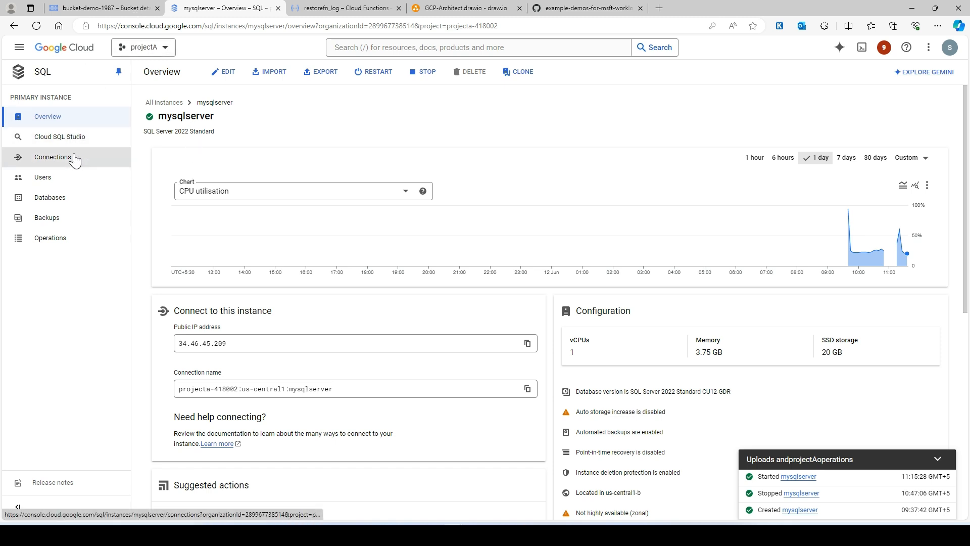
pyautogui.click(59, 203)
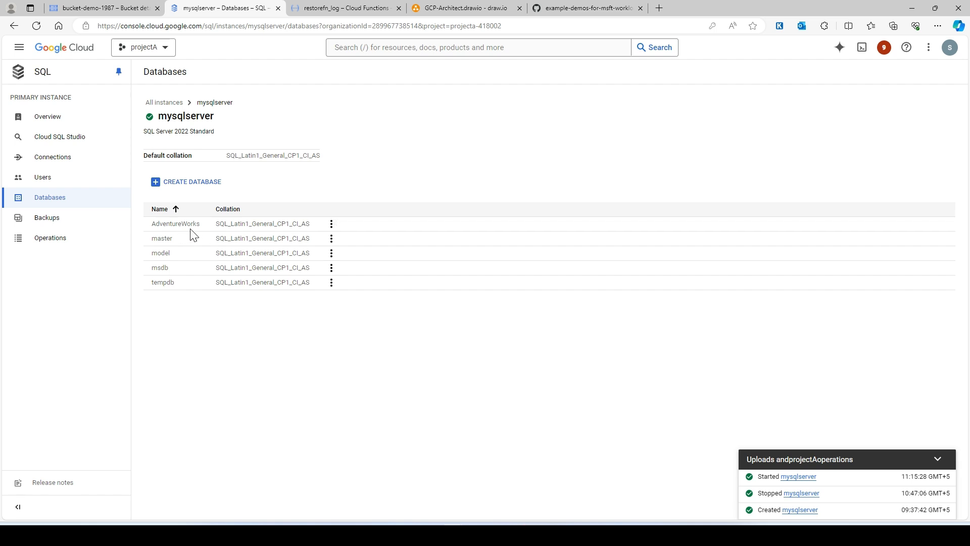
# Examine the backup file name beneath bucket-demo-1987 in the draw.io architecture diagram
pyautogui.click(465, 8)
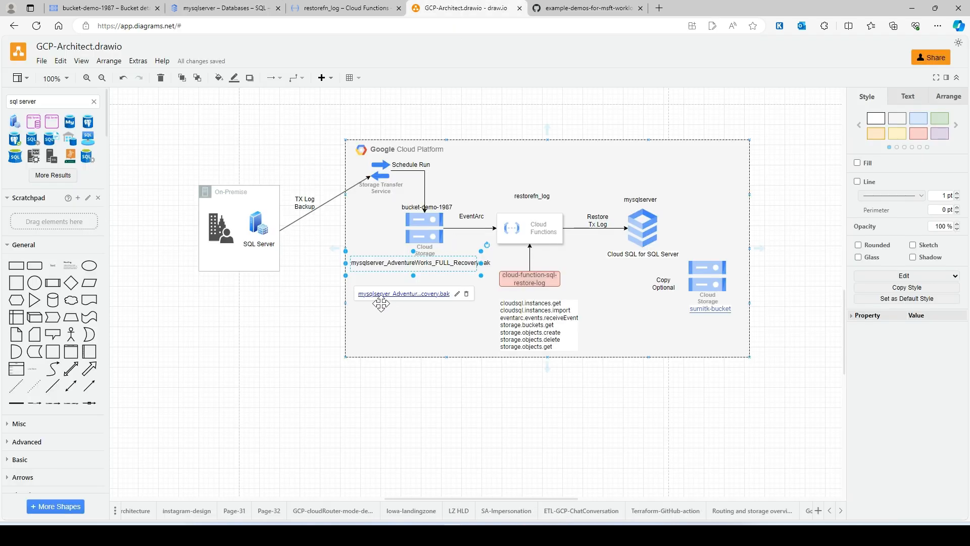
pyautogui.keyDown('ctrl'); pyautogui.scroll(2, 413, 306); pyautogui.keyUp('ctrl')
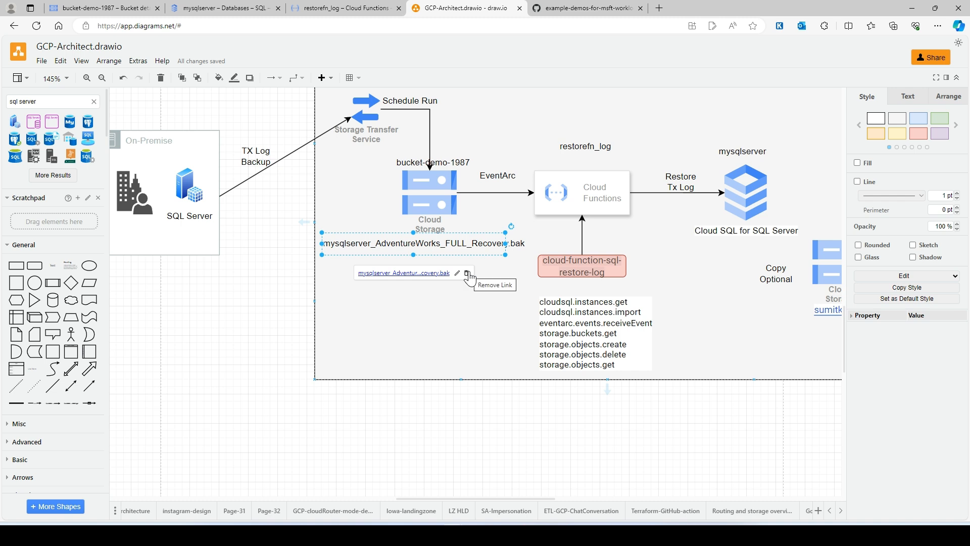
pyautogui.keyDown('ctrl'); pyautogui.scroll(-1, 456, 324); pyautogui.keyUp('ctrl')
pyautogui.click(403, 259)
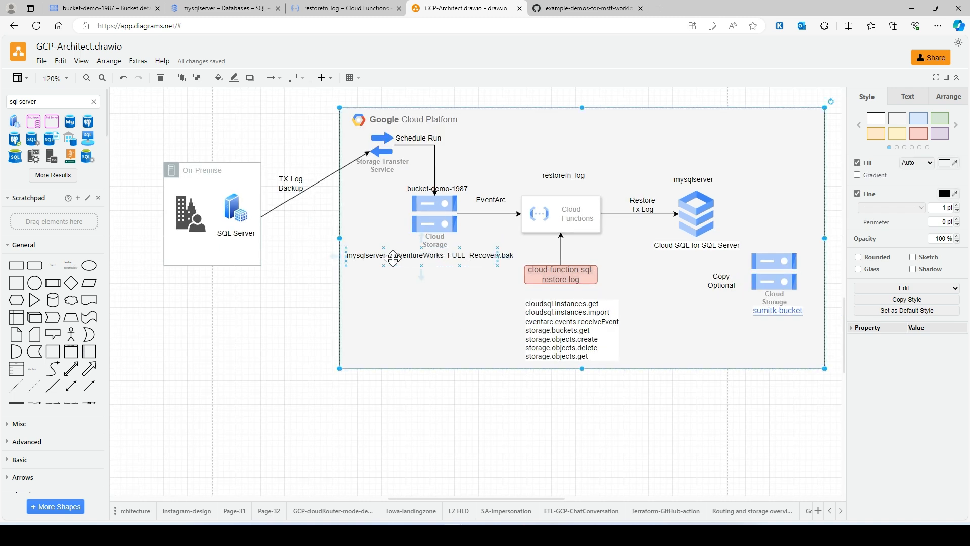
pyautogui.click(419, 256)
# Check the backup in bucket-demo-1987, the function's logs, and the import entry among the mysqlserver instance's operations and logs
pyautogui.click(90, 7)
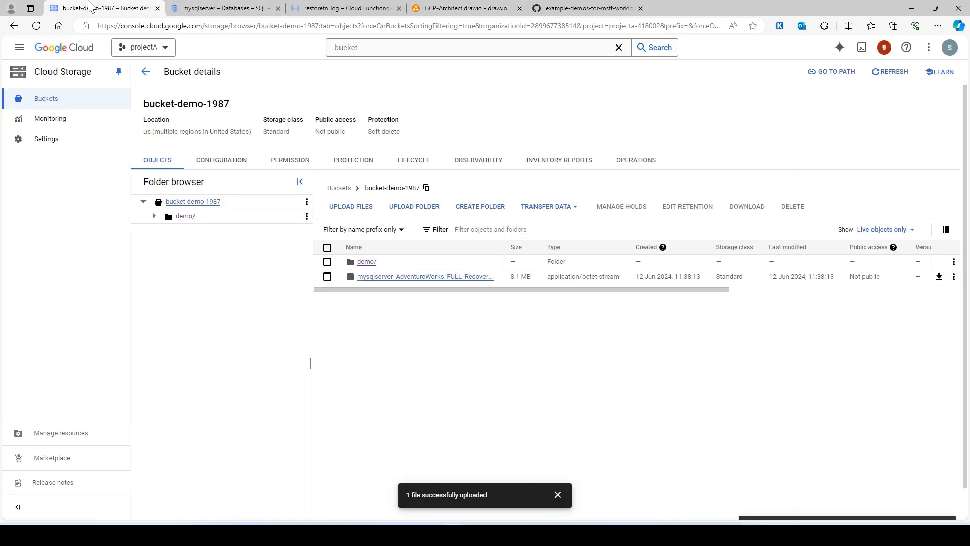
pyautogui.click(198, 8)
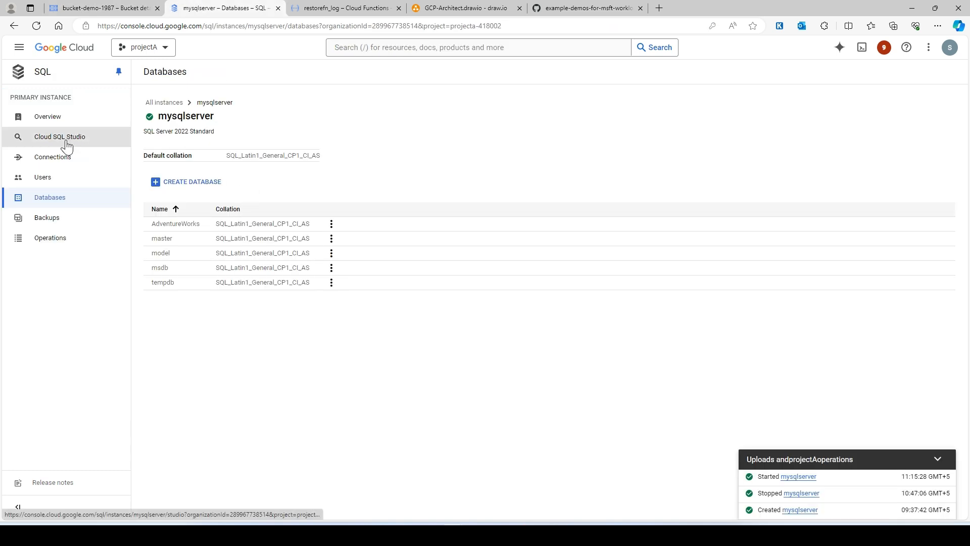
pyautogui.click(53, 118)
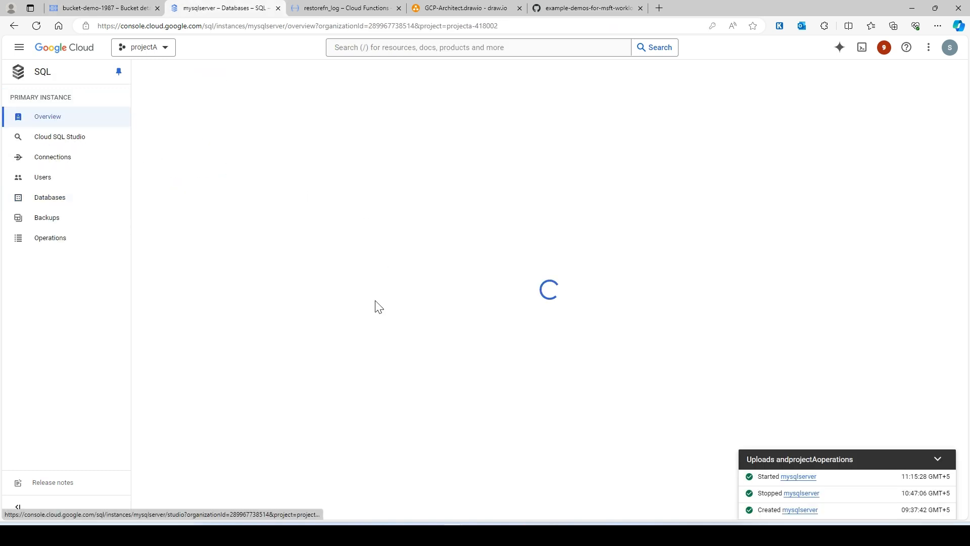
pyautogui.scroll(-8, 429, 300)
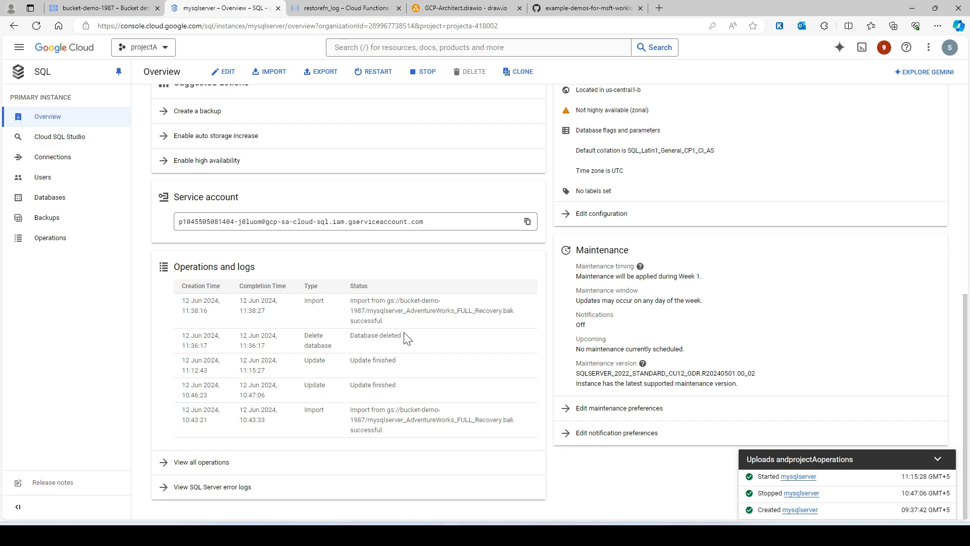
pyautogui.scroll(2, 407, 339)
pyautogui.click(342, 8)
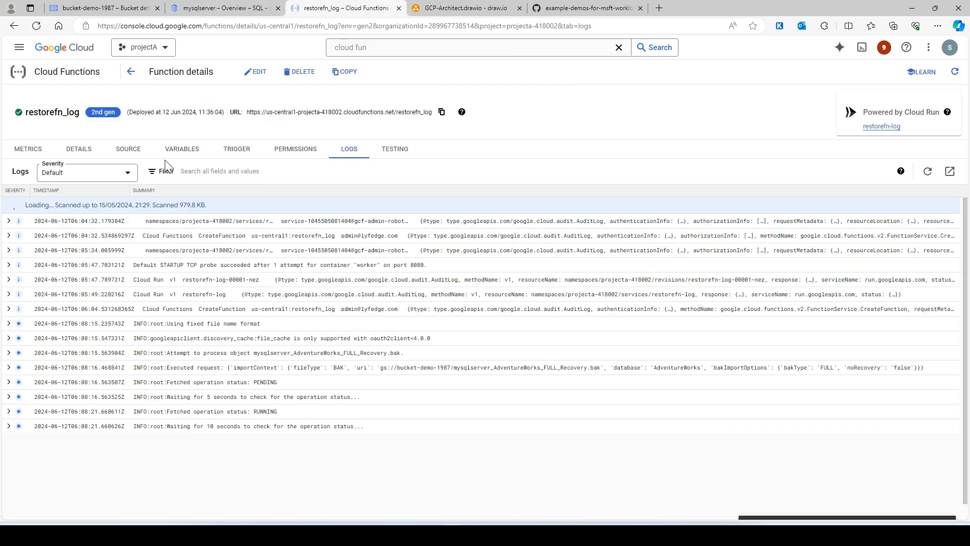
pyautogui.click(213, 7)
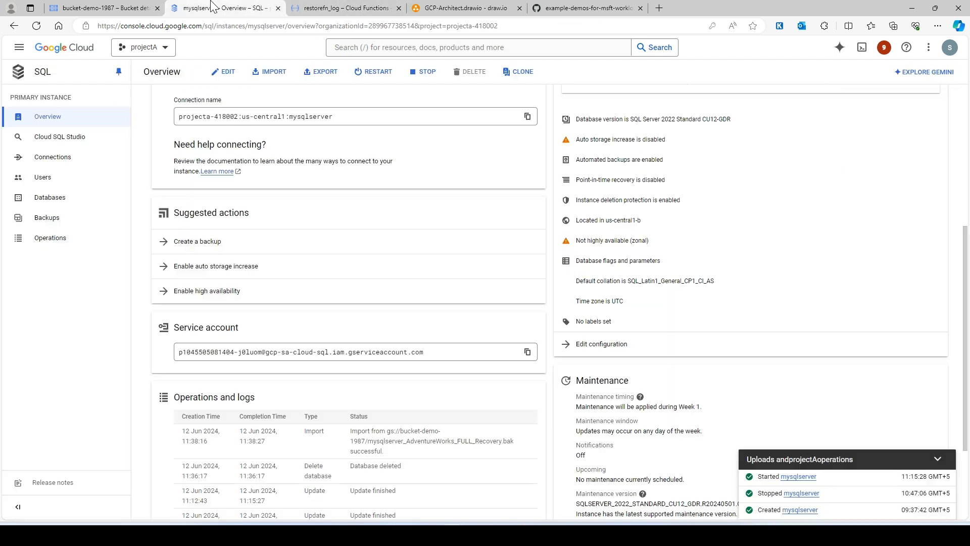
pyautogui.scroll(-1, 369, 317)
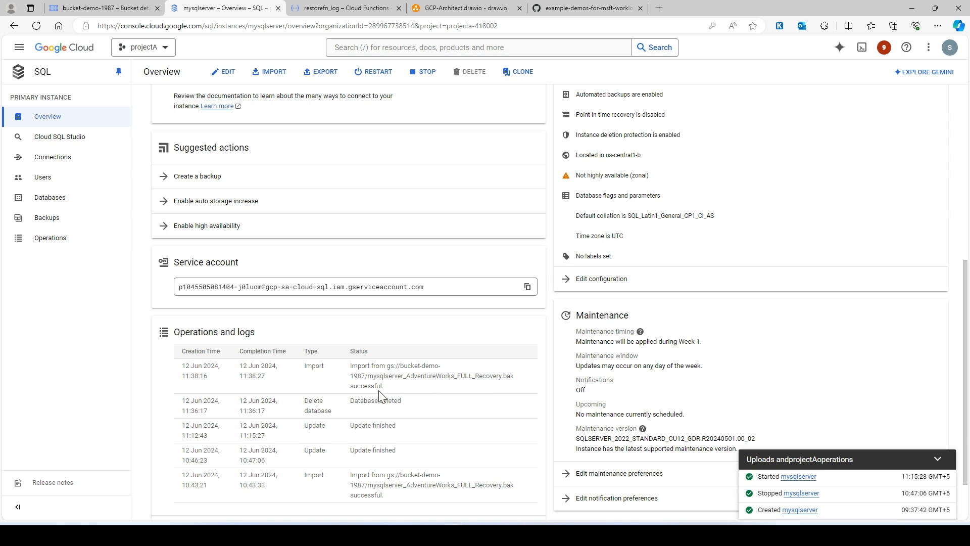
# Sign in to Cloud SQL Studio on the AdventureWorks database as the sqlserver user, entering the account password
pyautogui.click(72, 144)
pyautogui.click(205, 174)
pyautogui.click(205, 177)
pyautogui.click(212, 202)
pyautogui.click(204, 207)
pyautogui.click(193, 229)
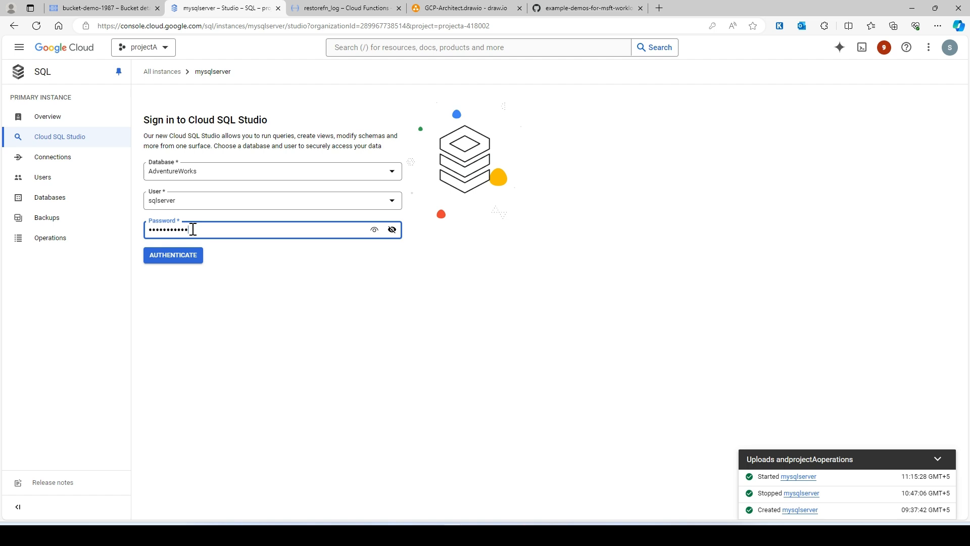
pyautogui.press('Return')
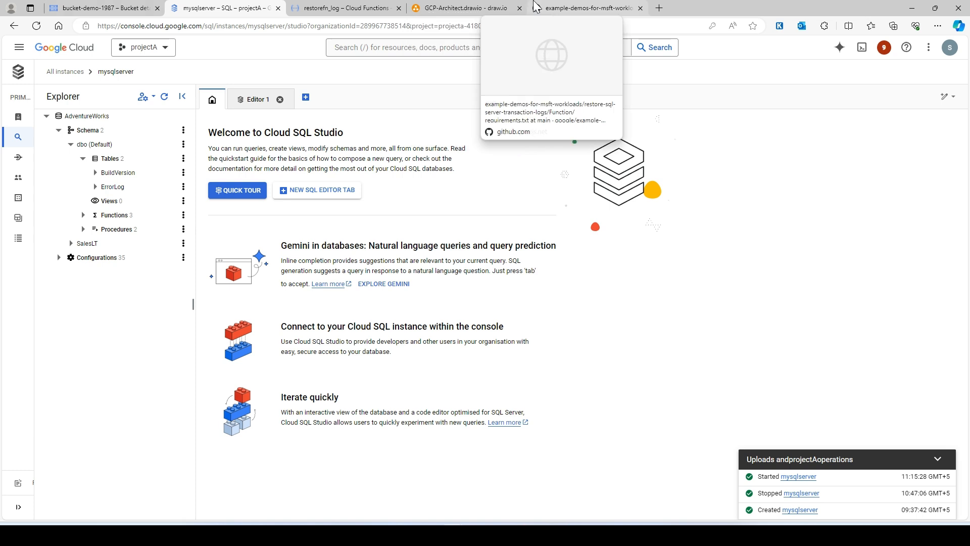
# Switch to draw.io and review the full restore architecture, from the on-premise SQL Server to Cloud SQL
pyautogui.click(472, 6)
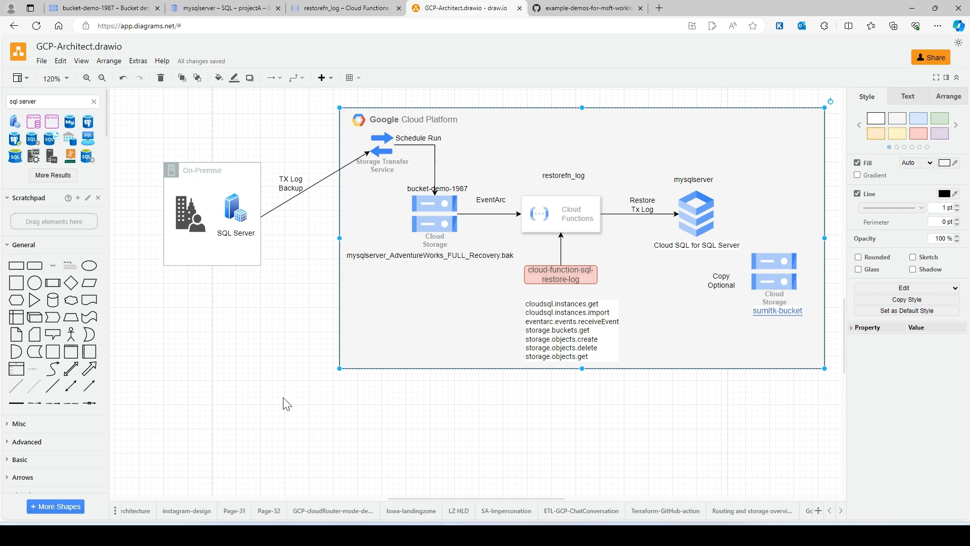
pyautogui.scroll(1, 283, 399)
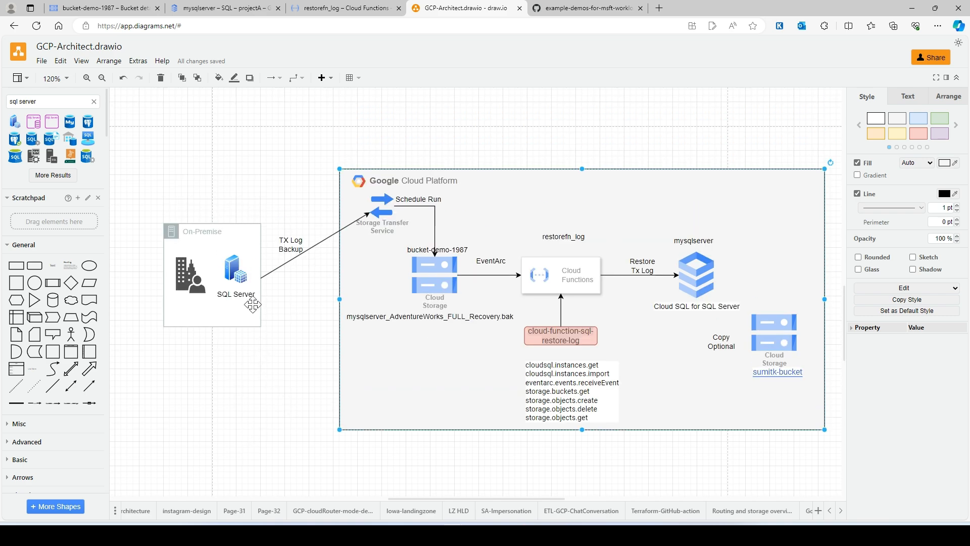